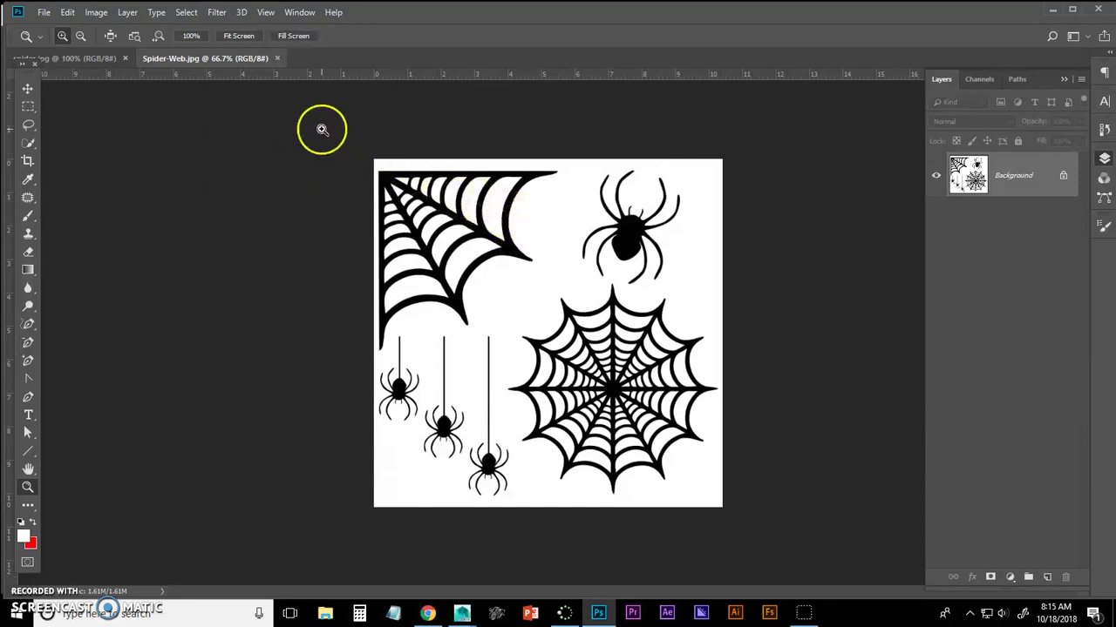
# Show the grey spider.jpg reference in Photoshop, then minimize Photoshop to reveal the Maya skull scene
pyautogui.click(78, 59)
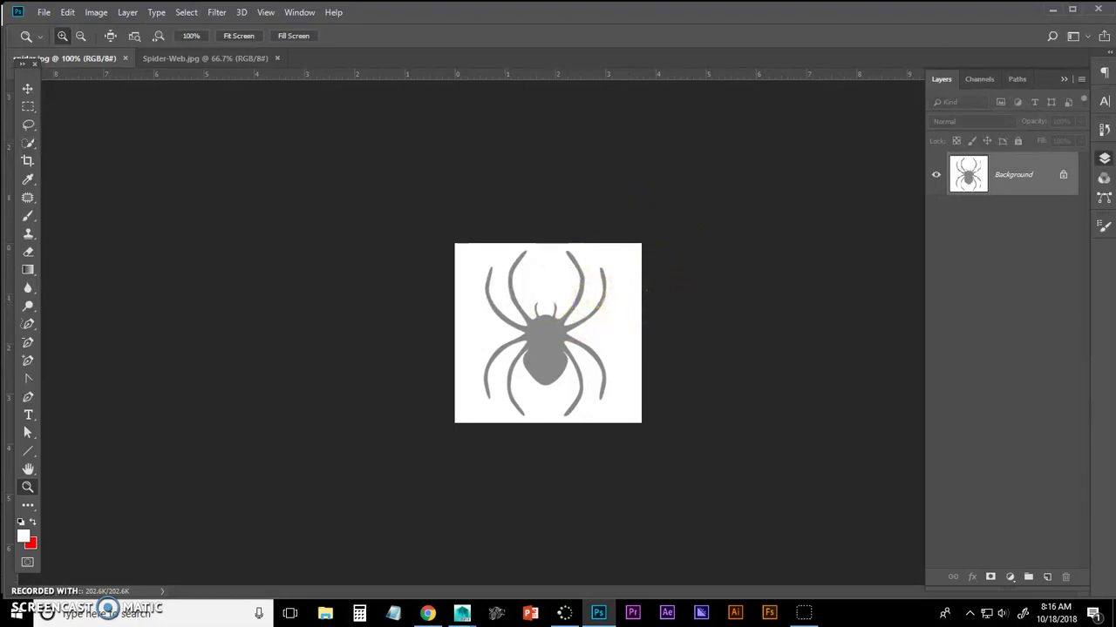
pyautogui.click(1055, 9)
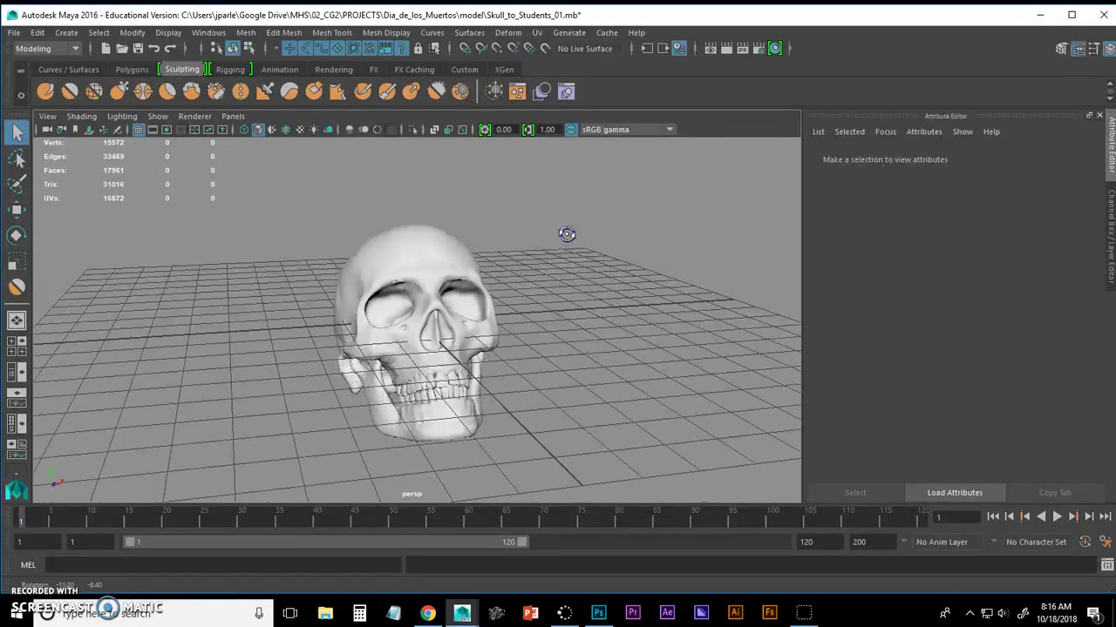
# Orbit around the skull and turn off the viewport grid
pyautogui.moveTo(572, 236)
pyautogui.keyDown('alt'); pyautogui.mouseDown()
pyautogui.moveTo(523, 270)
pyautogui.moveTo(554, 226)
pyautogui.mouseUp(); pyautogui.keyUp('alt')
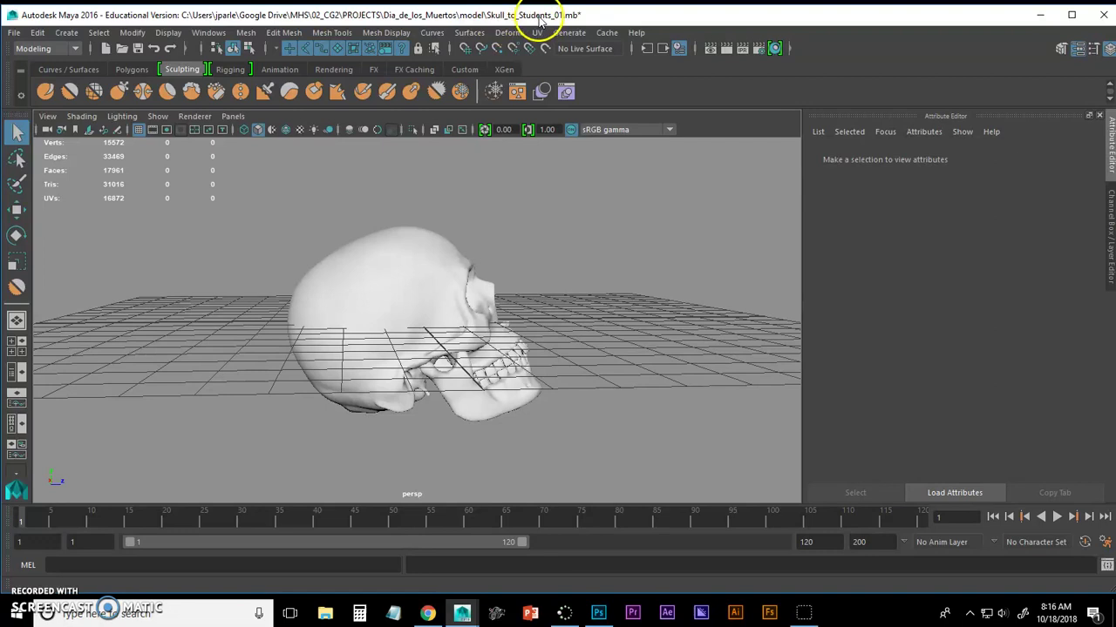
pyautogui.keyDown('alt'); pyautogui.moveTo(586, 258); pyautogui.dragTo(348, 228); pyautogui.keyUp('alt')
pyautogui.click(139, 129)
pyautogui.keyDown('alt'); pyautogui.moveTo(501, 306); pyautogui.dragTo(568, 301); pyautogui.keyUp('alt')
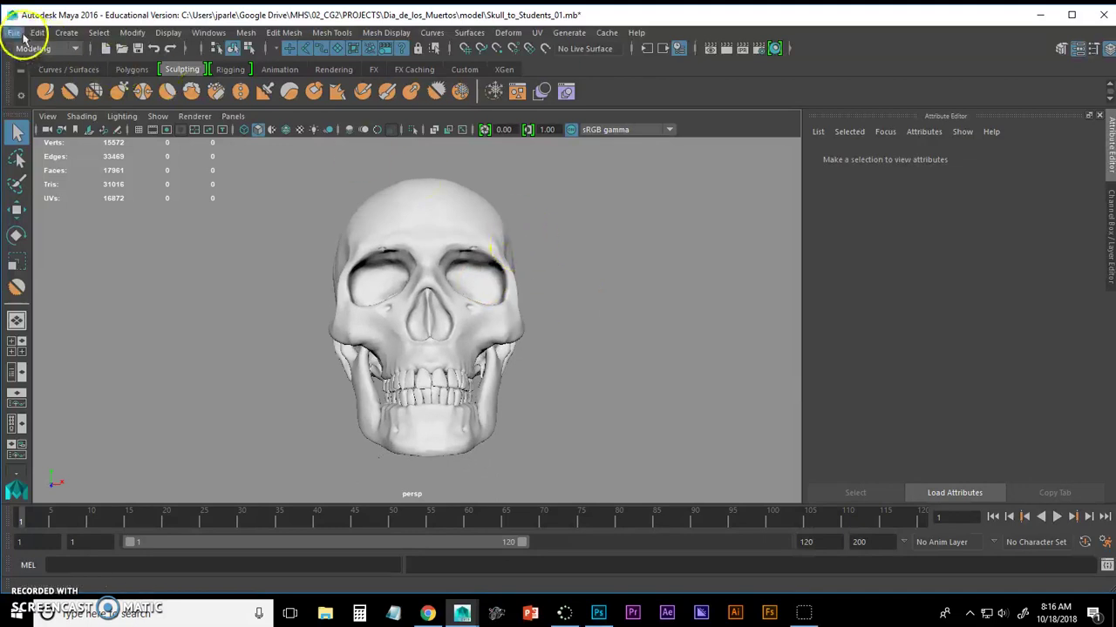
# Save the scene under the new name parle_sculpt_tutorial_01
pyautogui.click(14, 33)
pyautogui.click(48, 103)
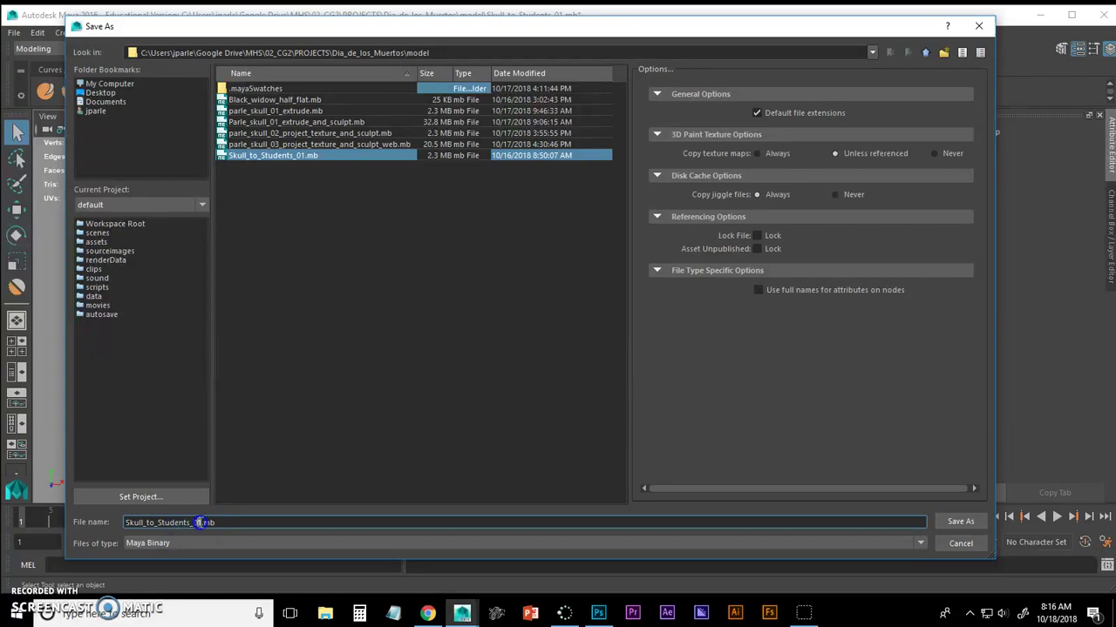
pyautogui.write('parle_sk')
pyautogui.write('ulpt_tutorial_01')
# Confirm the save, then click through the skull parts to check the cranium mesh
pyautogui.click(957, 522)
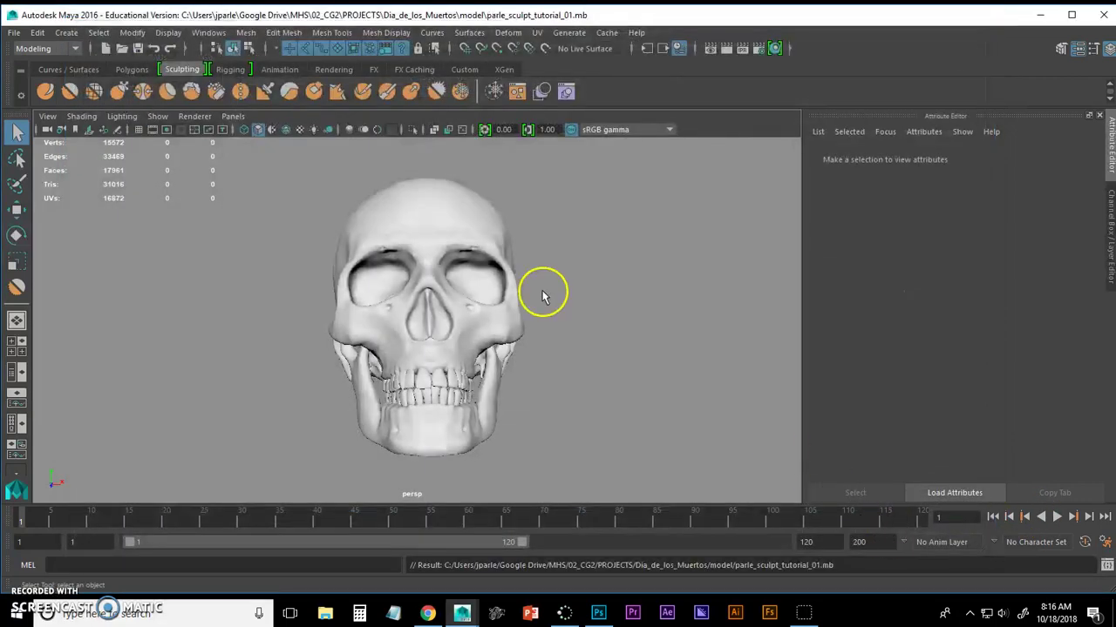
pyautogui.click(406, 182)
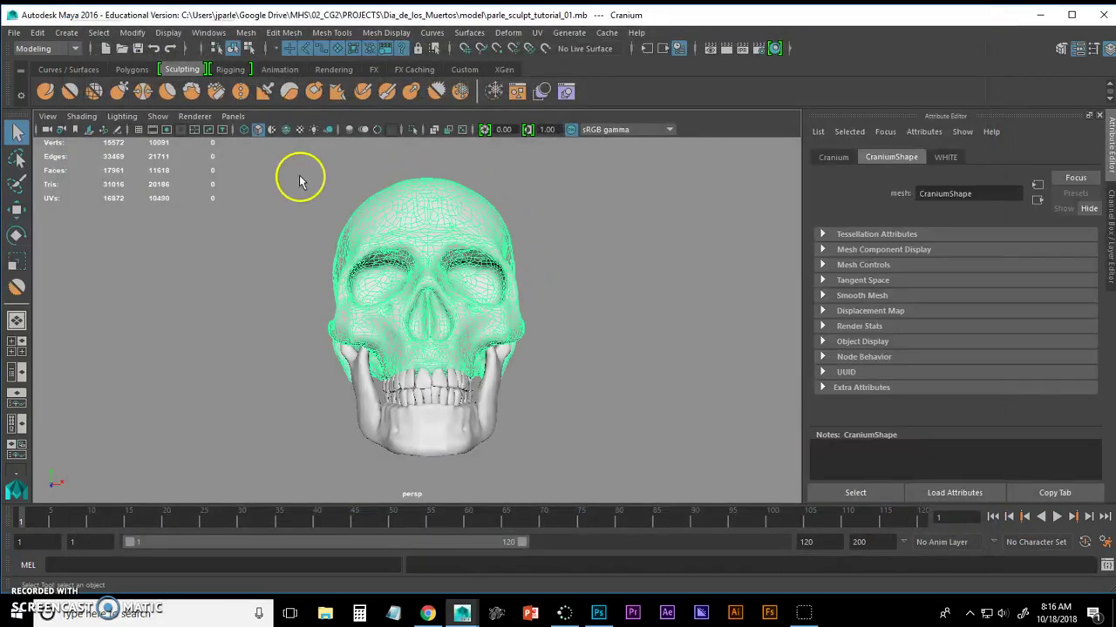
pyautogui.click(497, 386)
pyautogui.click(541, 447)
pyautogui.click(470, 319)
pyautogui.keyDown('alt'); pyautogui.moveTo(485, 316); pyautogui.dragTo(480, 288); pyautogui.keyUp('alt')
pyautogui.click(571, 292)
# Change the viewport shading, switch to the Custom shelf, and open Hypershade showing the BLACK material
pyautogui.scroll(-3, 481, 296)
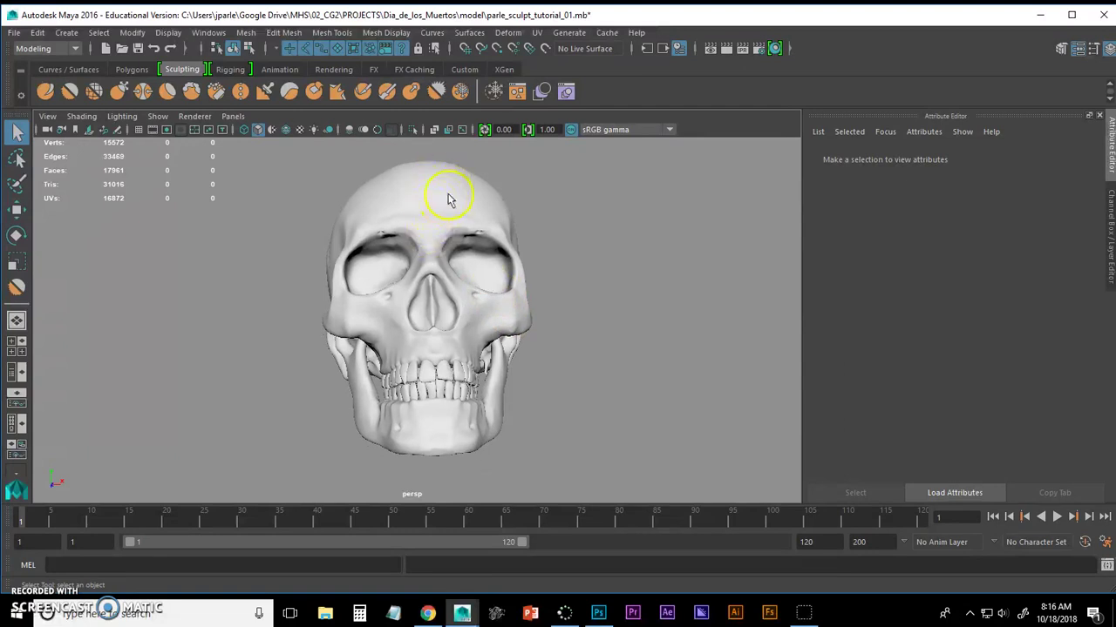
pyautogui.click(235, 131)
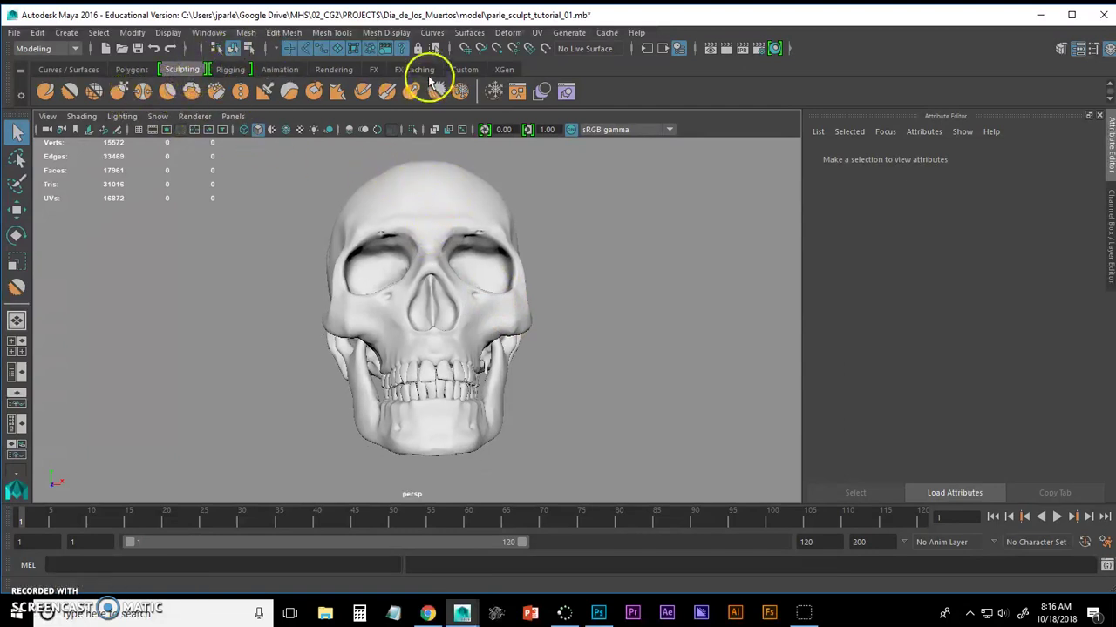
pyautogui.click(460, 70)
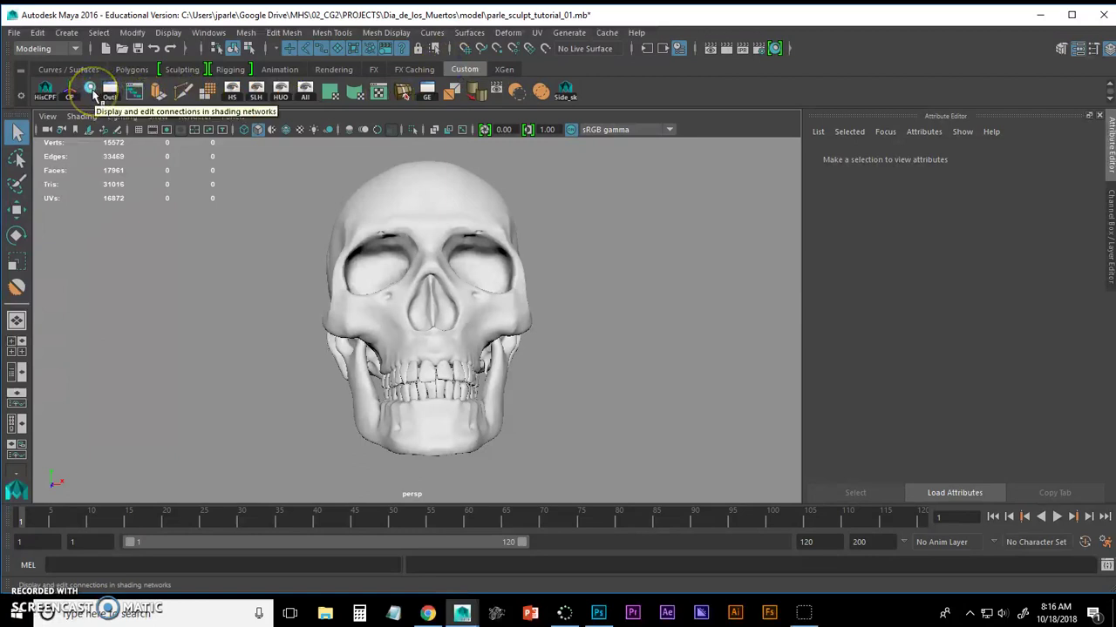
pyautogui.click(216, 34)
pyautogui.click(243, 111)
pyautogui.click(422, 151)
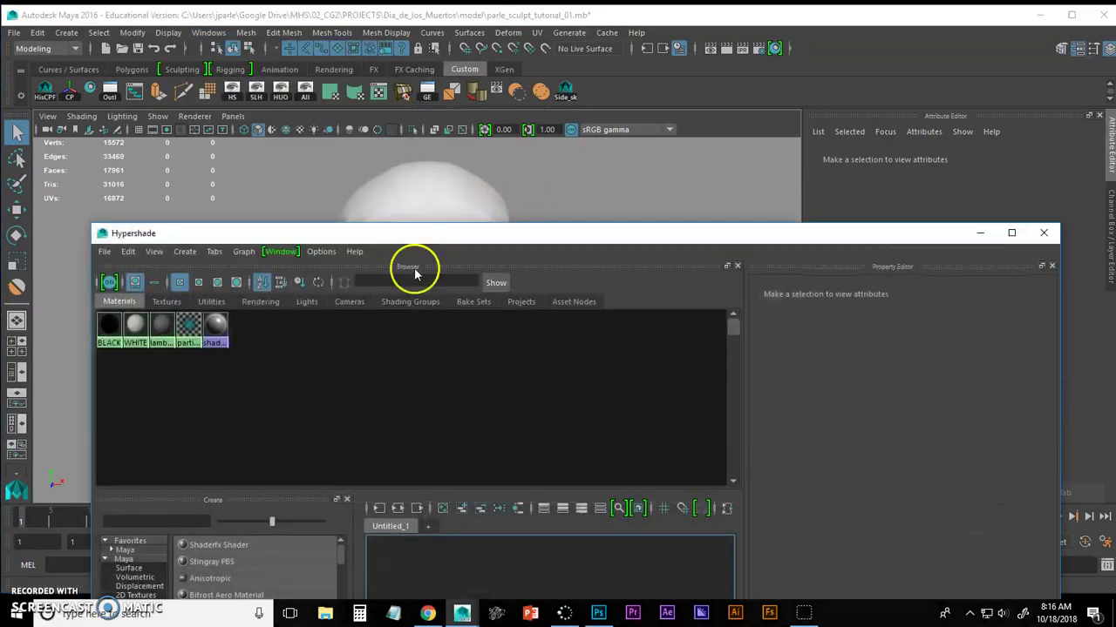
pyautogui.moveTo(428, 237); pyautogui.dragTo(455, 154)
pyautogui.click(130, 242)
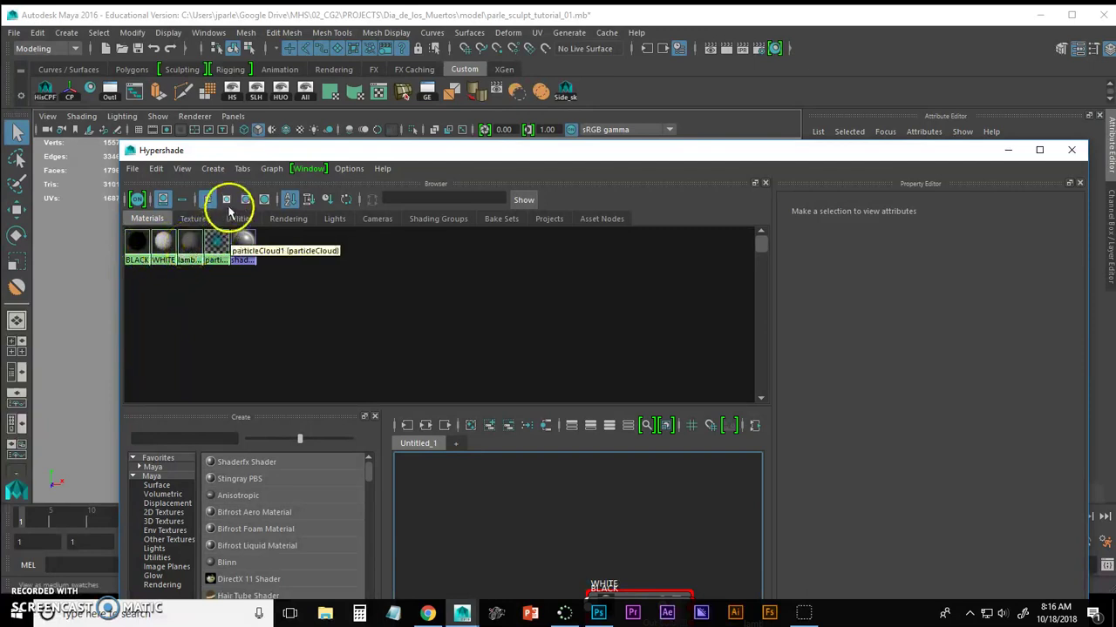
# Create a new Lambert material with a spider.jpg file texture as its colour
pyautogui.click(213, 168)
pyautogui.moveTo(222, 195)
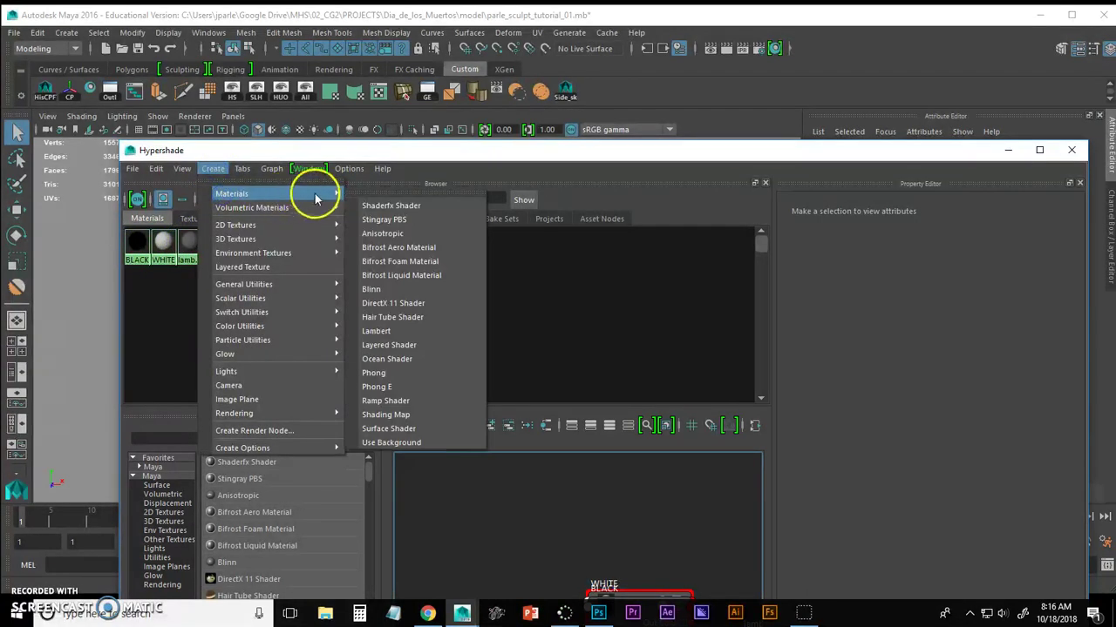
pyautogui.click(403, 332)
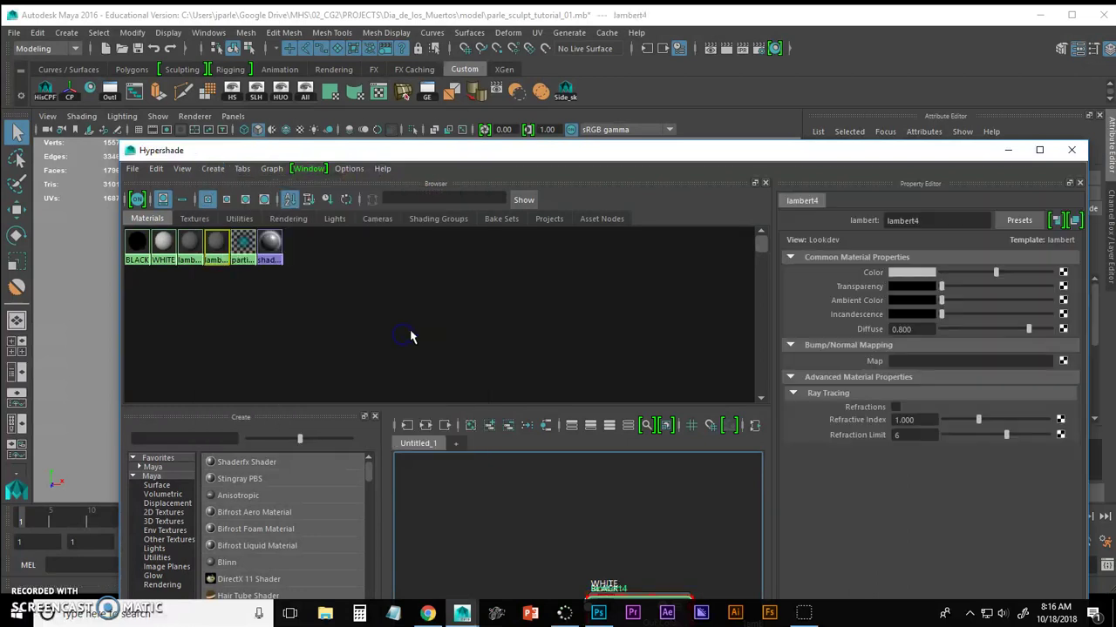
pyautogui.click(1063, 275)
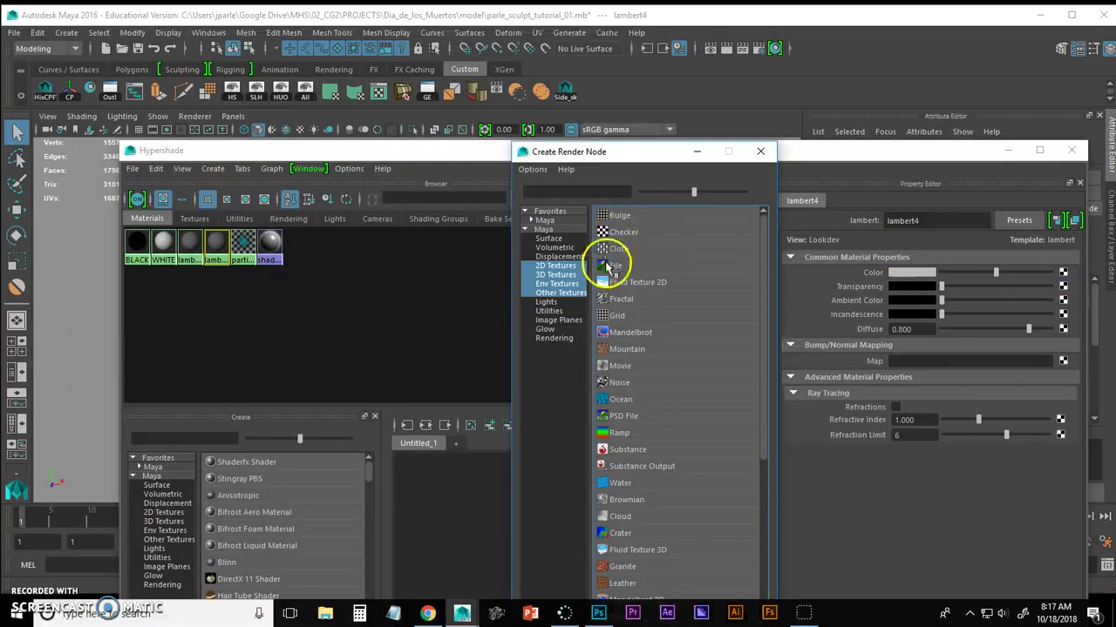
pyautogui.click(607, 268)
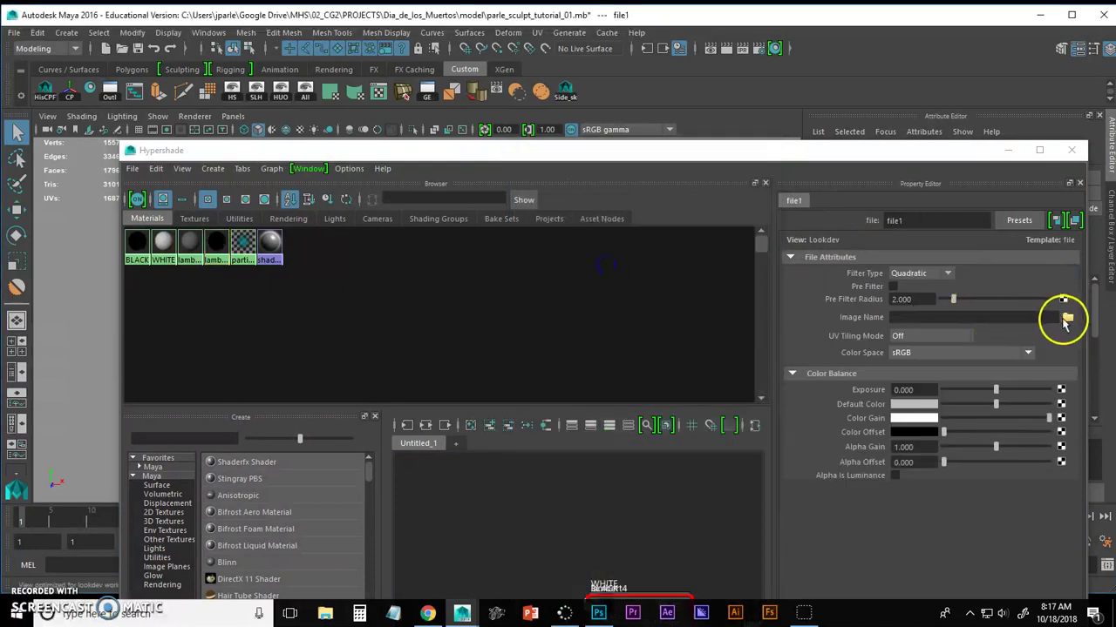
pyautogui.click(1067, 319)
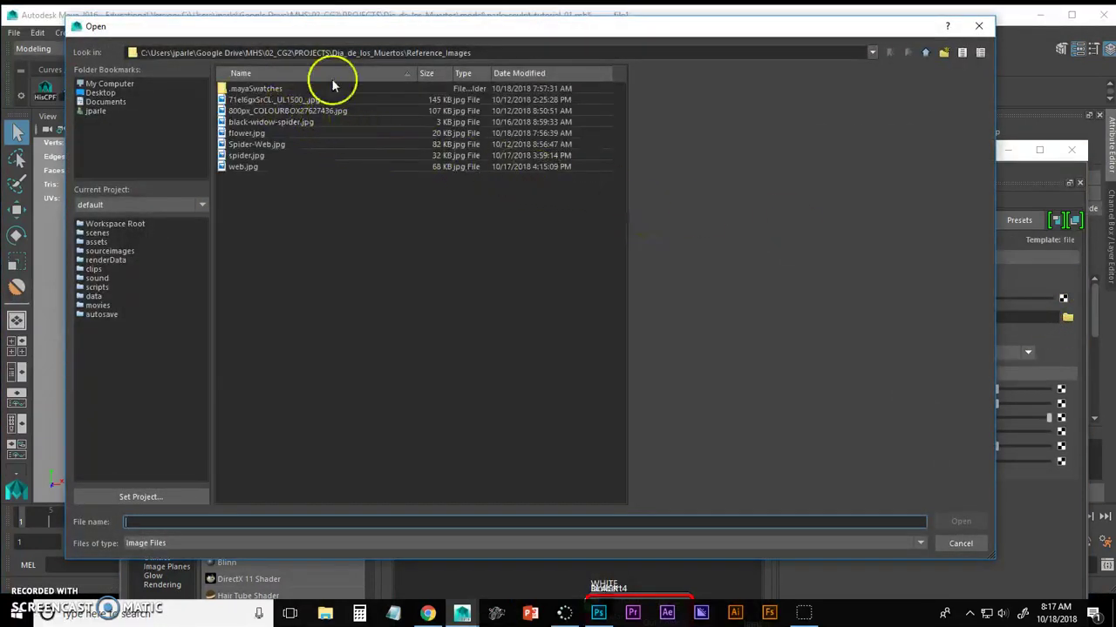
pyautogui.click(247, 155)
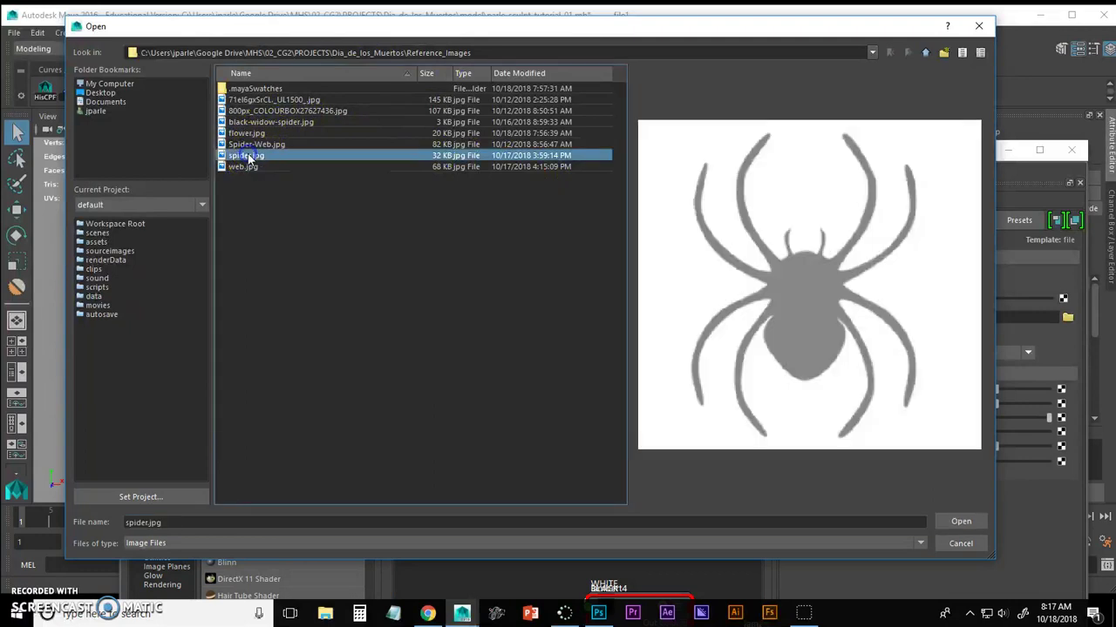
pyautogui.click(965, 522)
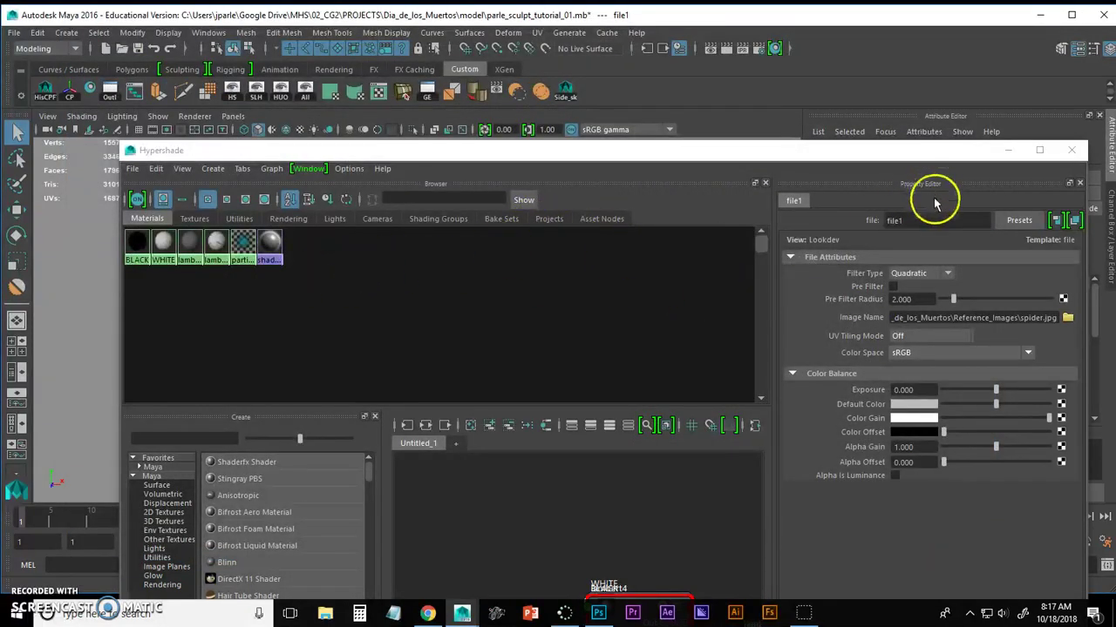
# Rename the lambert4 material to Spider
pyautogui.click(215, 242)
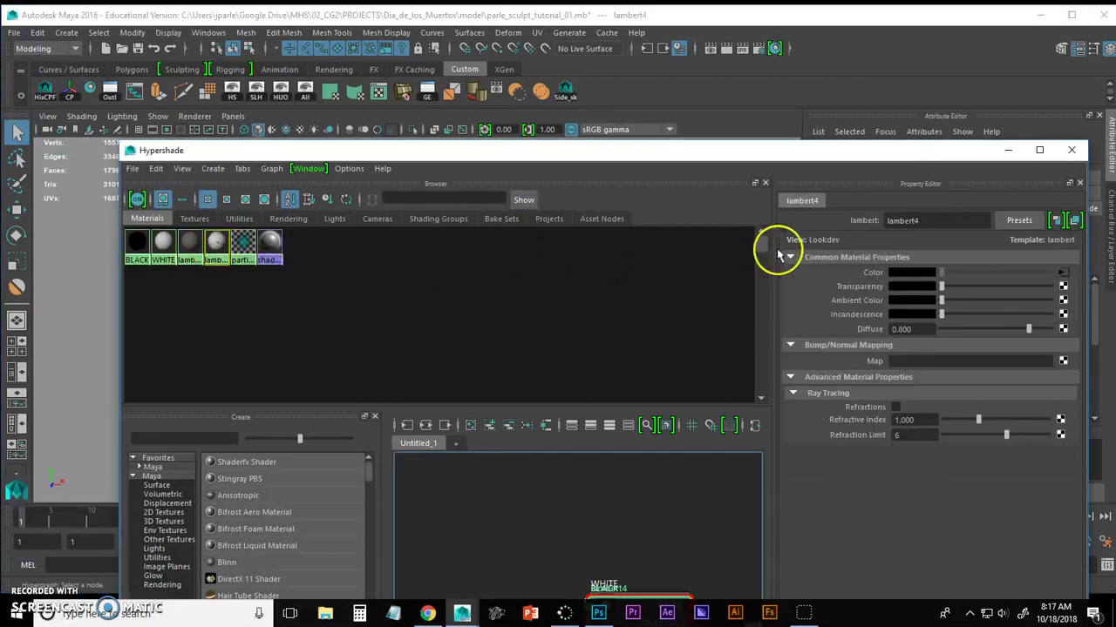
pyautogui.moveTo(925, 226); pyautogui.dragTo(879, 221)
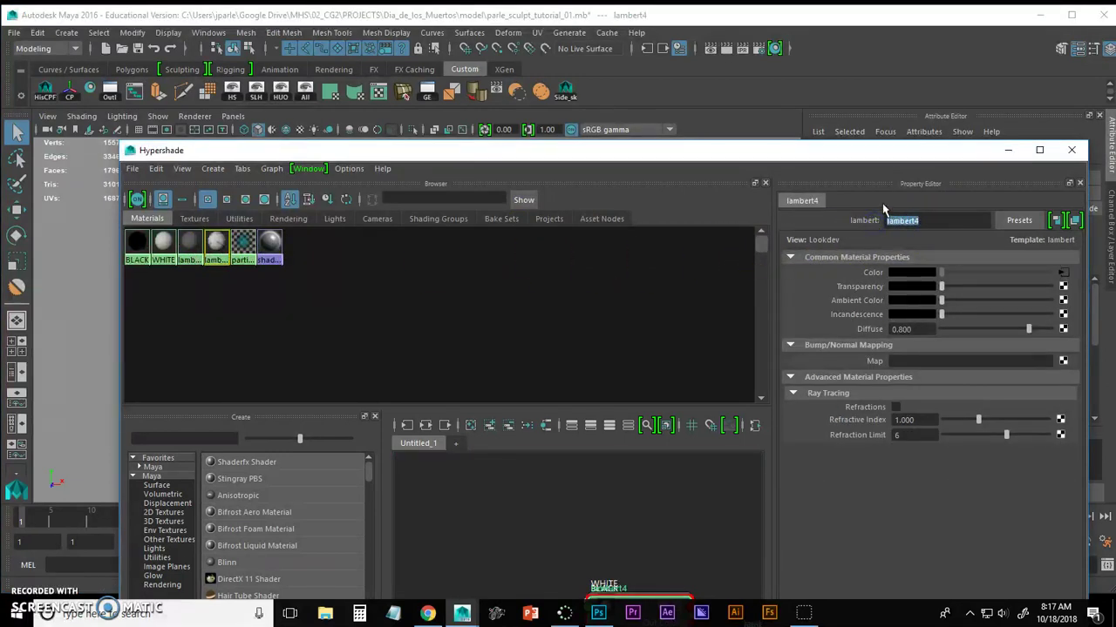
pyautogui.write('Spider')
pyautogui.press('Return')
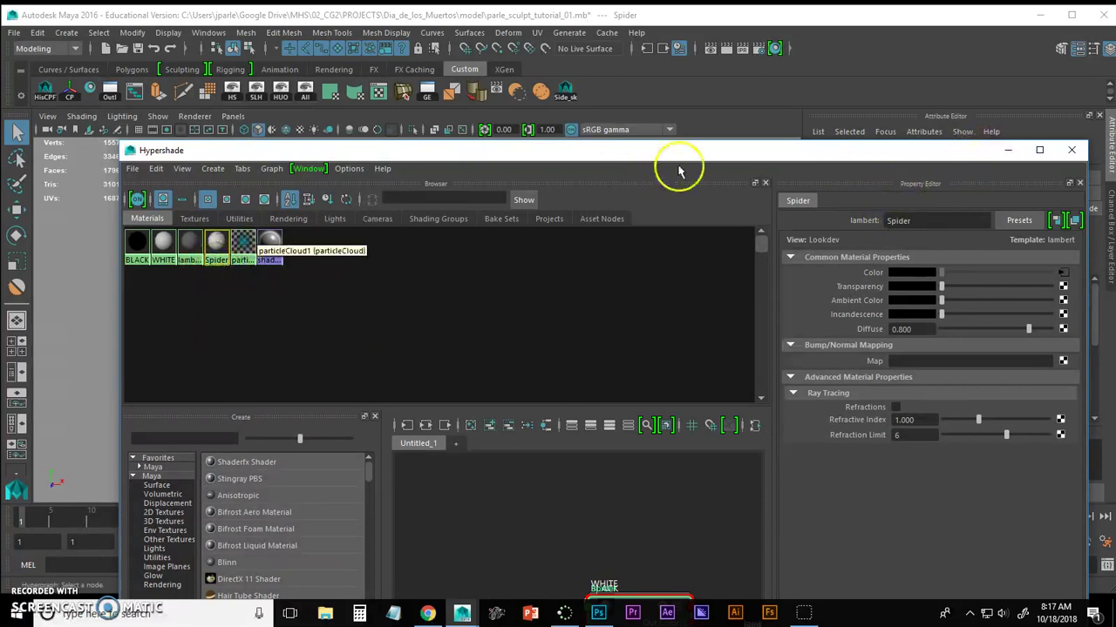
# Minimize Hypershade, select the cranium and orbit to a three-quarter view
pyautogui.click(1008, 150)
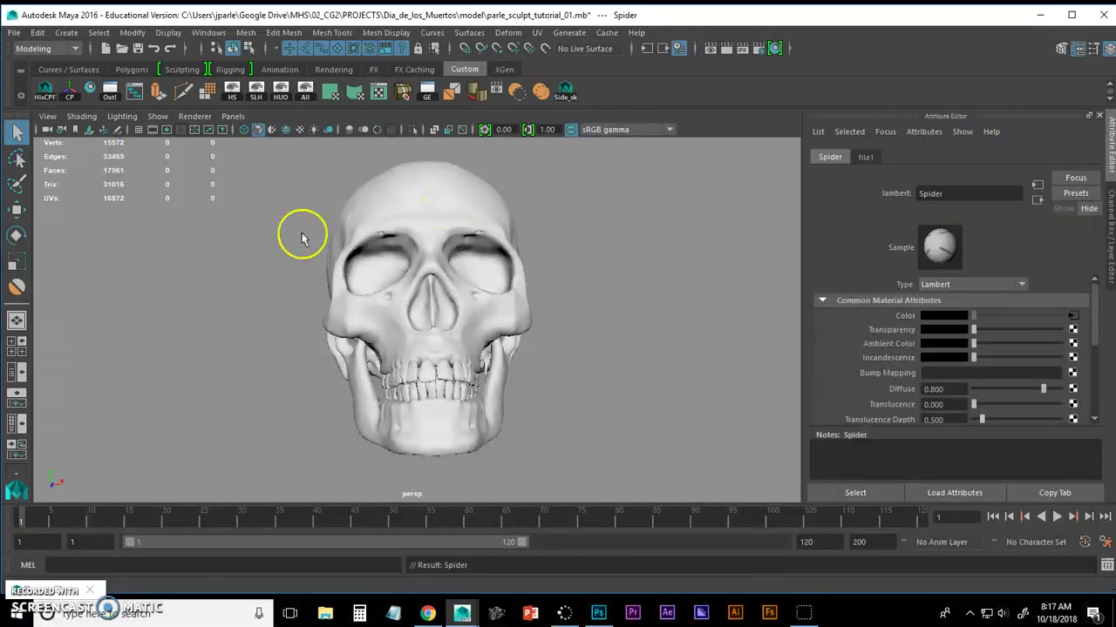
pyautogui.click(447, 235)
pyautogui.keyDown('alt'); pyautogui.moveTo(436, 237); pyautogui.dragTo(481, 333); pyautogui.keyUp('alt')
pyautogui.keyDown('alt'); pyautogui.moveTo(495, 322); pyautogui.dragTo(514, 284, button='middle'); pyautogui.keyUp('alt')
# Switch to Top view via the hotbox, then back to Perspective looking down on the cranium
pyautogui.press('space')
pyautogui.moveTo(496, 297); pyautogui.dragTo(458, 296)
pyautogui.keyDown('alt'); pyautogui.moveTo(469, 286); pyautogui.dragTo(521, 254, button='right'); pyautogui.keyUp('alt')
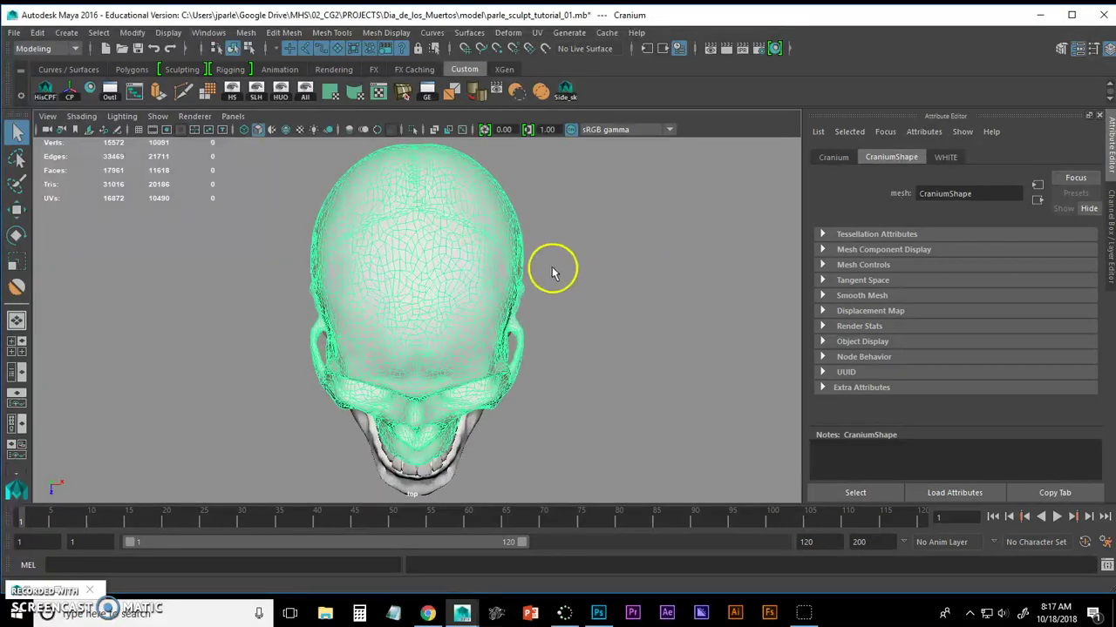
pyautogui.press('space')
pyautogui.moveTo(417, 231); pyautogui.dragTo(422, 190)
pyautogui.keyDown('alt'); pyautogui.moveTo(446, 241); pyautogui.dragTo(493, 245); pyautogui.keyUp('alt')
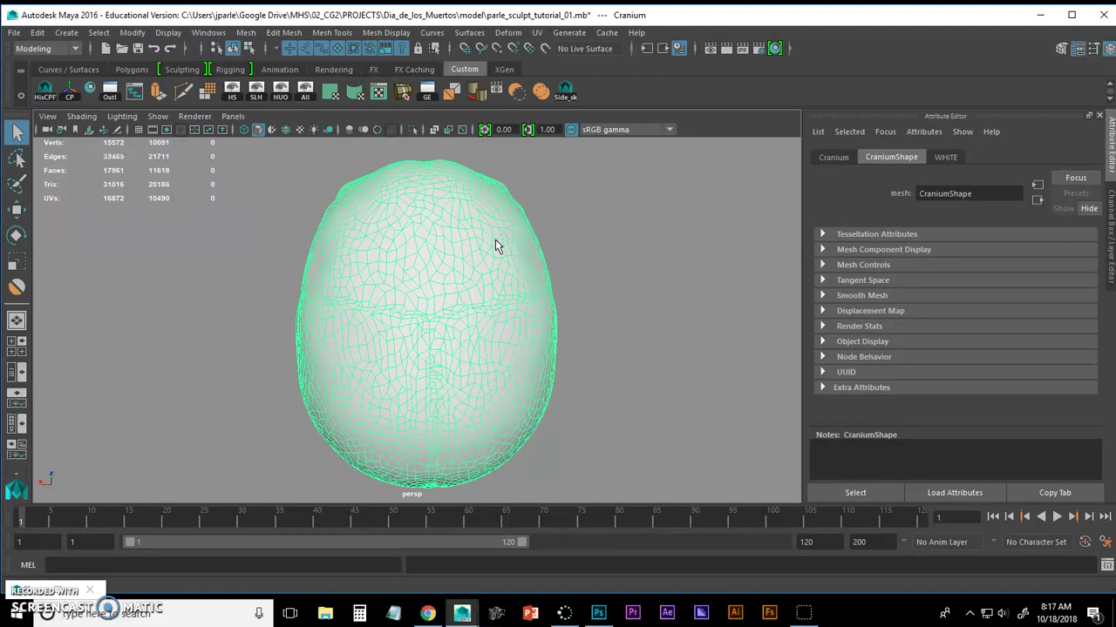
# Lasso-select the faces around the outline of the cranium
pyautogui.click(655, 341)
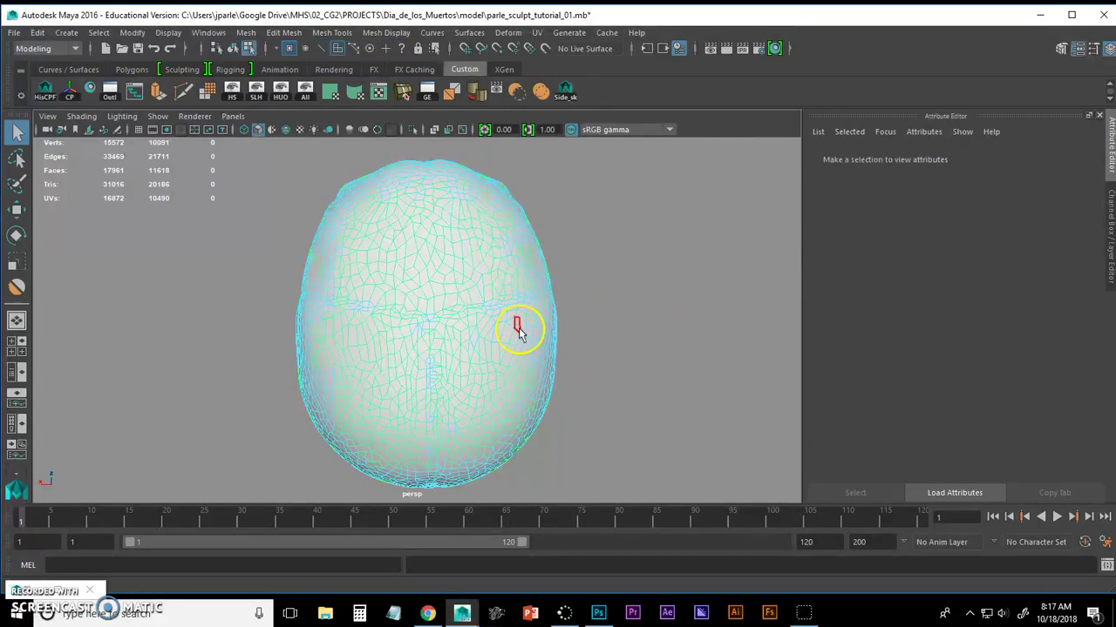
pyautogui.click(14, 164)
pyautogui.moveTo(471, 189); pyautogui.dragTo(478, 184)
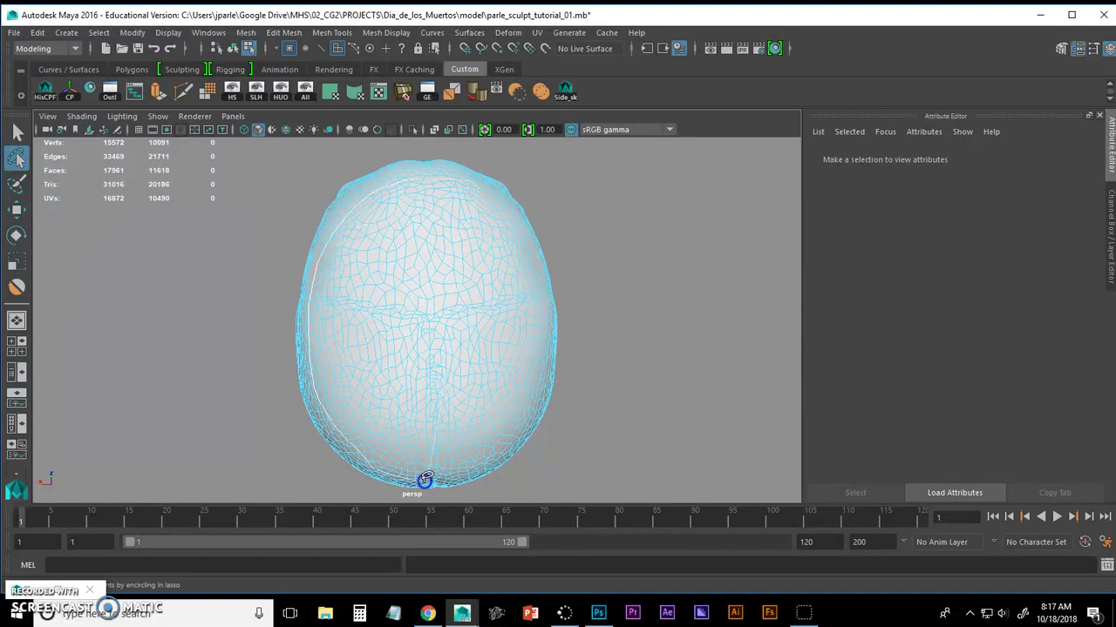
pyautogui.moveTo(478, 470); pyautogui.dragTo(520, 434)
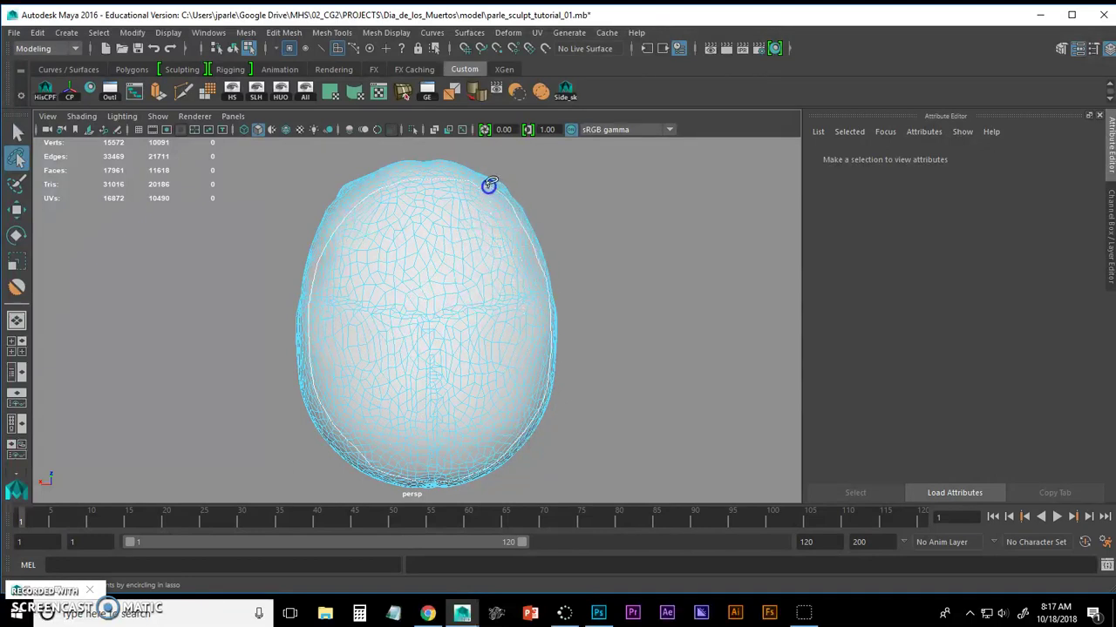
pyautogui.moveTo(489, 185); pyautogui.dragTo(493, 183)
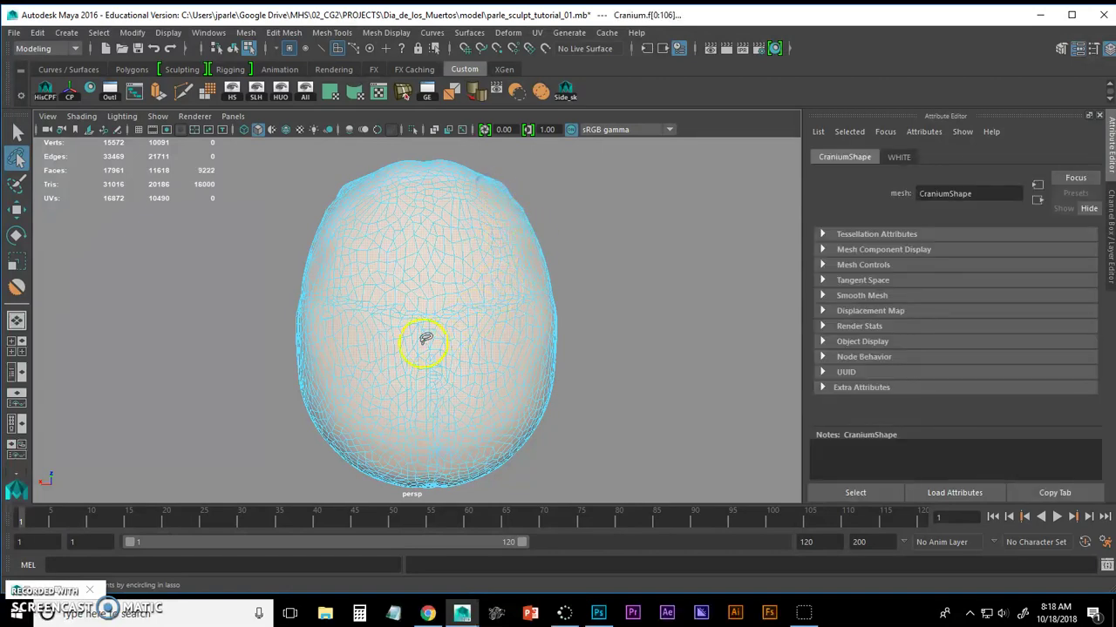
pyautogui.moveTo(424, 343)
pyautogui.keyDown('alt'); pyautogui.mouseDown()
pyautogui.moveTo(463, 323)
pyautogui.moveTo(500, 279)
pyautogui.moveTo(488, 292)
pyautogui.moveTo(613, 314)
pyautogui.moveTo(613, 336)
pyautogui.moveTo(441, 293)
pyautogui.moveTo(381, 326)
pyautogui.moveTo(456, 392)
pyautogui.moveTo(567, 317)
pyautogui.moveTo(511, 293)
pyautogui.moveTo(357, 305)
pyautogui.moveTo(474, 285)
pyautogui.mouseUp(); pyautogui.keyUp('alt')
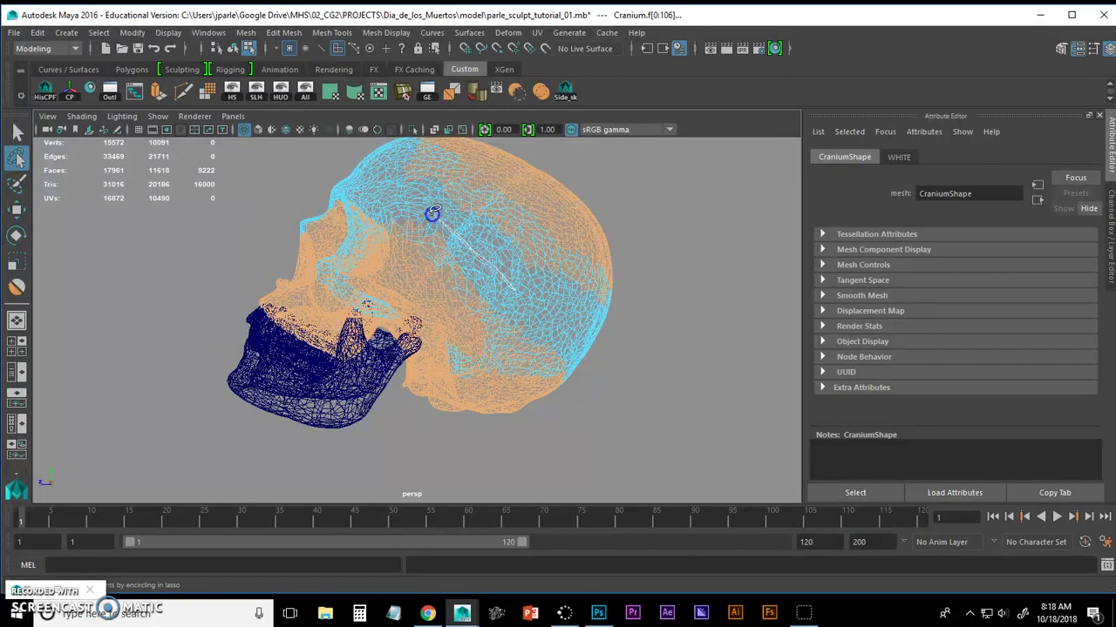
# Remove the face and jaw from the selection and turn off X-ray
pyautogui.moveTo(320, 179)
pyautogui.mouseDown()
pyautogui.moveTo(207, 326)
pyautogui.moveTo(244, 418)
pyautogui.moveTo(349, 473)
pyautogui.moveTo(512, 479)
pyautogui.moveTo(628, 446)
pyautogui.mouseUp()
pyautogui.keyDown('ctrl'); pyautogui.moveTo(582, 328); pyautogui.dragTo(560, 311); pyautogui.keyUp('ctrl')
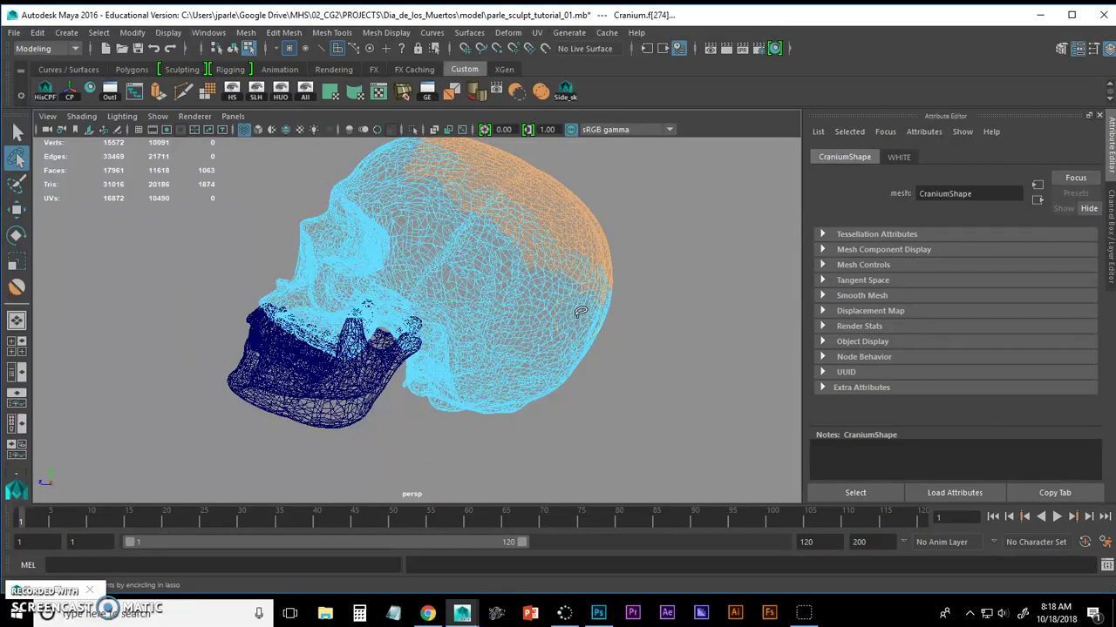
pyautogui.keyDown('alt'); pyautogui.moveTo(592, 306); pyautogui.dragTo(440, 334); pyautogui.keyUp('alt')
pyautogui.hotkey('alt', 'x')
pyautogui.keyDown('alt'); pyautogui.moveTo(551, 357); pyautogui.dragTo(534, 378); pyautogui.keyUp('alt')
# Look through the Create and Select menus at Quick Select Sets without choosing anything
pyautogui.click(70, 35)
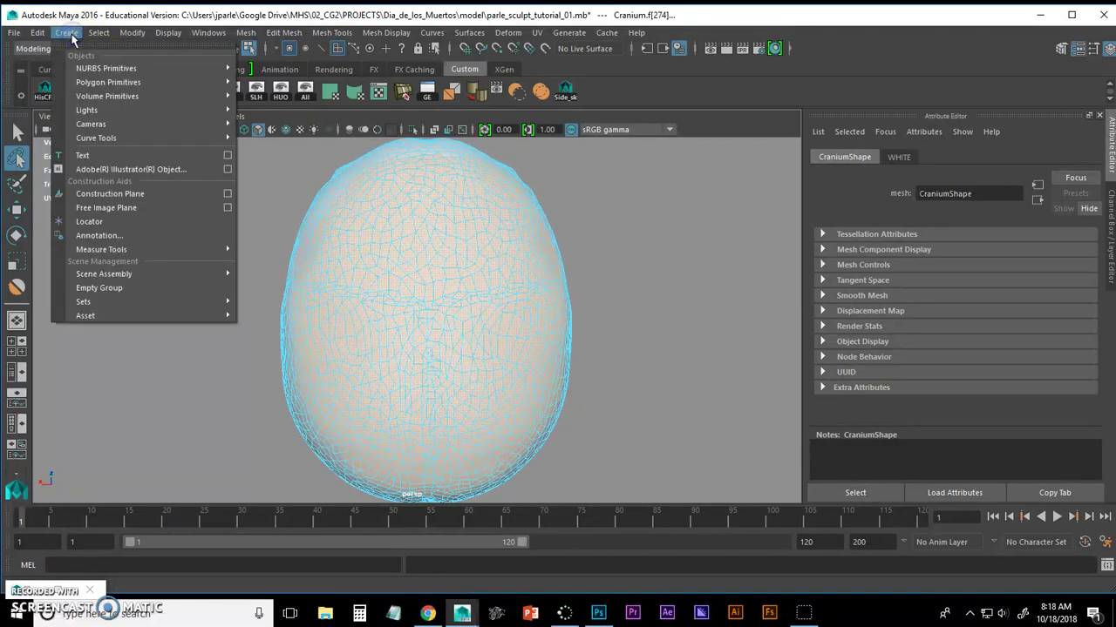
pyautogui.click(95, 35)
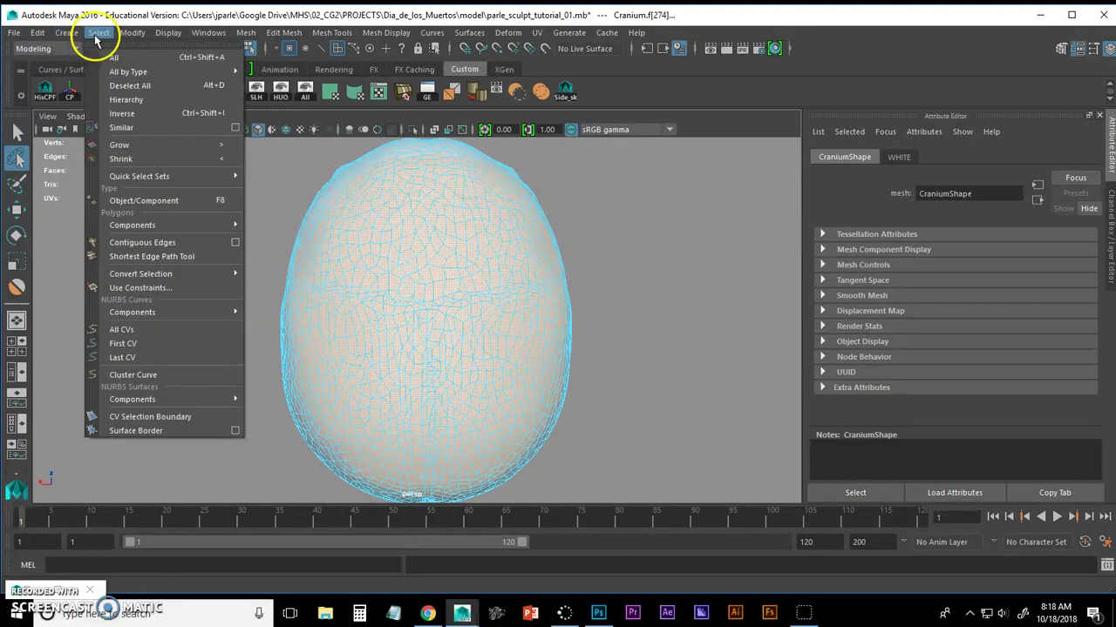
pyautogui.moveTo(149, 179)
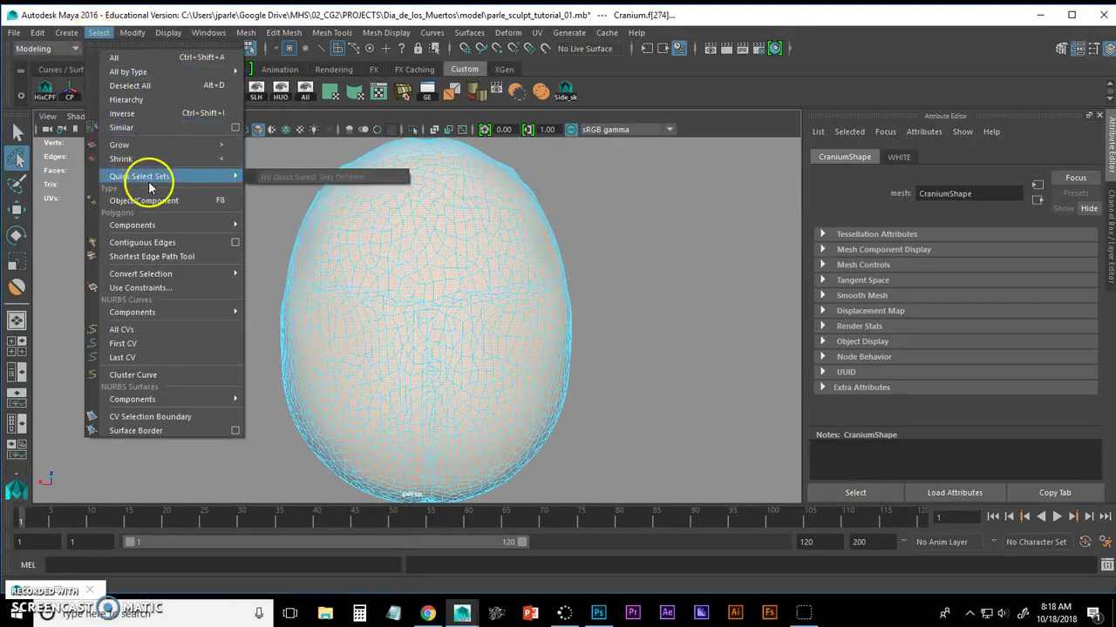
pyautogui.click(324, 26)
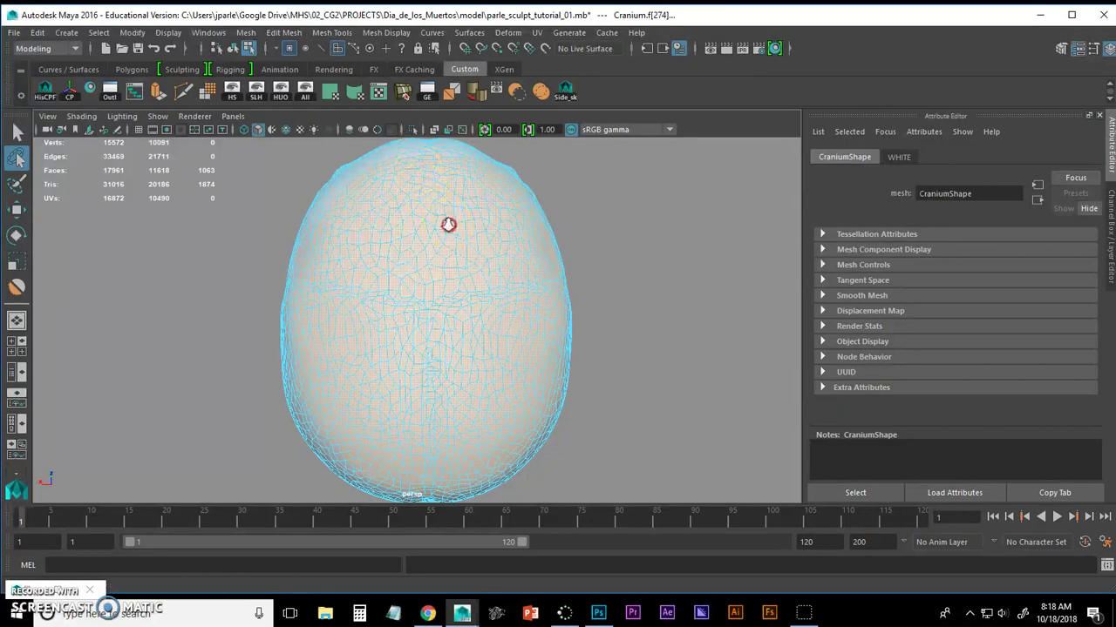
pyautogui.moveTo(448, 226); pyautogui.dragTo(430, 234)
# Apply Add Divisions to Face at division level 1 twice, then close the options
pyautogui.click(277, 34)
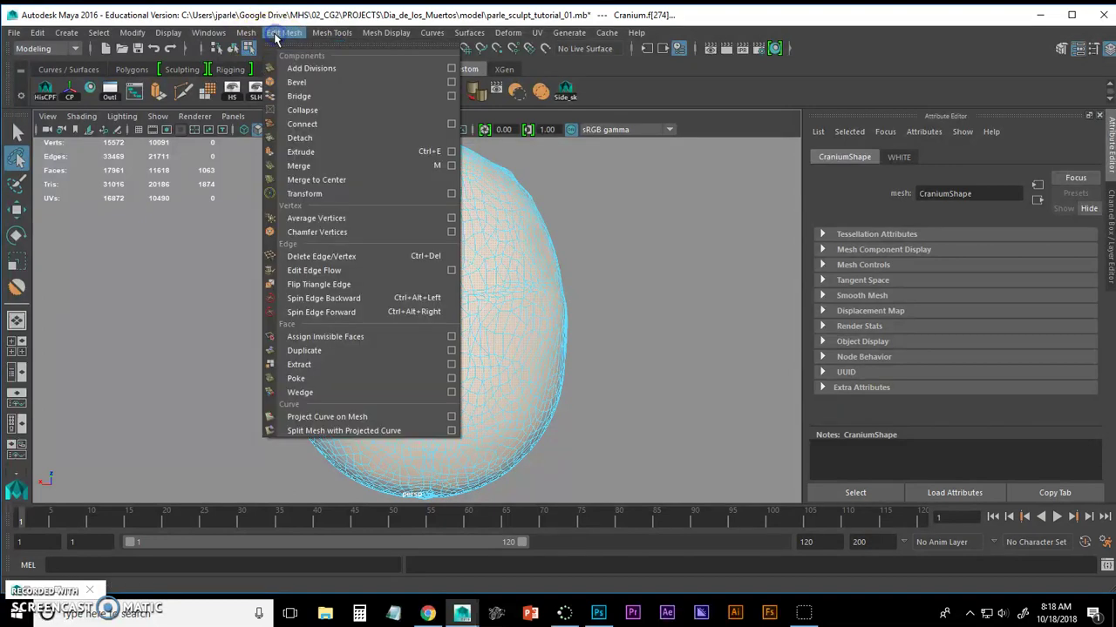
pyautogui.click(449, 69)
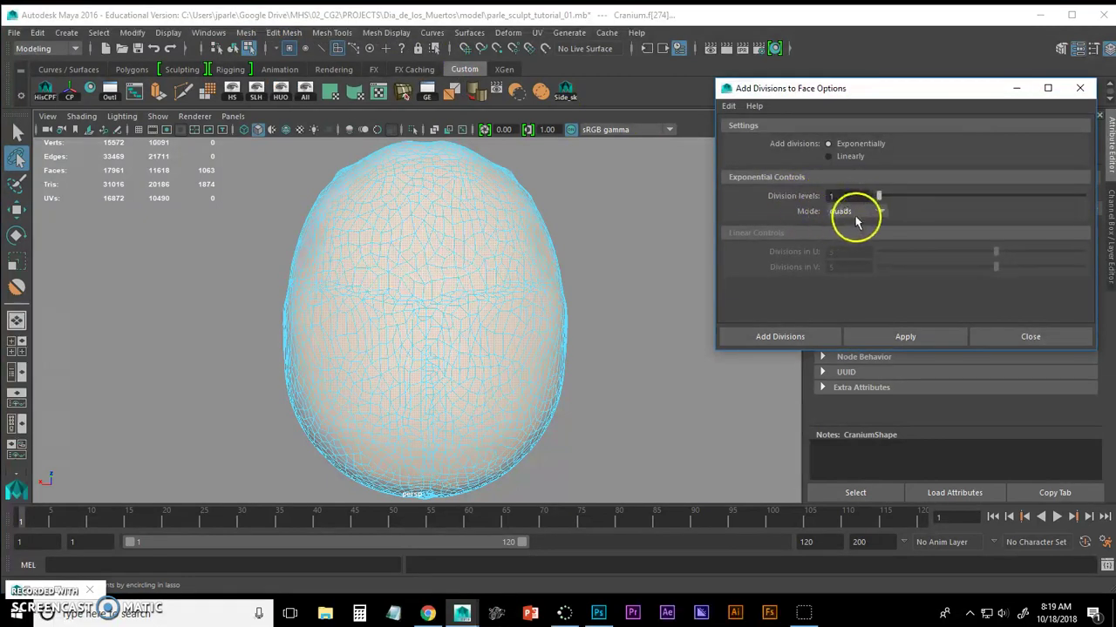
pyautogui.click(893, 338)
pyautogui.keyDown('alt'); pyautogui.moveTo(447, 309); pyautogui.dragTo(471, 304, button='right'); pyautogui.keyUp('alt')
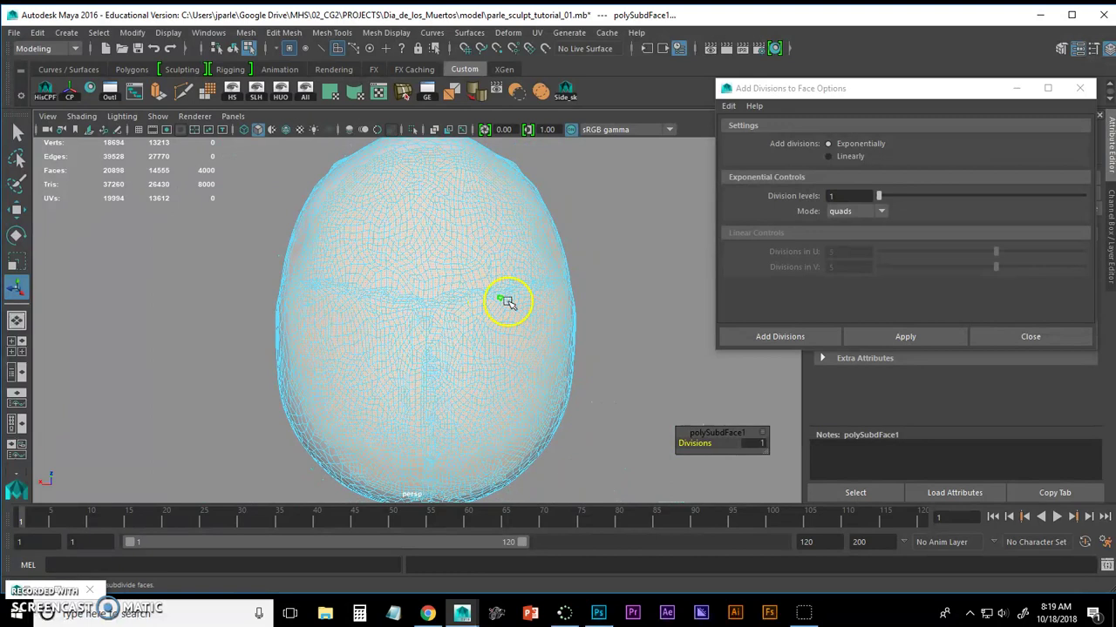
pyautogui.doubleClick(854, 195)
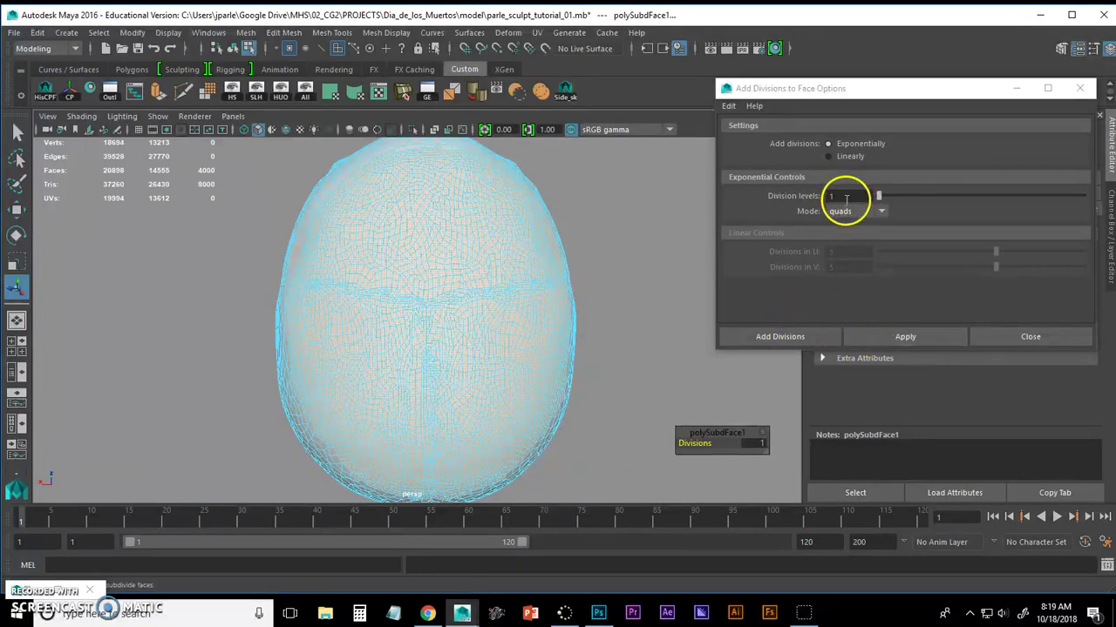
pyautogui.click(898, 338)
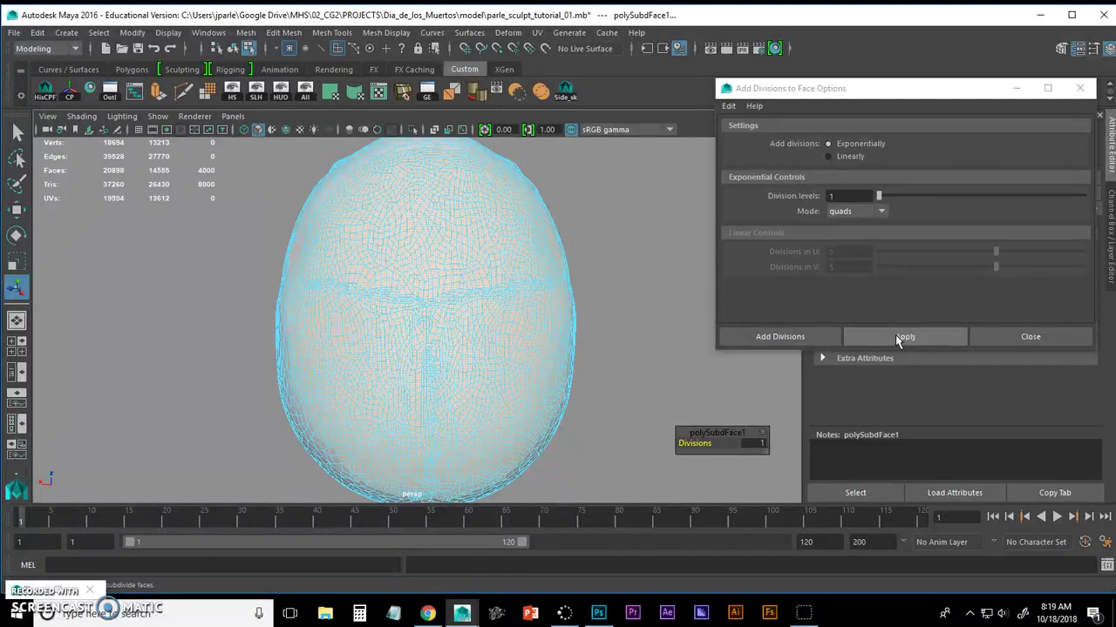
pyautogui.click(898, 338)
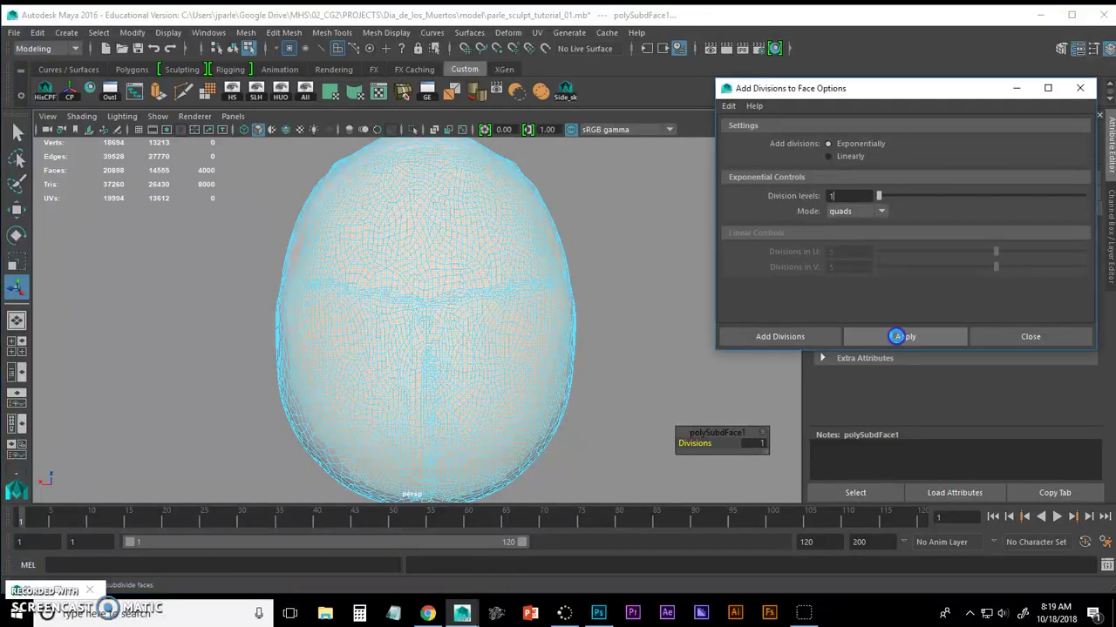
pyautogui.click(1021, 337)
pyautogui.keyDown('alt'); pyautogui.moveTo(563, 302); pyautogui.dragTo(443, 321); pyautogui.keyUp('alt')
pyautogui.keyDown('alt'); pyautogui.moveTo(444, 322); pyautogui.dragTo(386, 306, button='right'); pyautogui.keyUp('alt')
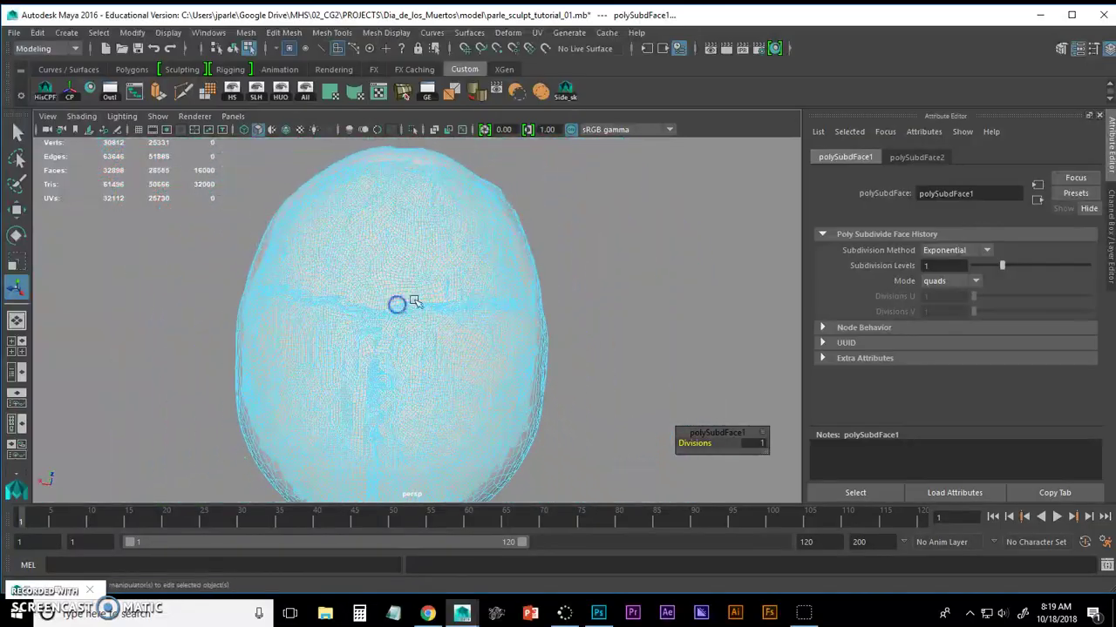
pyautogui.keyDown('alt'); pyautogui.moveTo(448, 299); pyautogui.dragTo(504, 284, button='middle'); pyautogui.keyUp('alt')
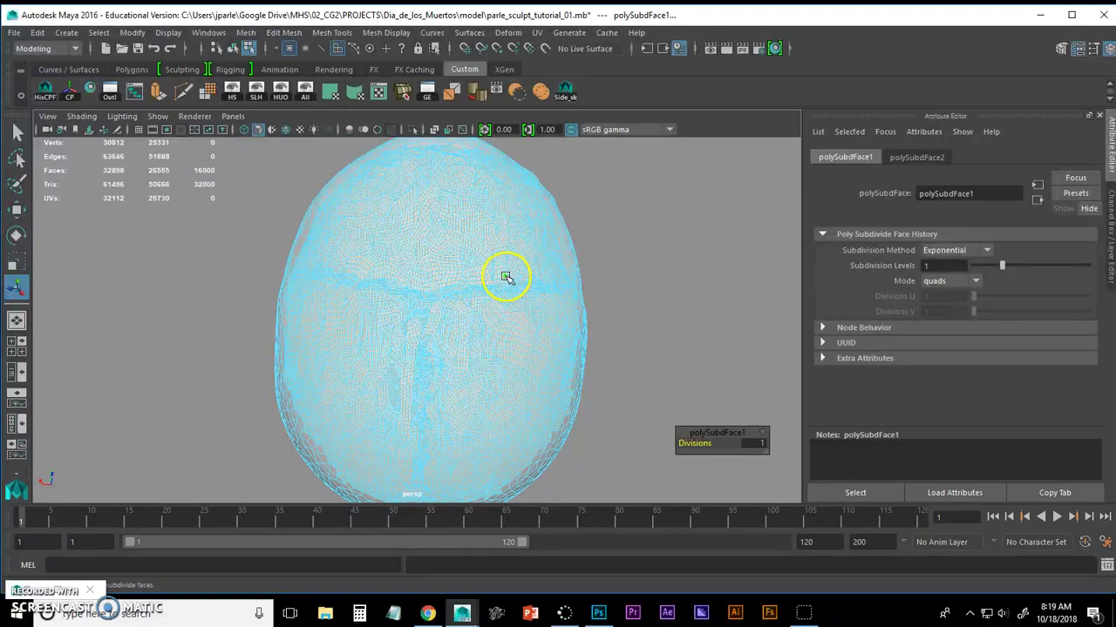
# Switch to smooth shading and store the selected faces as quick select set Skull_top_spider
pyautogui.moveTo(504, 277)
pyautogui.keyDown('alt'); pyautogui.mouseDown()
pyautogui.moveTo(505, 241)
pyautogui.moveTo(428, 244)
pyautogui.moveTo(428, 287)
pyautogui.moveTo(504, 277)
pyautogui.mouseUp(); pyautogui.keyUp('alt')
pyautogui.press('5')
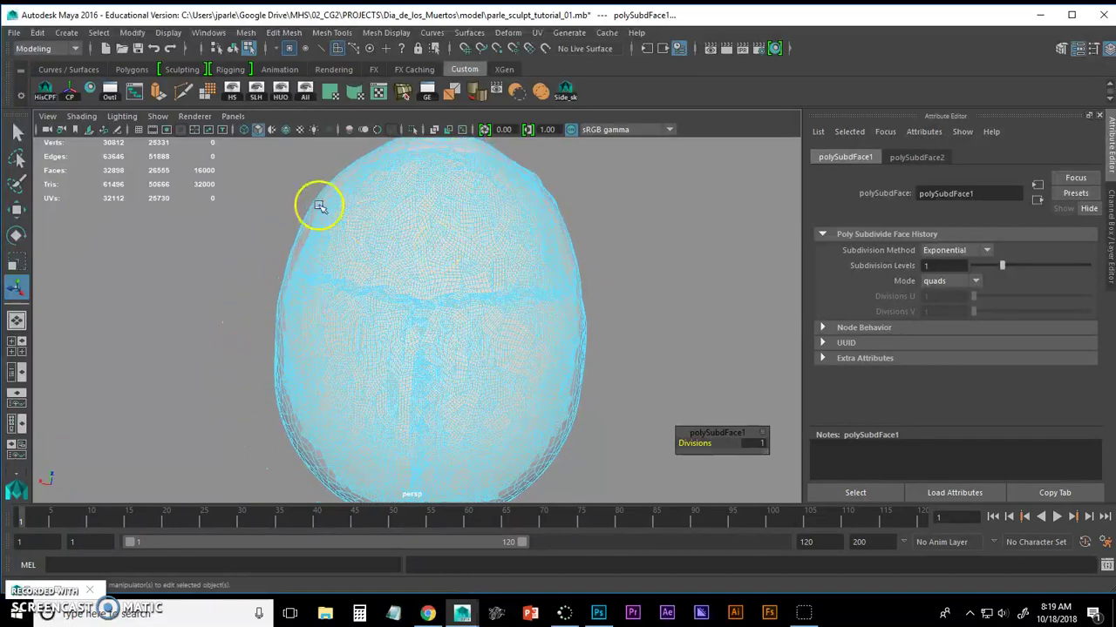
pyautogui.click(71, 33)
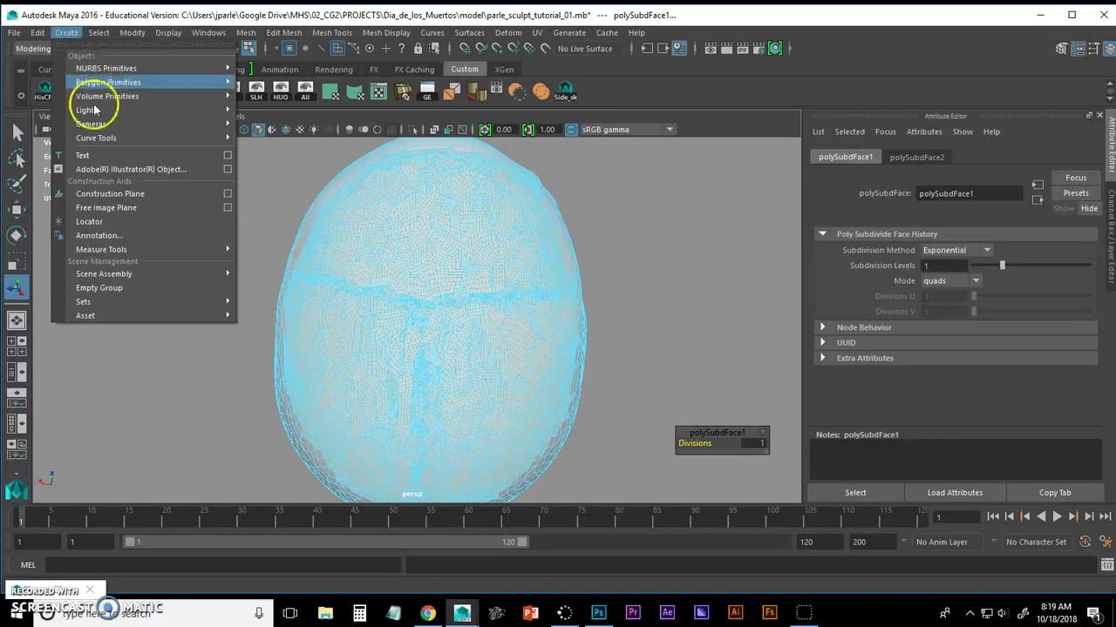
pyautogui.moveTo(131, 304)
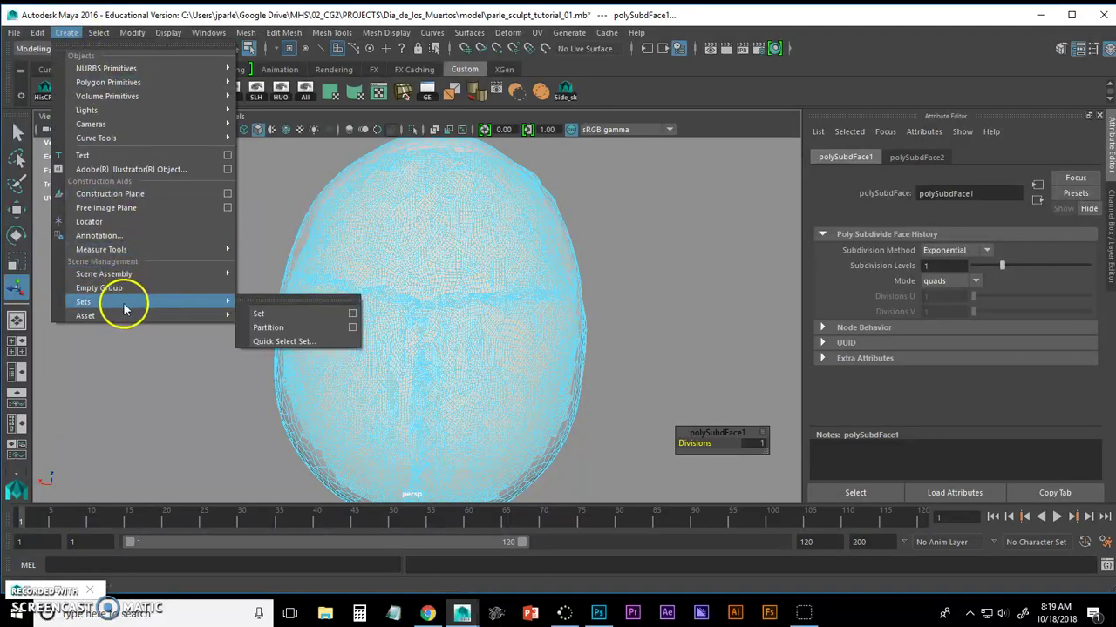
pyautogui.click(271, 342)
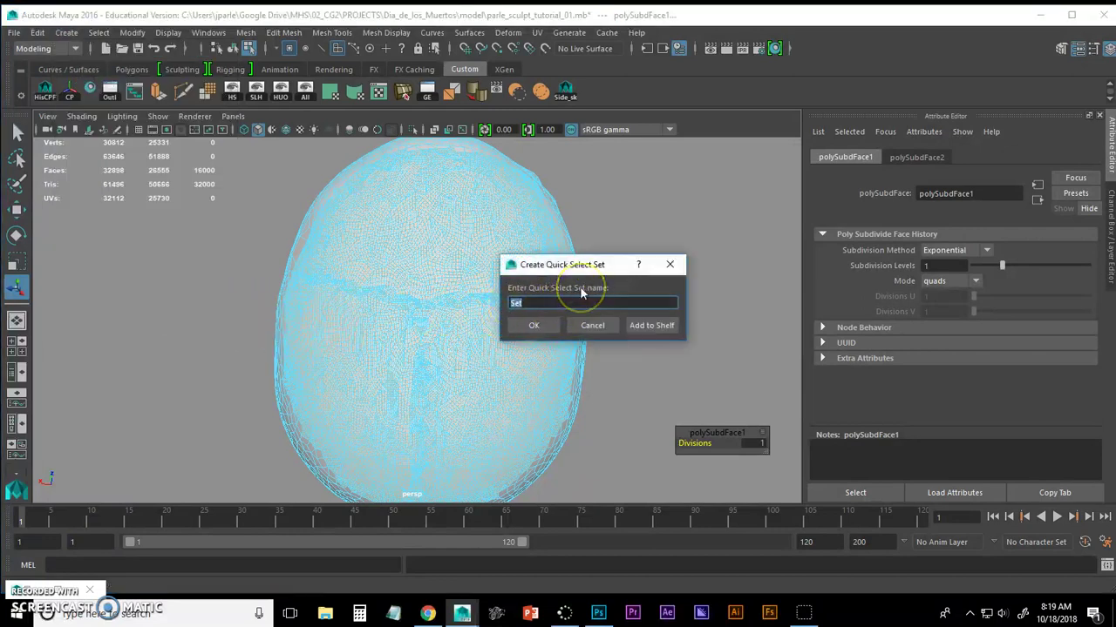
pyautogui.write('Skull_top_spider')
pyautogui.click(534, 325)
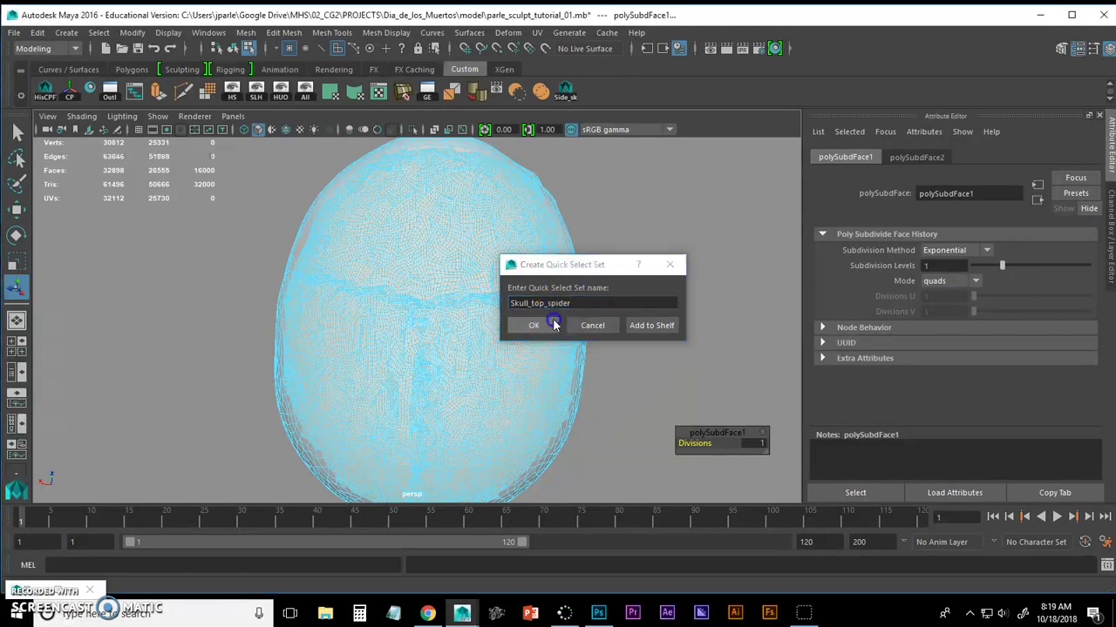
pyautogui.moveTo(542, 317)
pyautogui.keyDown('alt'); pyautogui.mouseDown()
pyautogui.moveTo(540, 252)
pyautogui.moveTo(580, 288)
pyautogui.moveTo(603, 340)
pyautogui.moveTo(567, 324)
pyautogui.mouseUp(); pyautogui.keyUp('alt')
pyautogui.click(708, 298)
# Toggle the shading modes, deselect, then reselect faces via Quick Select Sets > Skull_top_spider
pyautogui.press('4')
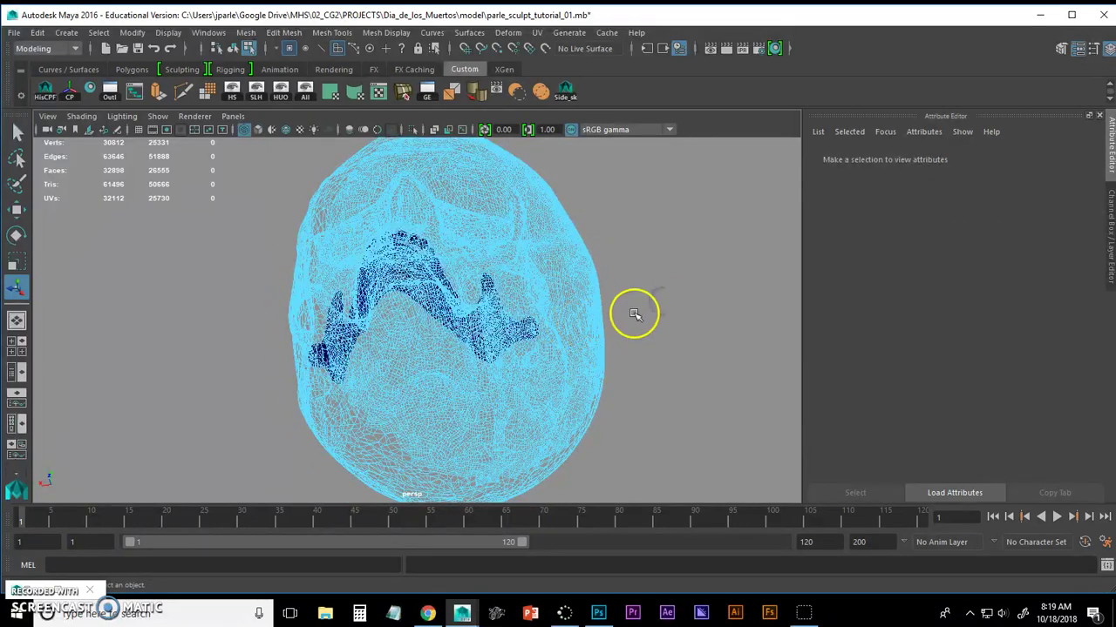
pyautogui.press('5')
pyautogui.press('F8')
pyautogui.click(659, 304)
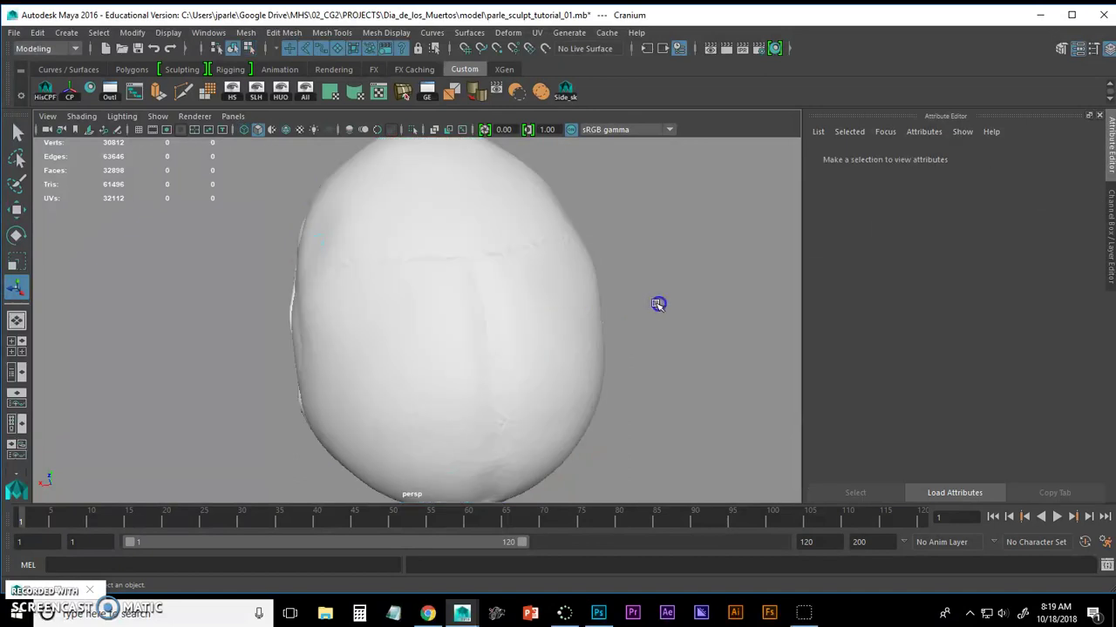
pyautogui.moveTo(659, 304)
pyautogui.keyDown('alt'); pyautogui.mouseDown()
pyautogui.moveTo(580, 319)
pyautogui.moveTo(681, 302)
pyautogui.moveTo(493, 306)
pyautogui.moveTo(433, 281)
pyautogui.moveTo(393, 293)
pyautogui.moveTo(458, 304)
pyautogui.moveTo(570, 294)
pyautogui.moveTo(428, 311)
pyautogui.moveTo(468, 308)
pyautogui.moveTo(488, 329)
pyautogui.moveTo(483, 372)
pyautogui.moveTo(443, 311)
pyautogui.moveTo(421, 306)
pyautogui.moveTo(458, 312)
pyautogui.mouseUp(); pyautogui.keyUp('alt')
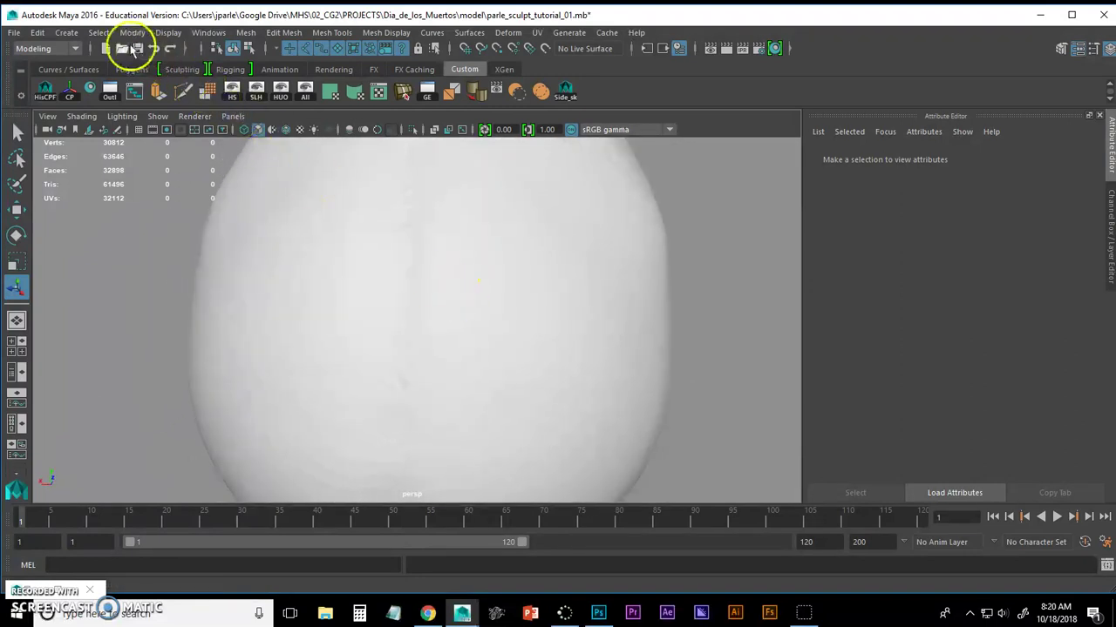
pyautogui.click(98, 32)
pyautogui.click(132, 178)
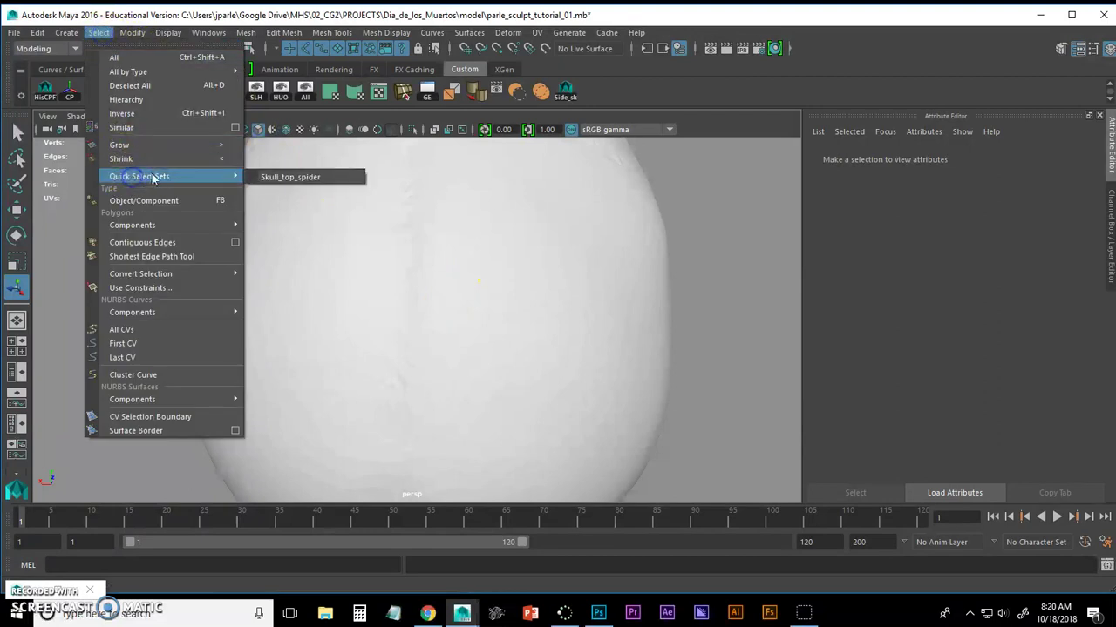
pyautogui.click(290, 178)
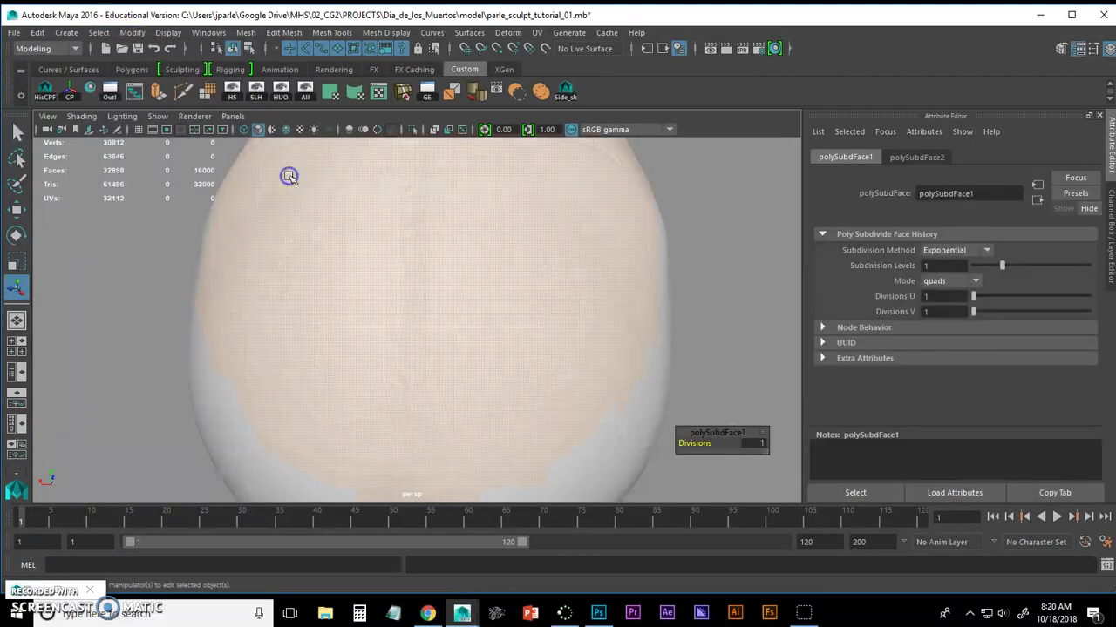
# Orbit and zoom so the selected cranium top faces the camera
pyautogui.keyDown('alt'); pyautogui.moveTo(289, 177); pyautogui.dragTo(444, 279); pyautogui.keyUp('alt')
pyautogui.keyDown('alt'); pyautogui.moveTo(443, 278); pyautogui.dragTo(331, 282, button='right'); pyautogui.keyUp('alt')
pyautogui.moveTo(331, 282)
pyautogui.keyDown('alt'); pyautogui.mouseDown()
pyautogui.moveTo(366, 277)
pyautogui.moveTo(364, 259)
pyautogui.moveTo(341, 264)
pyautogui.mouseUp(); pyautogui.keyUp('alt')
pyautogui.keyDown('alt'); pyautogui.moveTo(341, 264); pyautogui.dragTo(444, 277, button='right'); pyautogui.keyUp('alt')
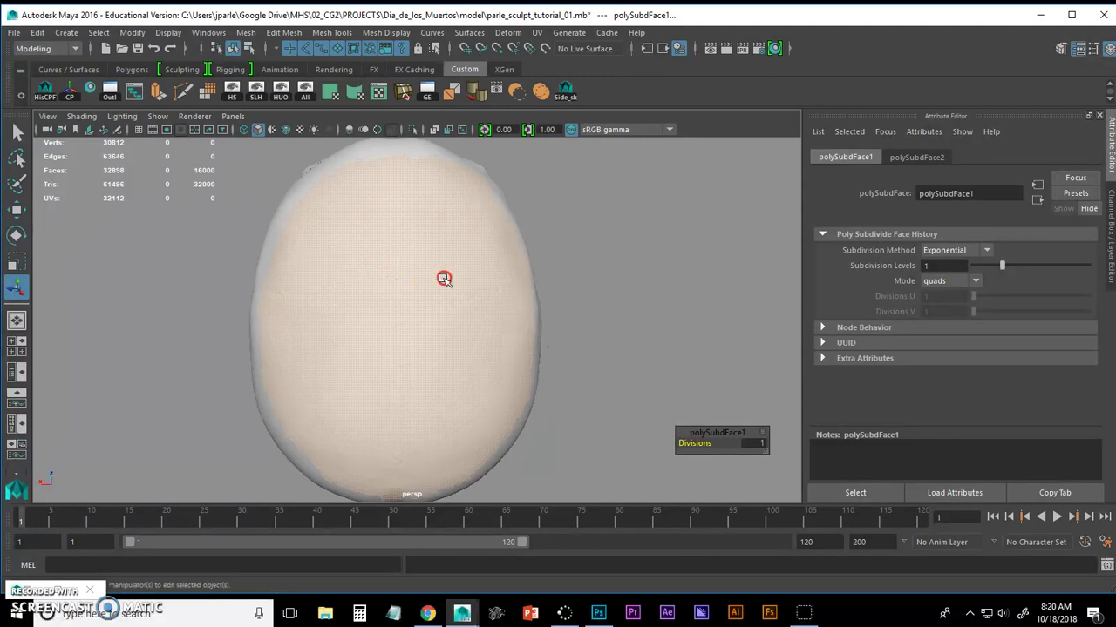
pyautogui.moveTo(444, 278)
pyautogui.keyDown('alt'); pyautogui.mouseDown()
pyautogui.moveTo(490, 279)
pyautogui.moveTo(458, 282)
pyautogui.moveTo(472, 277)
pyautogui.mouseUp(); pyautogui.keyUp('alt')
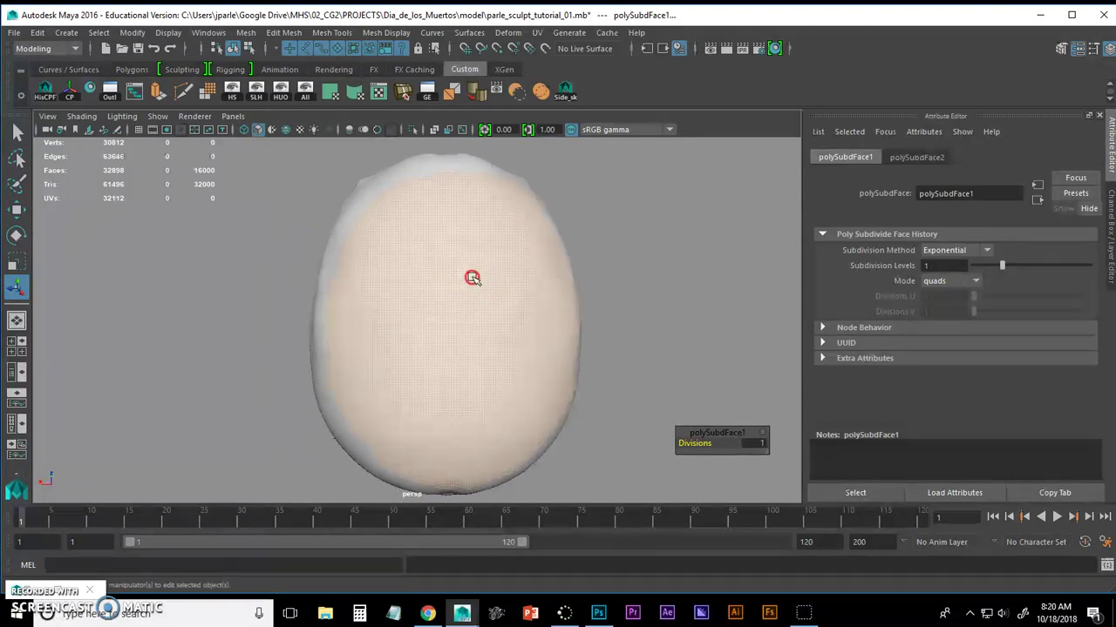
# Apply a UV Planar projection from the camera to the selected cranium-top faces
pyautogui.click(537, 32)
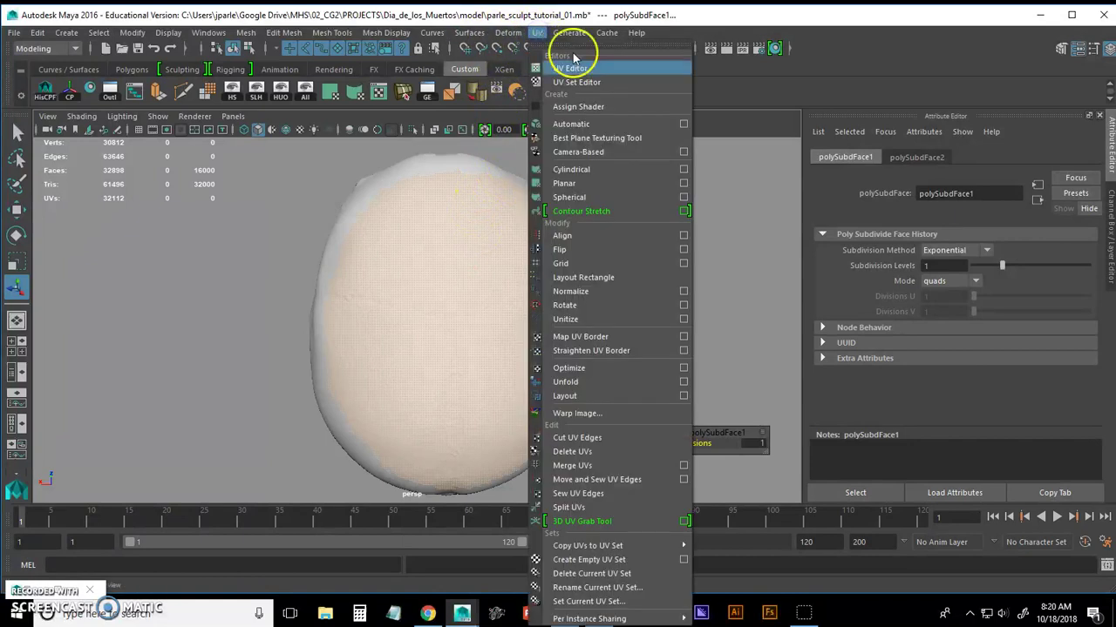
pyautogui.click(685, 183)
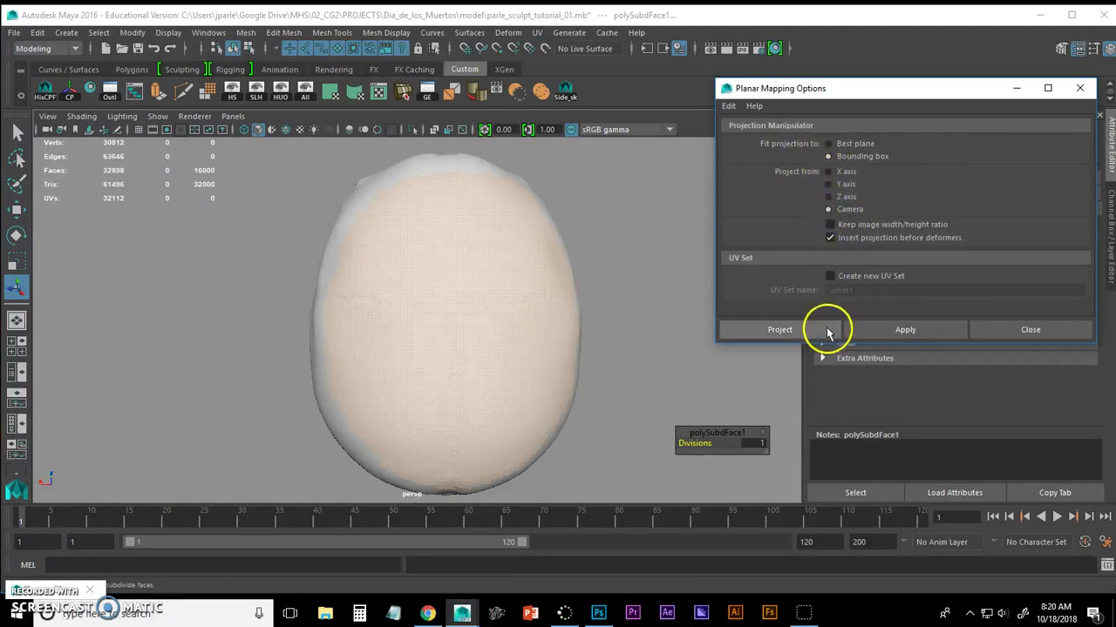
pyautogui.click(823, 330)
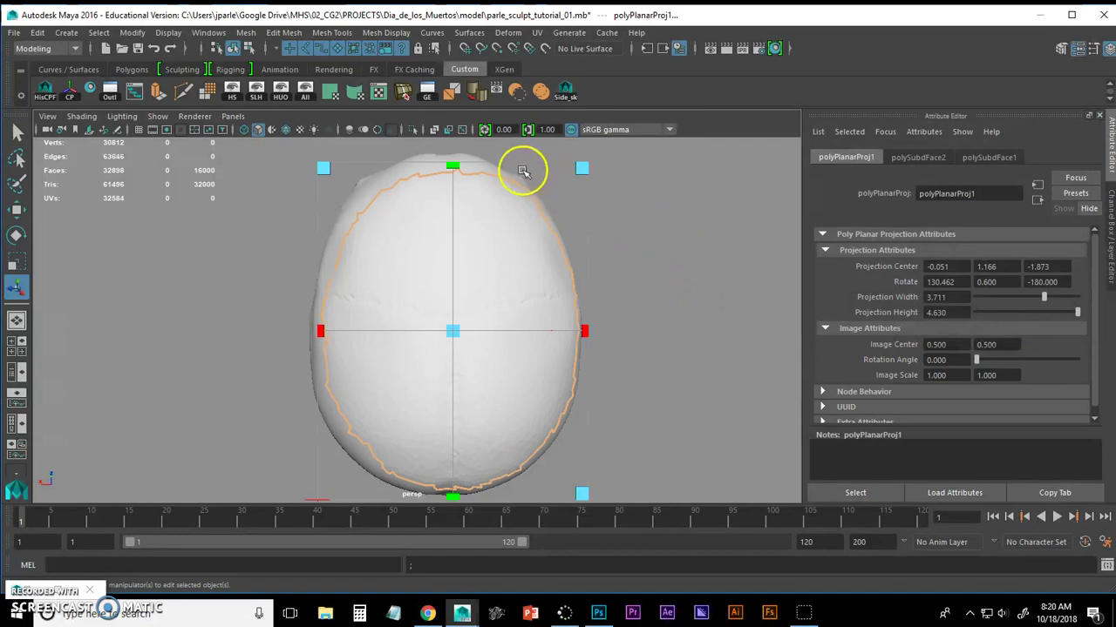
# Assign the Spider material to the selected cranium in Hypershade
pyautogui.click(91, 91)
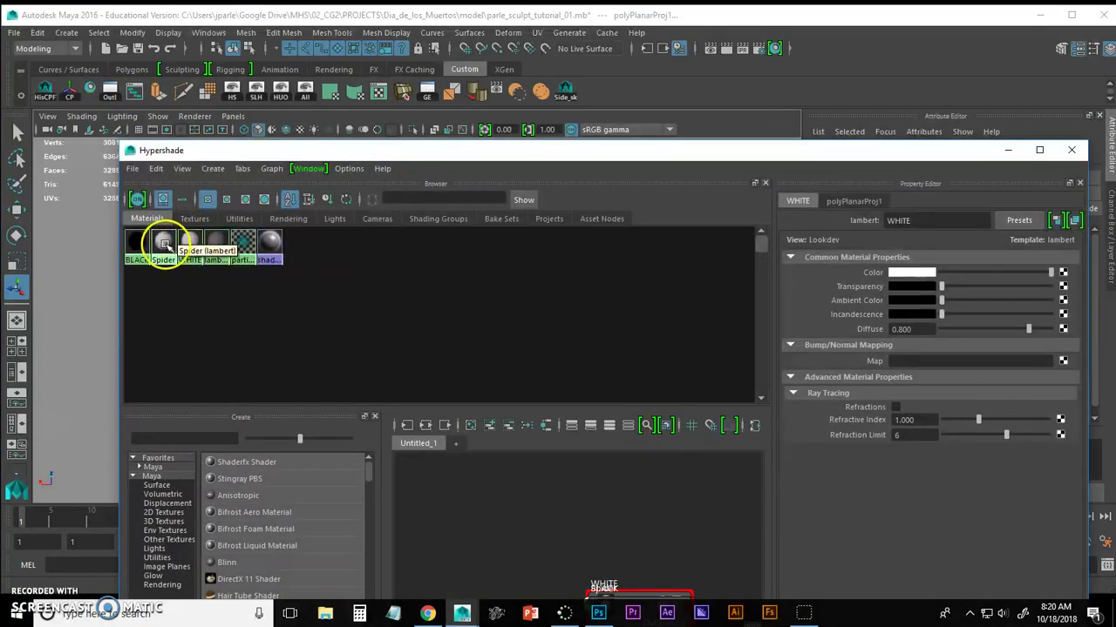
pyautogui.rightClick(164, 241)
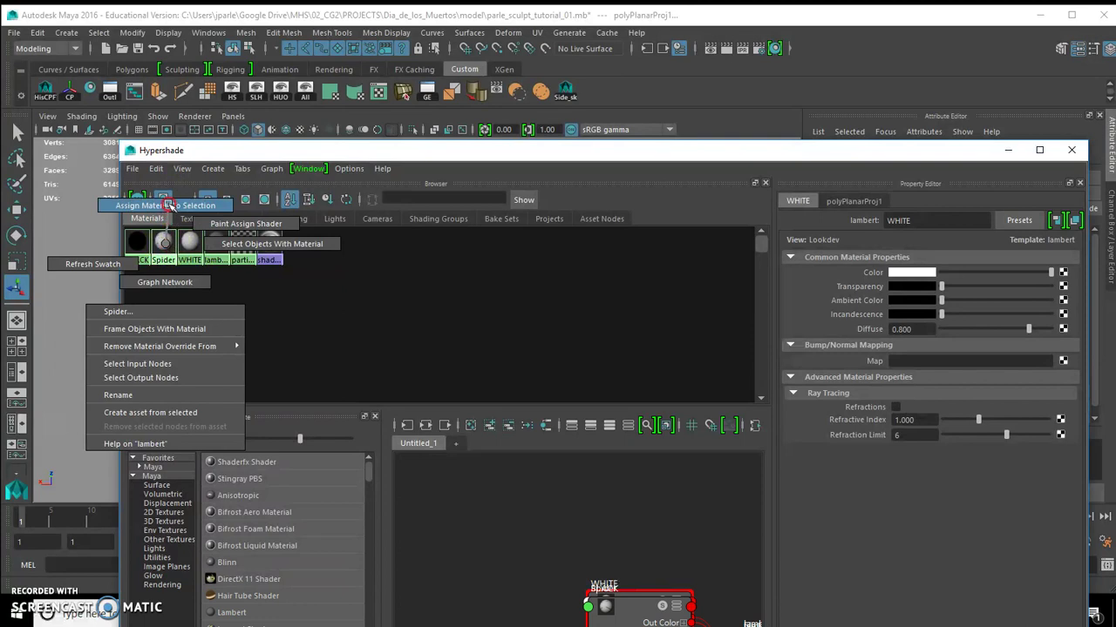
pyautogui.click(168, 204)
pyautogui.click(1007, 150)
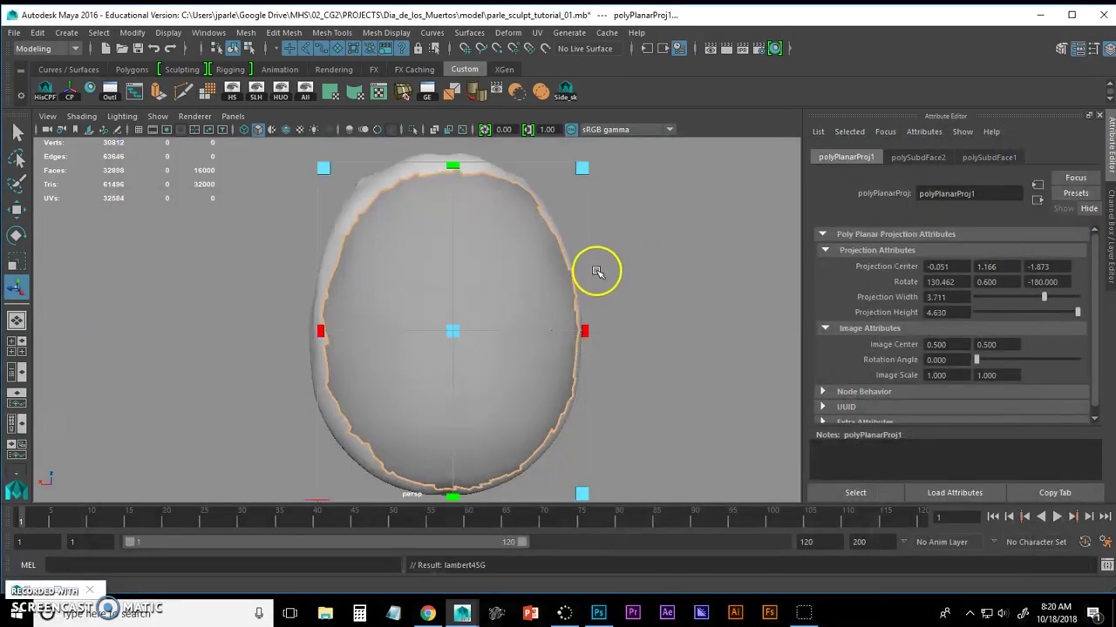
# Show textures and shrink the spider projection to 3.432 by 4.282 on the head
pyautogui.press('6')
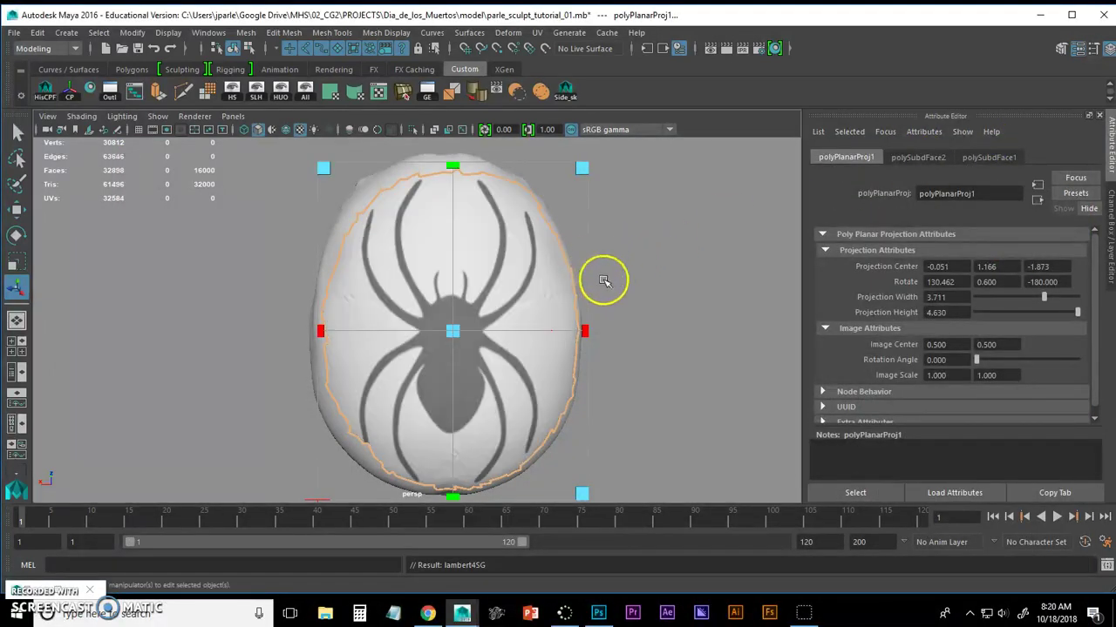
pyautogui.moveTo(584, 170); pyautogui.dragTo(574, 182)
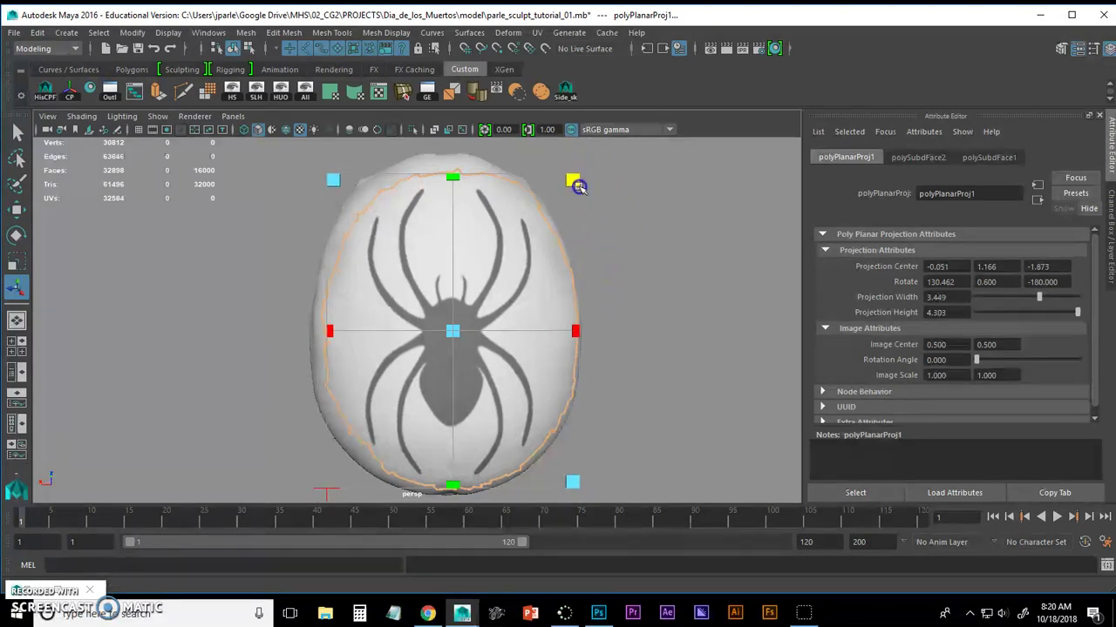
pyautogui.click(636, 236)
pyautogui.keyDown('alt'); pyautogui.moveTo(635, 262); pyautogui.dragTo(605, 299); pyautogui.keyUp('alt')
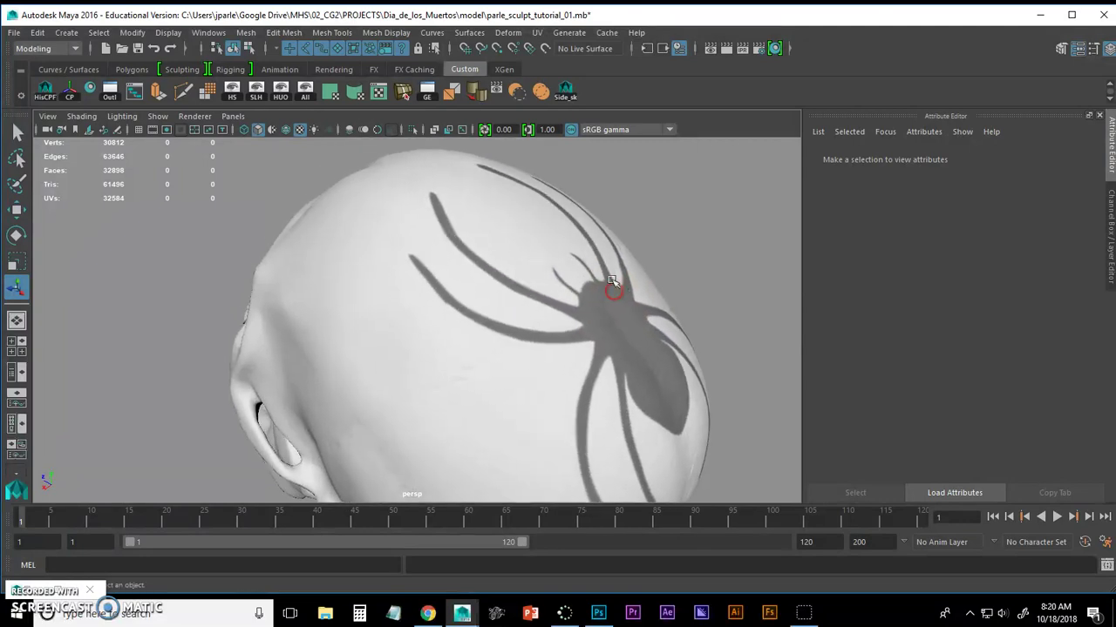
# Activate the Sculpting shelf's Sculpt Tool on the cranium, showing its settings (Size 0.146, Strength 8.462)
pyautogui.click(192, 70)
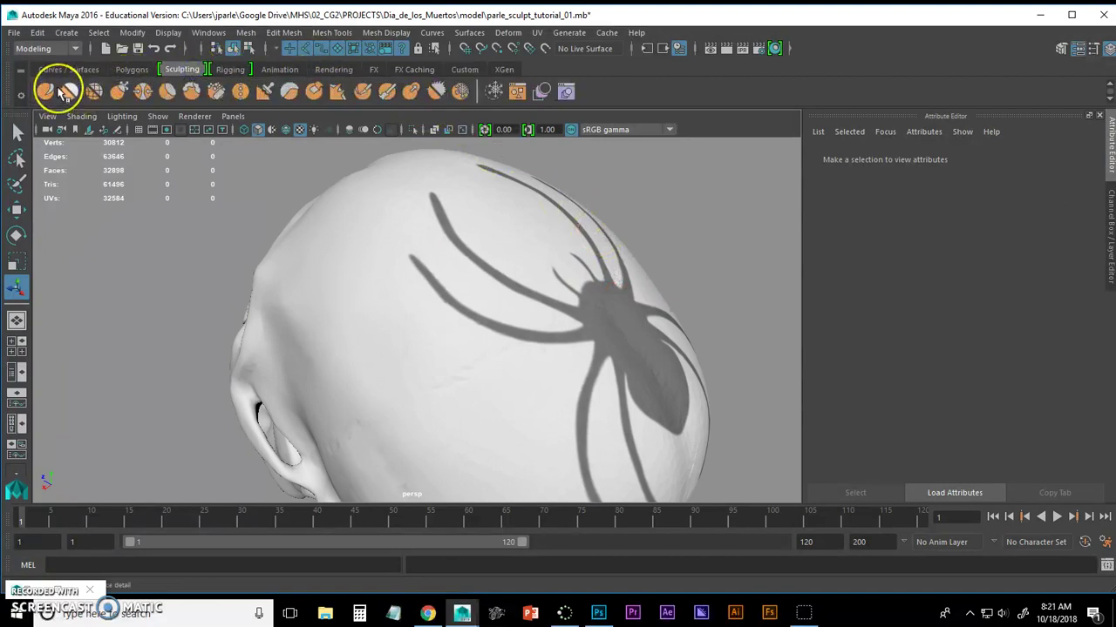
pyautogui.click(45, 92)
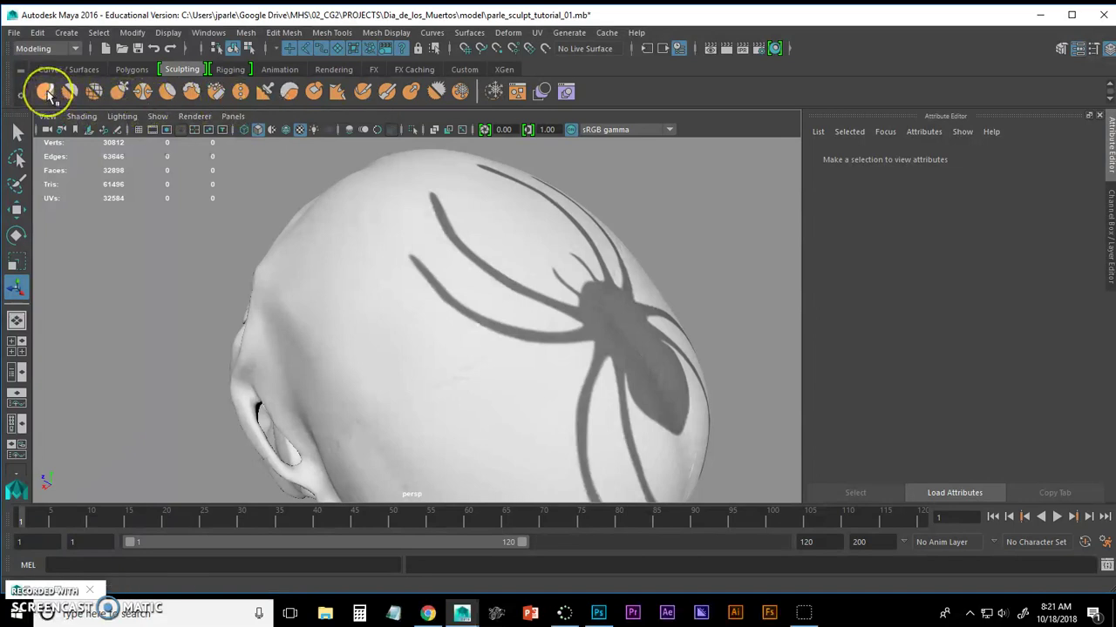
pyautogui.click(16, 132)
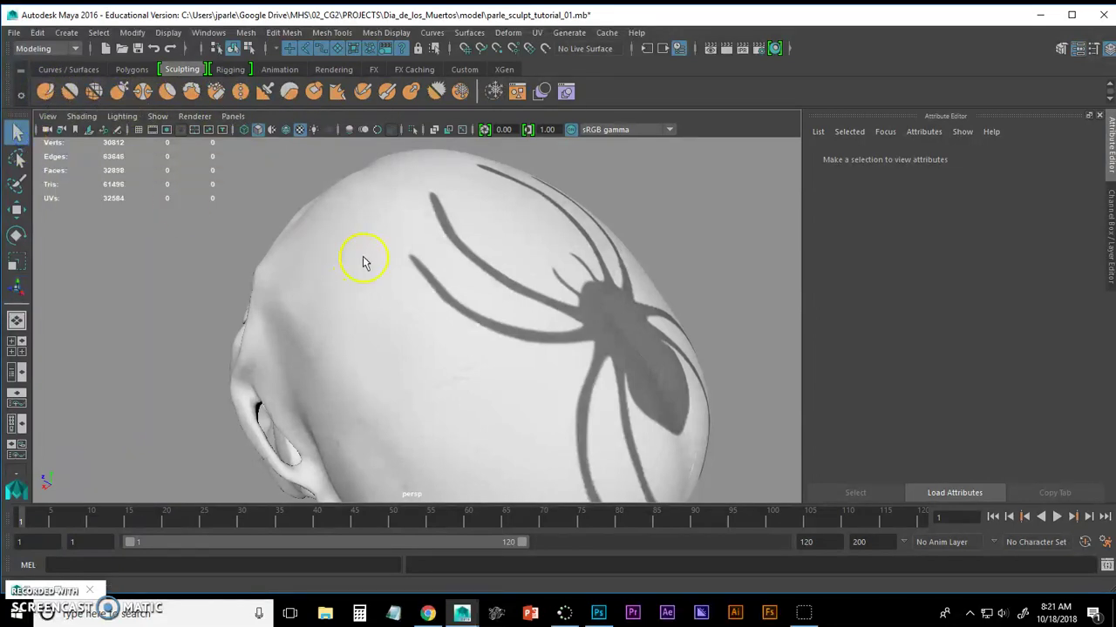
pyautogui.click(364, 259)
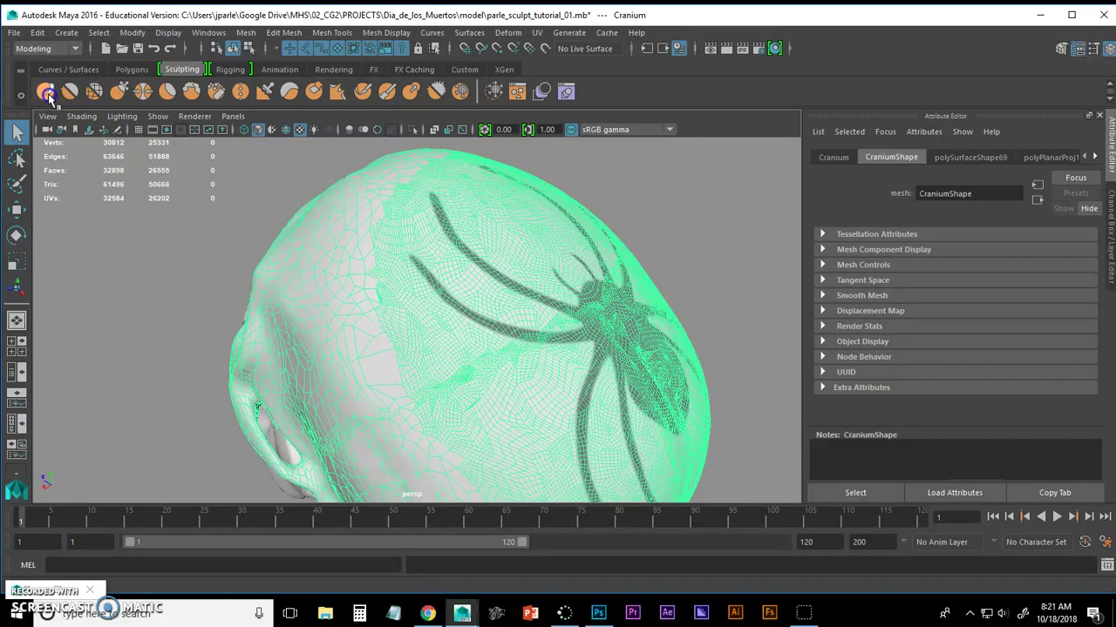
pyautogui.click(46, 92)
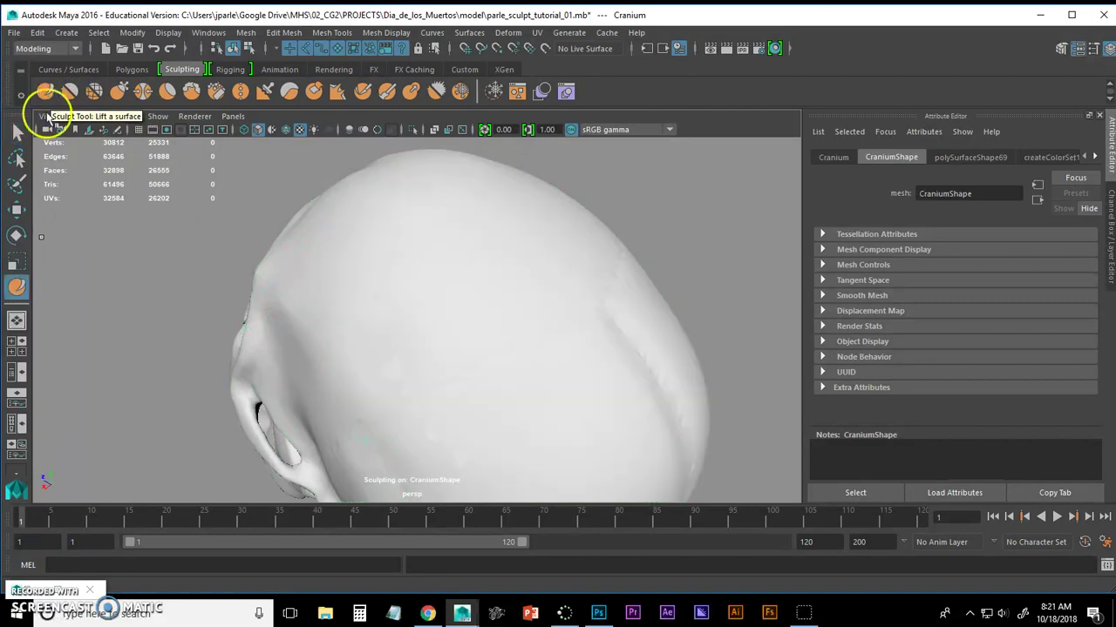
pyautogui.doubleClick(16, 290)
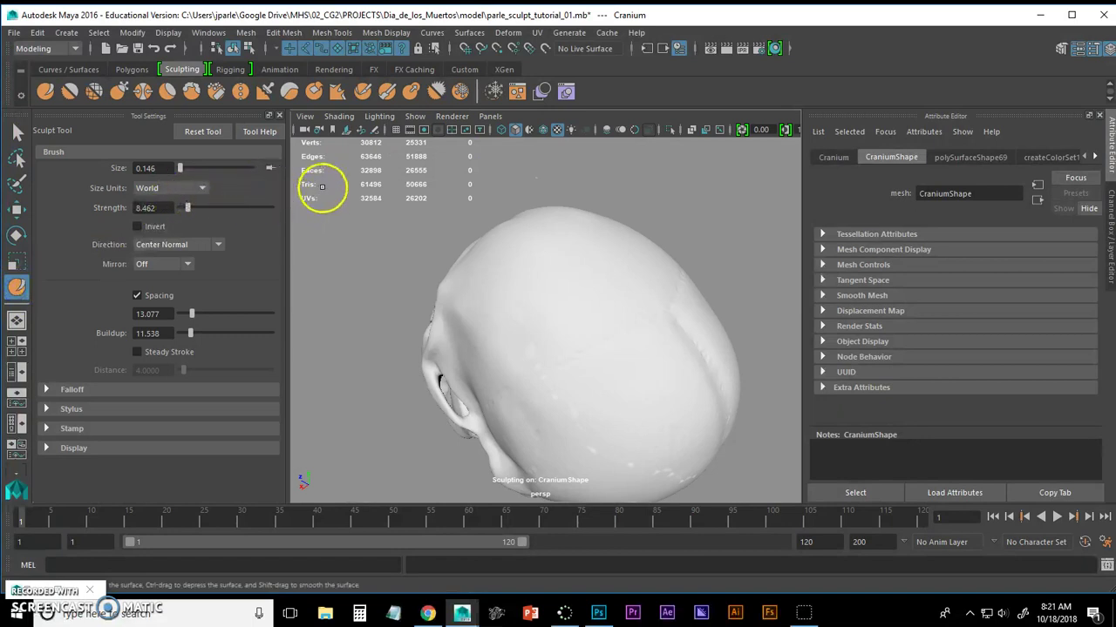
# Close in on the cranium, test a dab, and enlarge the brush Size to 0.231
pyautogui.keyDown('alt'); pyautogui.moveTo(366, 218); pyautogui.dragTo(543, 299); pyautogui.keyUp('alt')
pyautogui.keyDown('alt'); pyautogui.moveTo(543, 299); pyautogui.dragTo(579, 300, button='right'); pyautogui.keyUp('alt')
pyautogui.moveTo(579, 300)
pyautogui.keyDown('alt'); pyautogui.mouseDown()
pyautogui.moveTo(615, 299)
pyautogui.moveTo(576, 289)
pyautogui.mouseUp(); pyautogui.keyUp('alt')
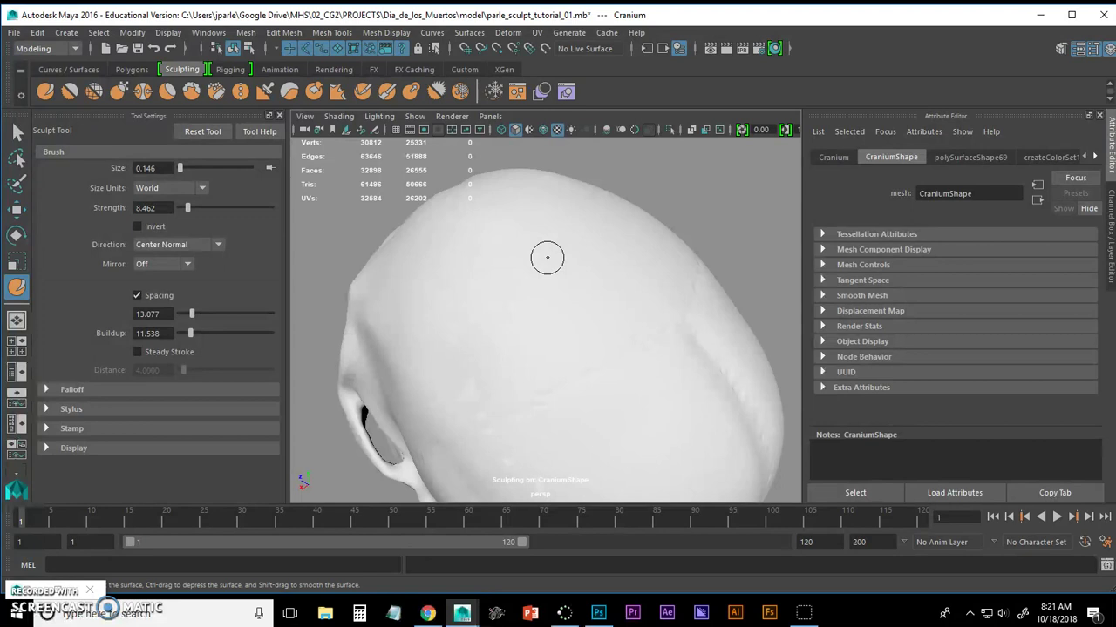
pyautogui.click(741, 197)
pyautogui.keyDown('alt'); pyautogui.moveTo(515, 286); pyautogui.dragTo(543, 287); pyautogui.keyUp('alt')
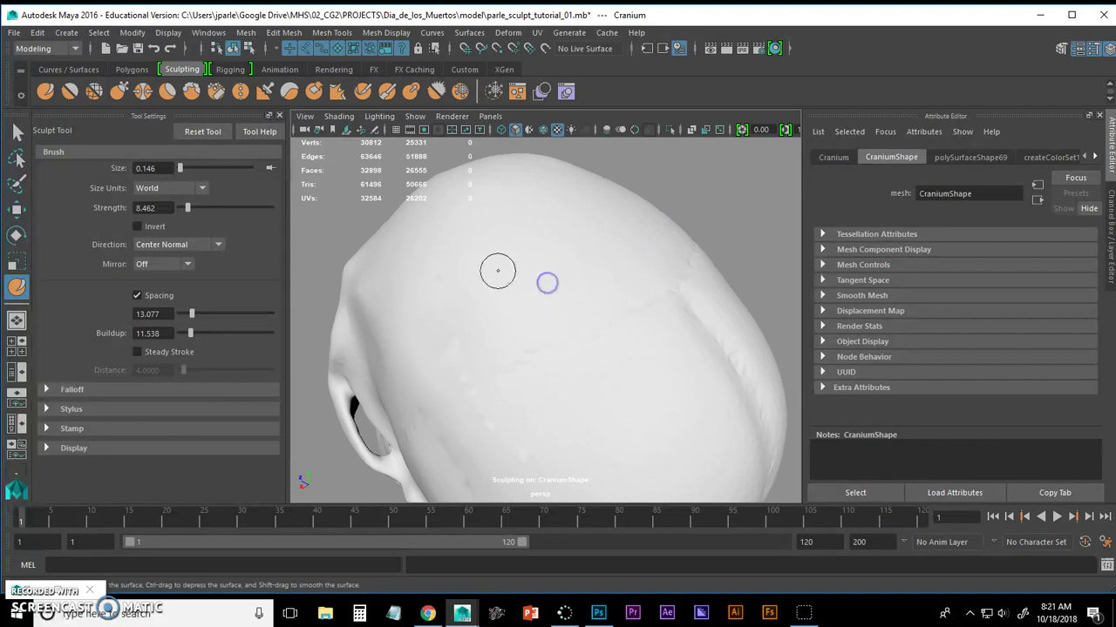
pyautogui.click(543, 304)
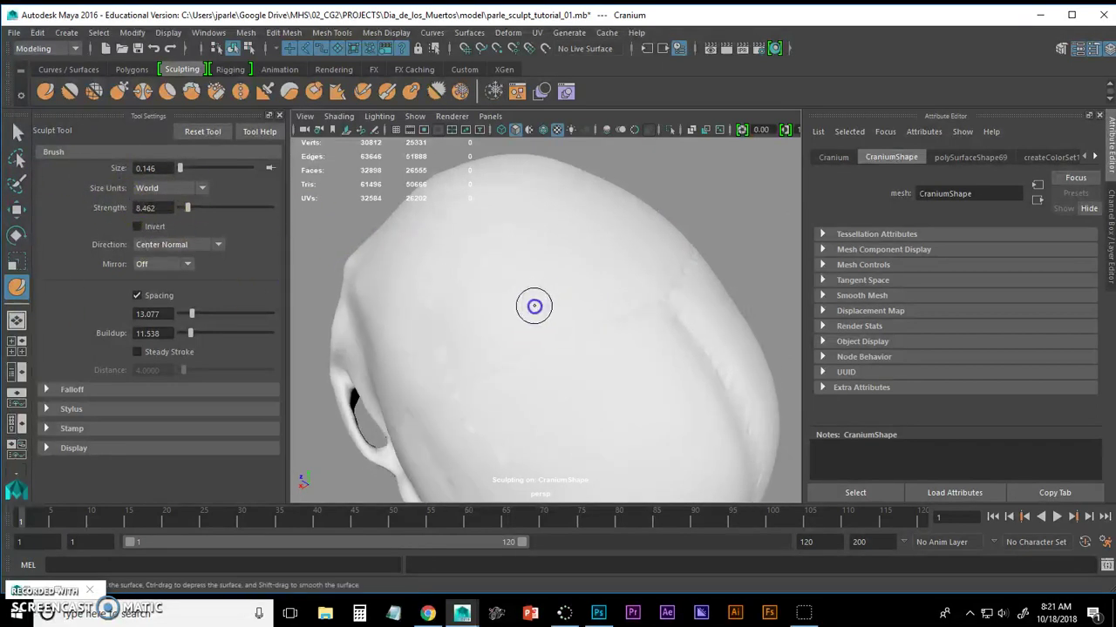
pyautogui.moveTo(534, 306)
pyautogui.mouseDown()
pyautogui.moveTo(653, 309)
pyautogui.moveTo(544, 323)
pyautogui.mouseUp()
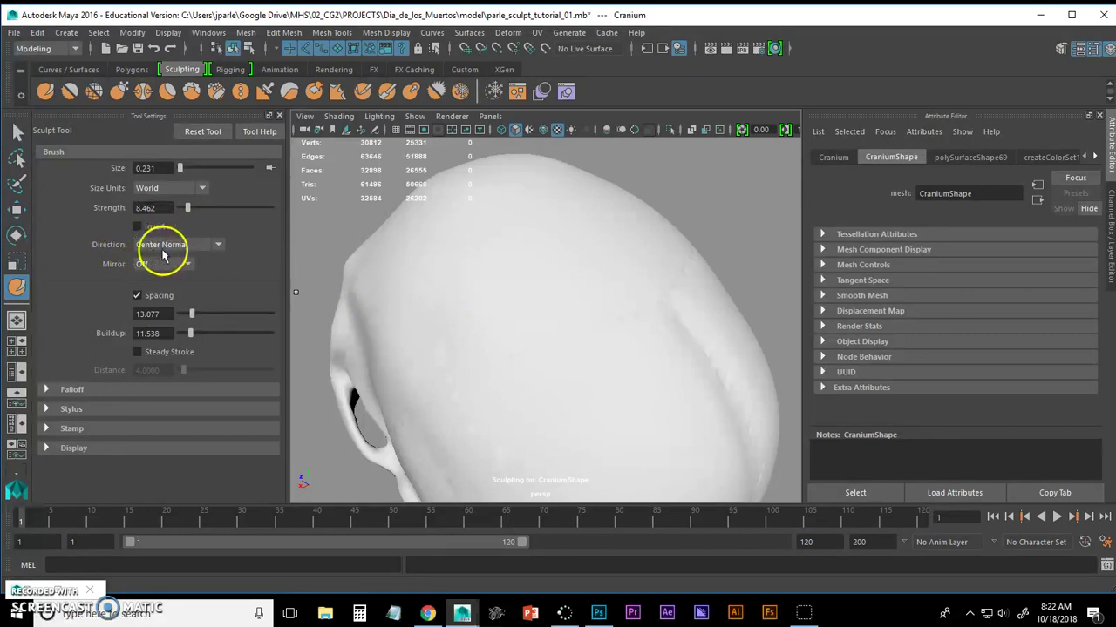
# Keep Center Normal direction and sculpt a curved stroke across the head top, Strength 13.077
pyautogui.click(218, 249)
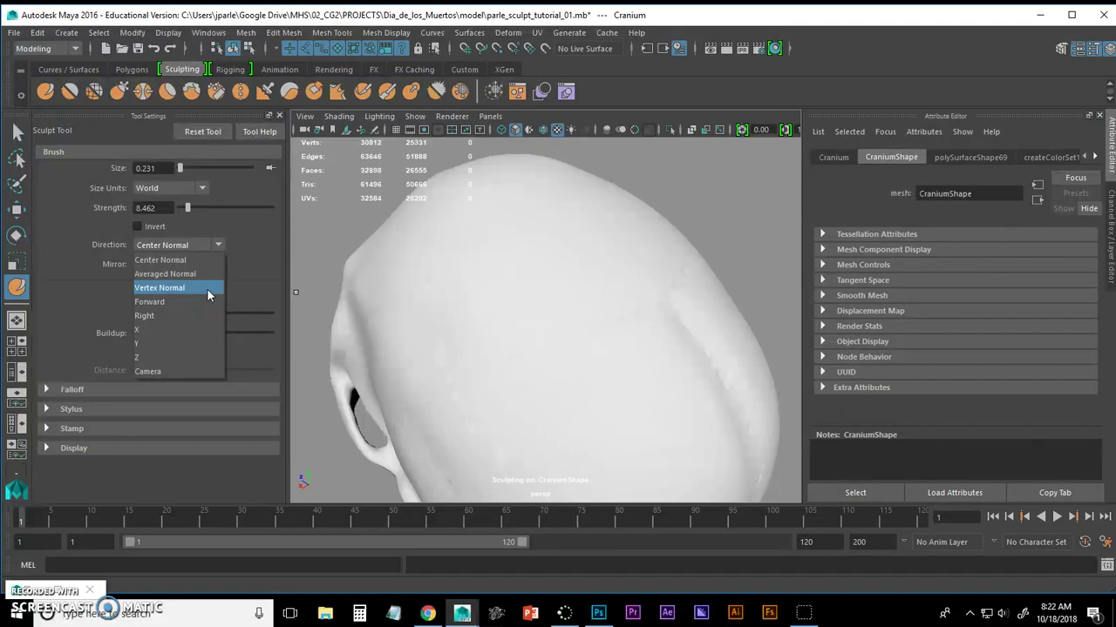
pyautogui.moveTo(206, 290); pyautogui.dragTo(214, 247)
pyautogui.keyDown('alt'); pyautogui.moveTo(473, 276); pyautogui.dragTo(499, 285); pyautogui.keyUp('alt')
pyautogui.moveTo(606, 399)
pyautogui.keyDown('alt'); pyautogui.mouseDown()
pyautogui.moveTo(653, 341)
pyautogui.moveTo(543, 329)
pyautogui.moveTo(715, 326)
pyautogui.moveTo(700, 339)
pyautogui.moveTo(662, 314)
pyautogui.mouseUp(); pyautogui.keyUp('alt')
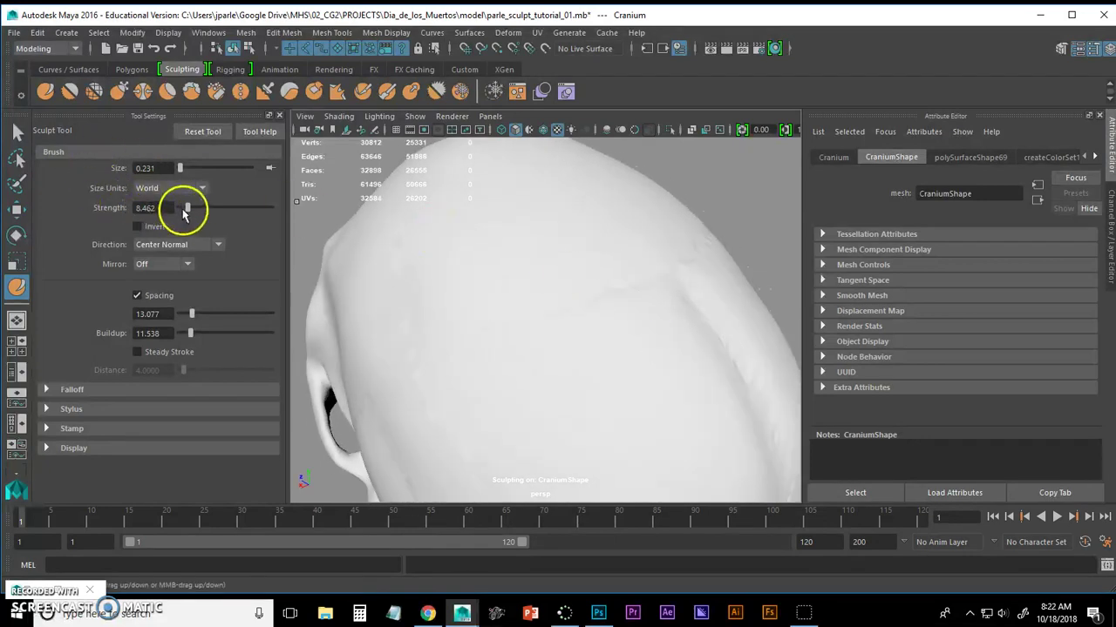
pyautogui.moveTo(497, 218)
pyautogui.mouseDown()
pyautogui.moveTo(517, 283)
pyautogui.moveTo(583, 328)
pyautogui.moveTo(510, 291)
pyautogui.moveTo(479, 232)
pyautogui.moveTo(480, 205)
pyautogui.moveTo(542, 321)
pyautogui.moveTo(575, 335)
pyautogui.moveTo(487, 275)
pyautogui.moveTo(468, 201)
pyautogui.moveTo(513, 283)
pyautogui.moveTo(570, 326)
pyautogui.moveTo(498, 266)
pyautogui.moveTo(481, 202)
pyautogui.moveTo(522, 294)
pyautogui.moveTo(563, 325)
pyautogui.moveTo(495, 264)
pyautogui.moveTo(471, 212)
pyautogui.moveTo(574, 314)
pyautogui.moveTo(497, 249)
pyautogui.moveTo(483, 206)
pyautogui.moveTo(577, 326)
pyautogui.moveTo(489, 224)
pyautogui.moveTo(505, 255)
pyautogui.moveTo(575, 289)
pyautogui.moveTo(568, 305)
pyautogui.moveTo(616, 309)
pyautogui.moveTo(621, 283)
pyautogui.moveTo(593, 278)
pyautogui.moveTo(553, 299)
pyautogui.mouseUp()
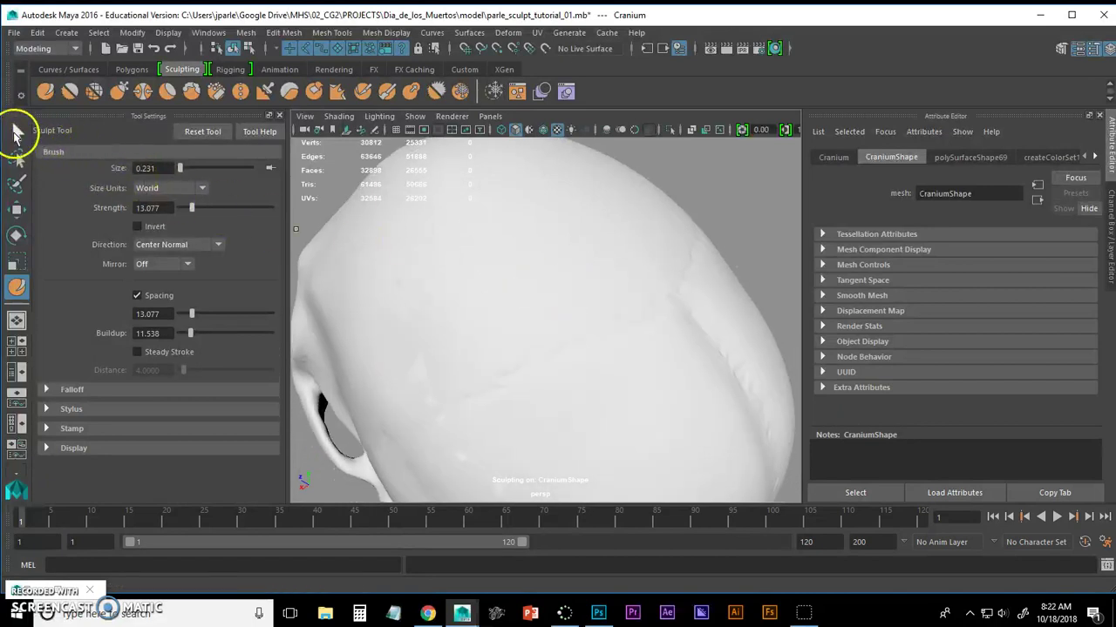
# Sculpt a raised curved ridge along one spider leg, using the texture as a guide
pyautogui.click(17, 133)
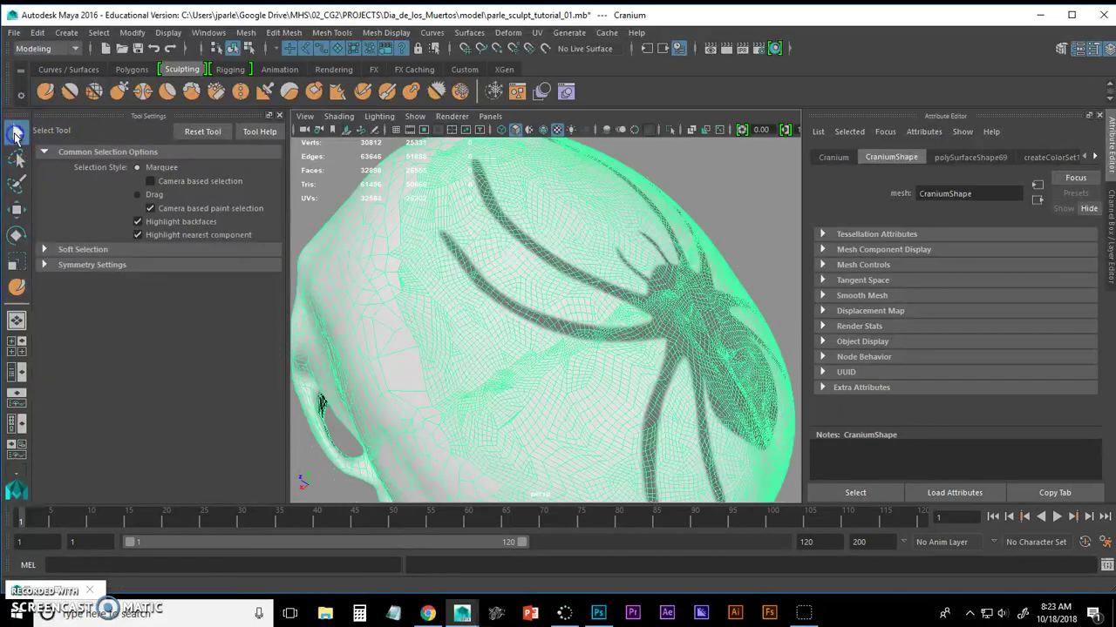
pyautogui.keyDown('alt'); pyautogui.moveTo(424, 273); pyautogui.dragTo(479, 278); pyautogui.keyUp('alt')
pyautogui.keyDown('alt'); pyautogui.moveTo(479, 277); pyautogui.dragTo(529, 293, button='right'); pyautogui.keyUp('alt')
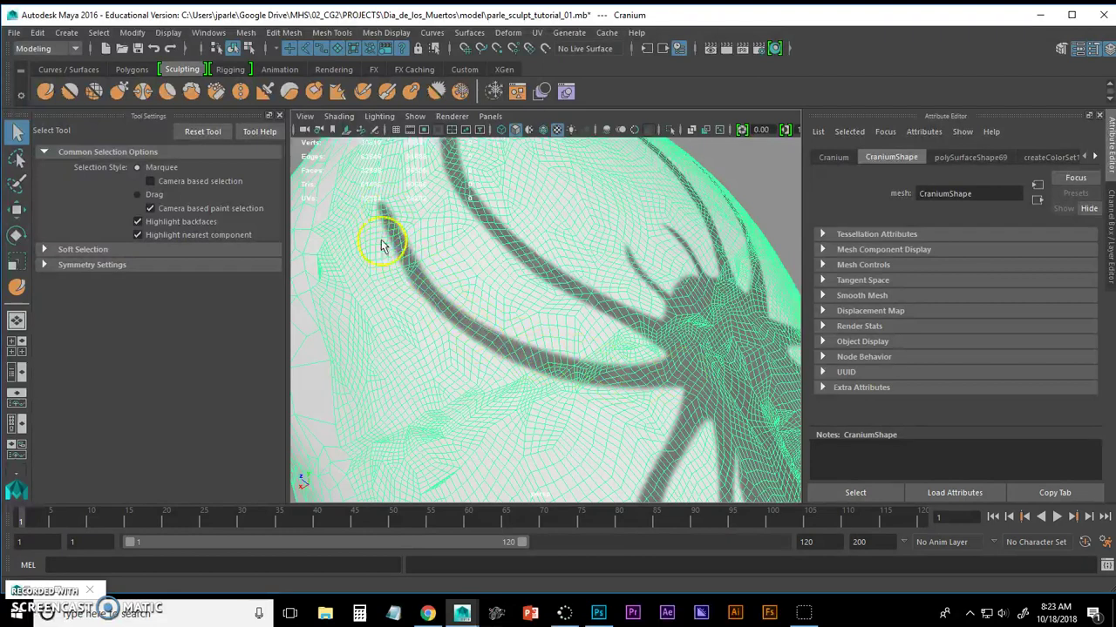
pyautogui.click(17, 288)
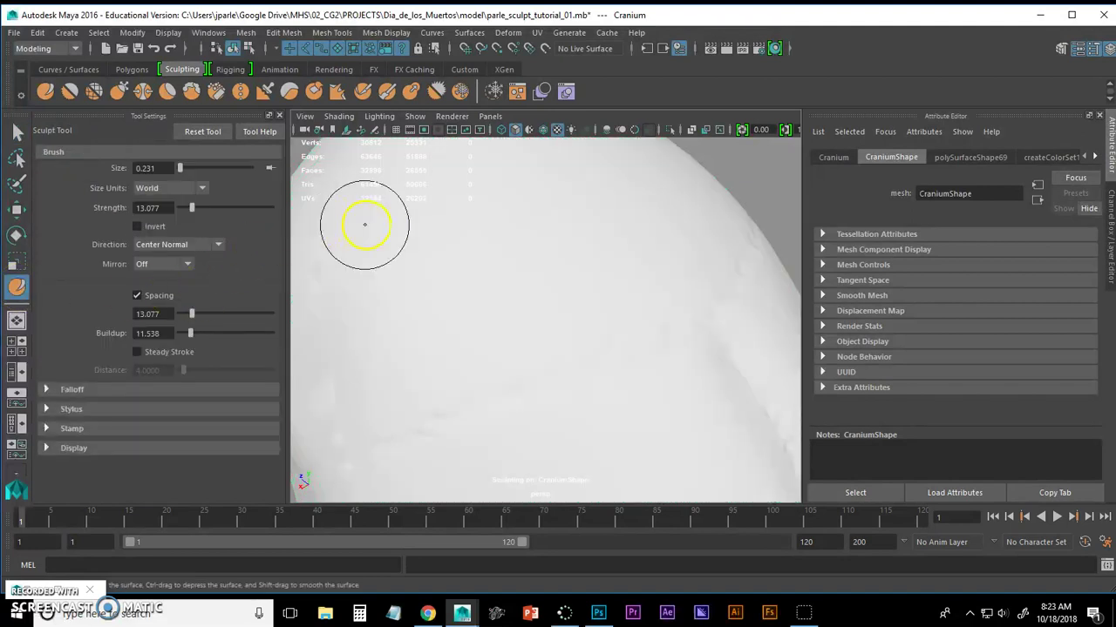
pyautogui.moveTo(424, 274)
pyautogui.mouseDown()
pyautogui.moveTo(492, 322)
pyautogui.moveTo(544, 339)
pyautogui.moveTo(693, 359)
pyautogui.moveTo(627, 338)
pyautogui.mouseUp()
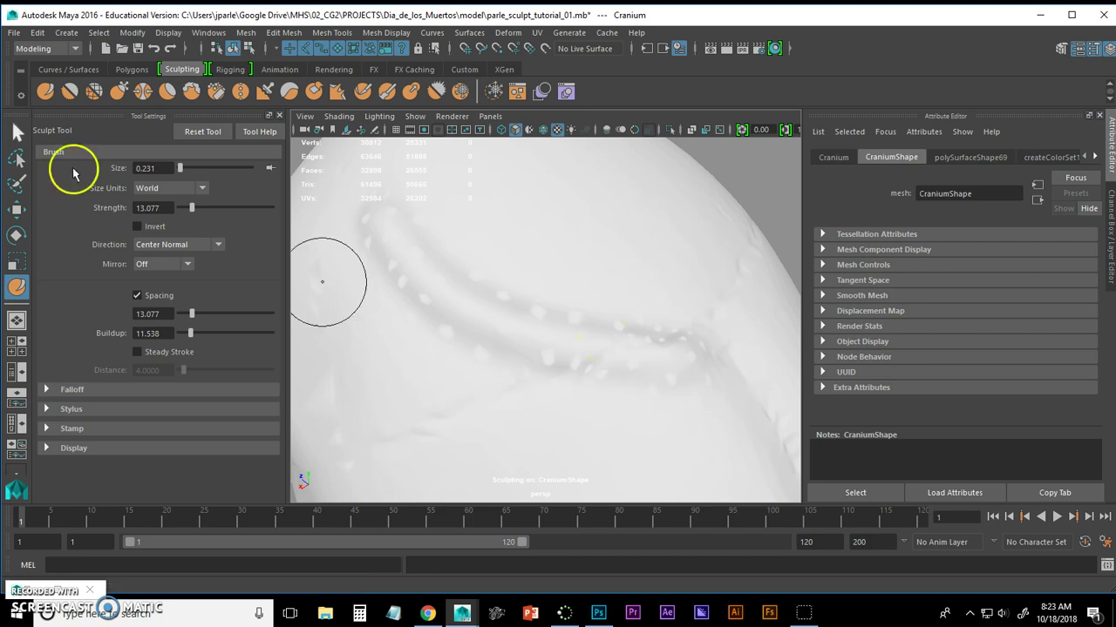
pyautogui.click(16, 137)
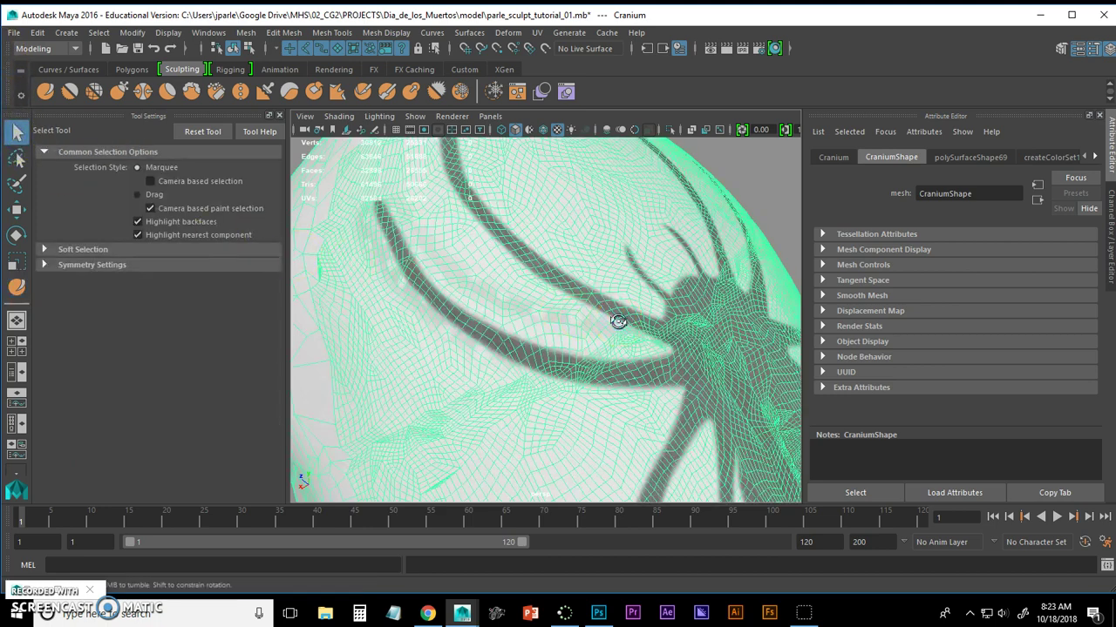
pyautogui.keyDown('alt'); pyautogui.moveTo(618, 319); pyautogui.dragTo(643, 314); pyautogui.keyUp('alt')
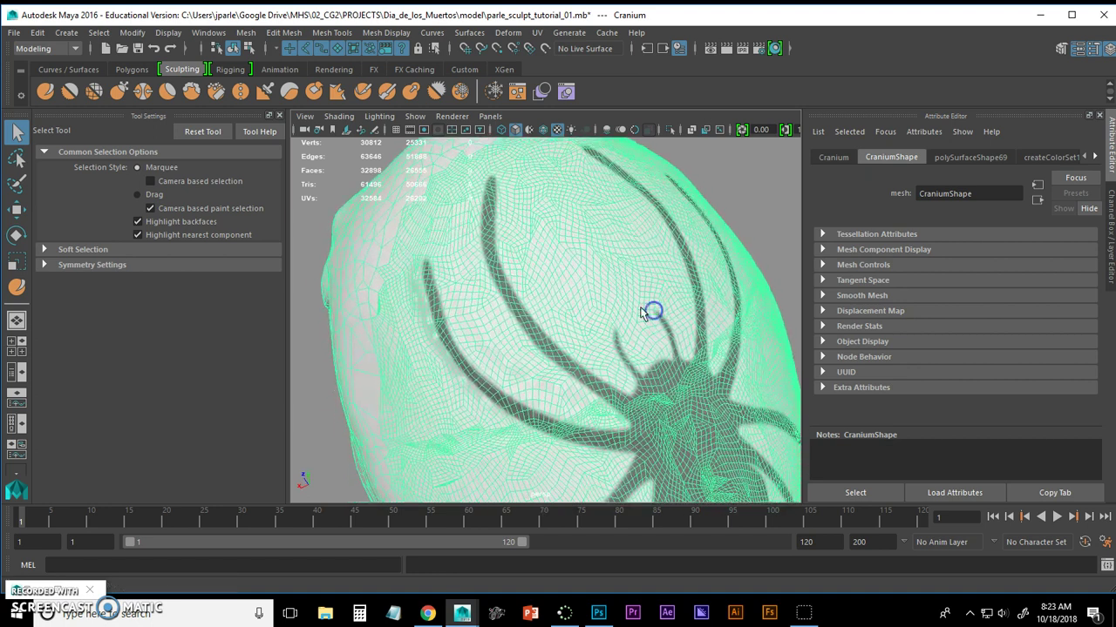
# Build up the first leg ridge and extend it down-left across the cranium
pyautogui.click(17, 286)
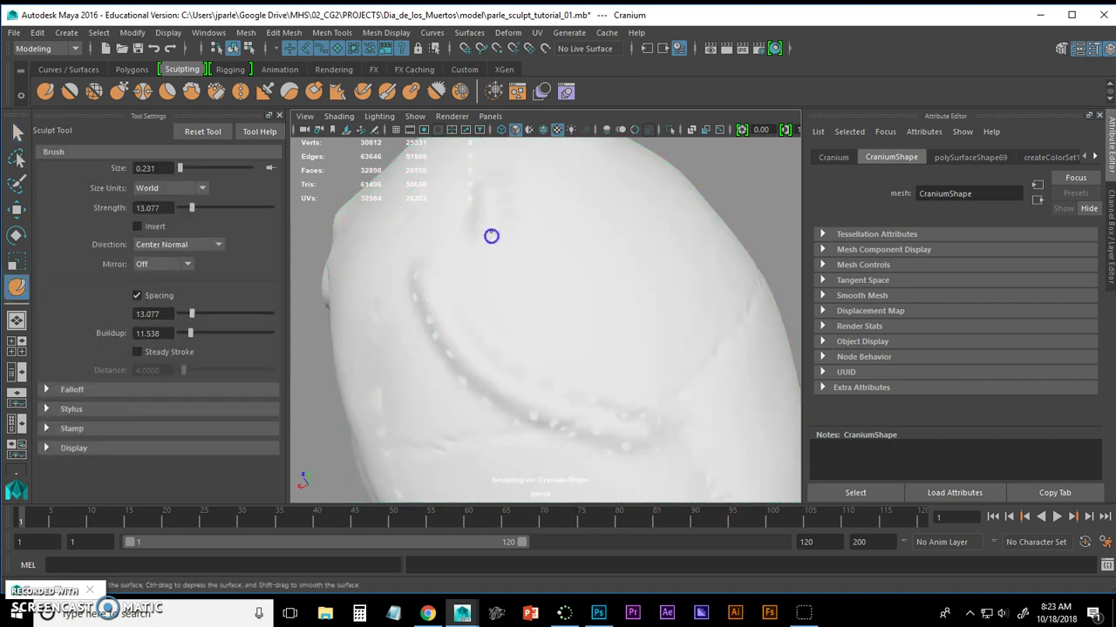
pyautogui.moveTo(516, 302)
pyautogui.mouseDown()
pyautogui.moveTo(539, 327)
pyautogui.moveTo(655, 391)
pyautogui.moveTo(683, 311)
pyautogui.moveTo(586, 298)
pyautogui.moveTo(680, 304)
pyautogui.mouseUp()
pyautogui.click(76, 218)
pyautogui.click(16, 131)
pyautogui.keyDown('alt'); pyautogui.moveTo(530, 270); pyautogui.dragTo(649, 216); pyautogui.keyUp('alt')
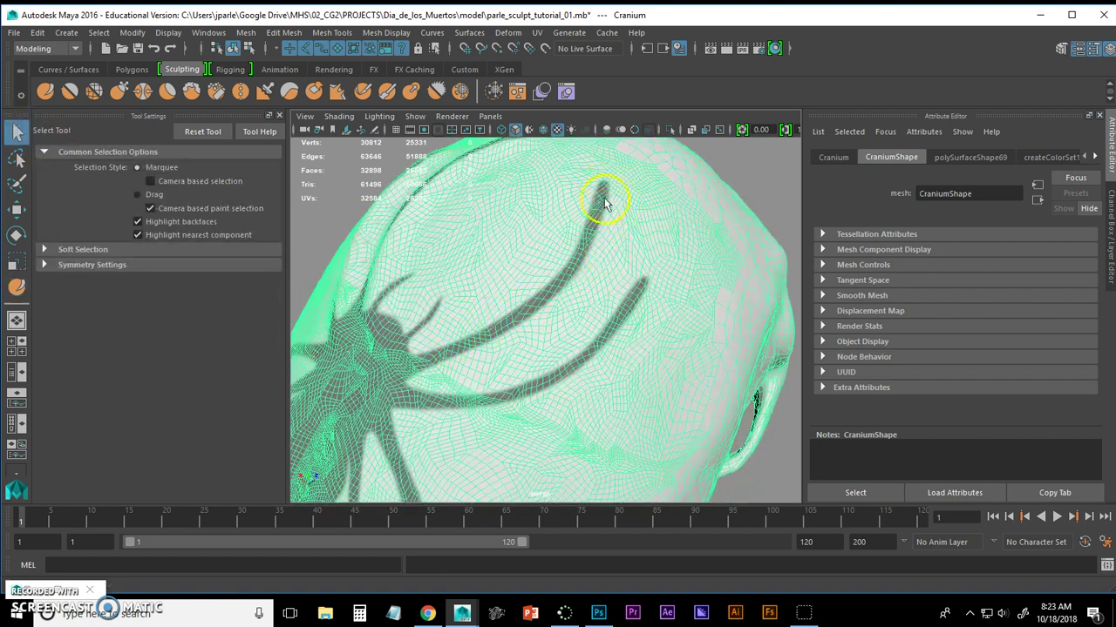
pyautogui.click(17, 287)
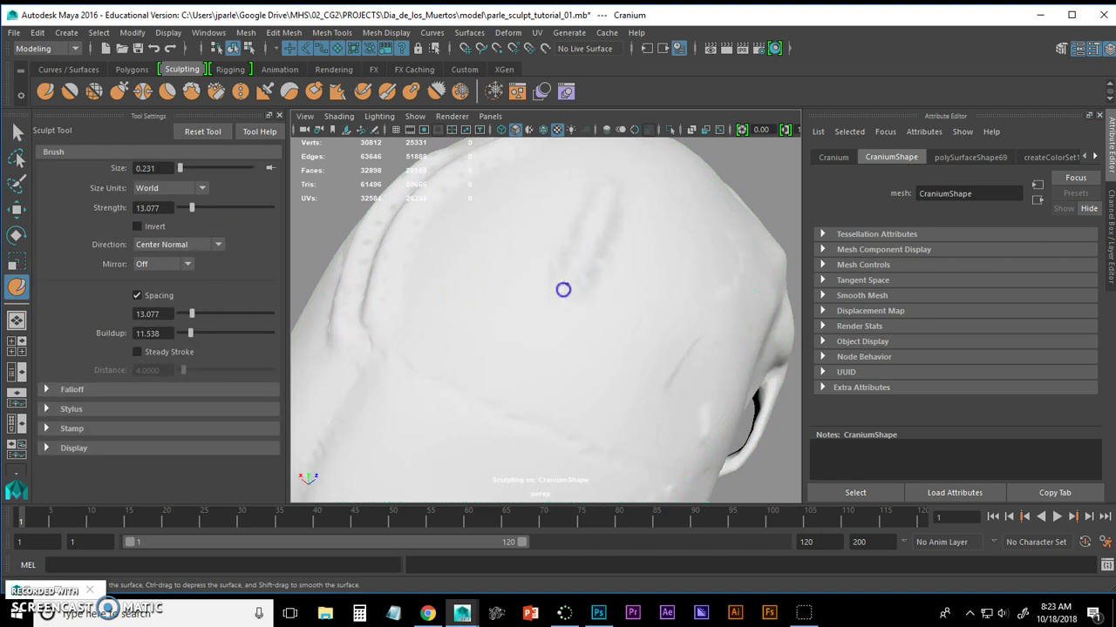
pyautogui.moveTo(560, 294)
pyautogui.mouseDown()
pyautogui.moveTo(532, 325)
pyautogui.moveTo(451, 370)
pyautogui.mouseUp()
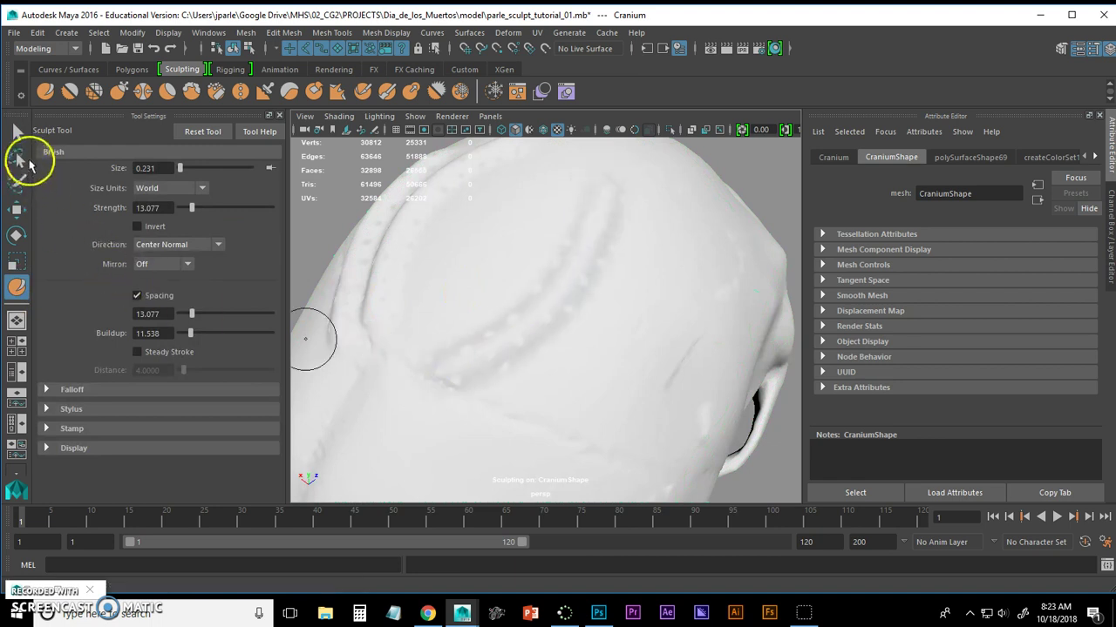
# Sculpt another curved spider leg ridge across the skull
pyautogui.click(17, 131)
pyautogui.moveTo(523, 296)
pyautogui.keyDown('alt'); pyautogui.mouseDown()
pyautogui.moveTo(557, 240)
pyautogui.moveTo(497, 279)
pyautogui.mouseUp(); pyautogui.keyUp('alt')
pyautogui.click(17, 286)
pyautogui.moveTo(668, 235)
pyautogui.mouseDown()
pyautogui.moveTo(651, 277)
pyautogui.moveTo(593, 338)
pyautogui.moveTo(530, 366)
pyautogui.moveTo(448, 379)
pyautogui.mouseUp()
pyautogui.keyDown('alt'); pyautogui.moveTo(563, 358); pyautogui.dragTo(657, 334); pyautogui.keyUp('alt')
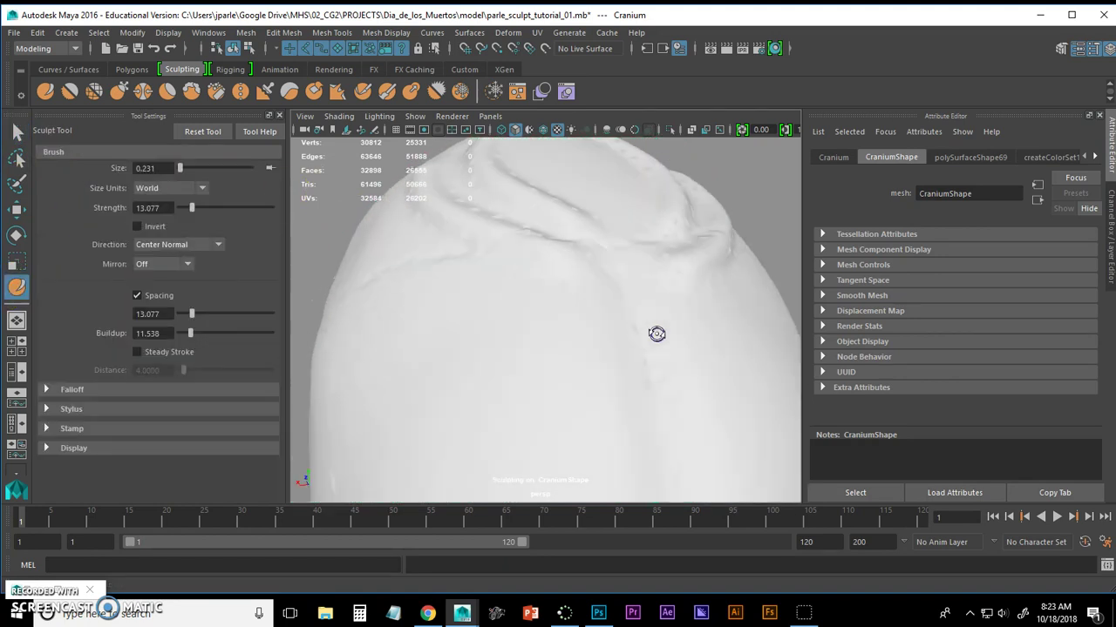
pyautogui.moveTo(690, 299)
pyautogui.keyDown('alt'); pyautogui.mouseDown()
pyautogui.moveTo(583, 319)
pyautogui.moveTo(600, 276)
pyautogui.moveTo(548, 249)
pyautogui.moveTo(535, 224)
pyautogui.moveTo(544, 237)
pyautogui.moveTo(510, 236)
pyautogui.mouseUp(); pyautogui.keyUp('alt')
# Sculpt a raised leg line on the cranium top, undoing a misplaced leg stroke
pyautogui.press('q')
pyautogui.scroll(-2, 512, 246)
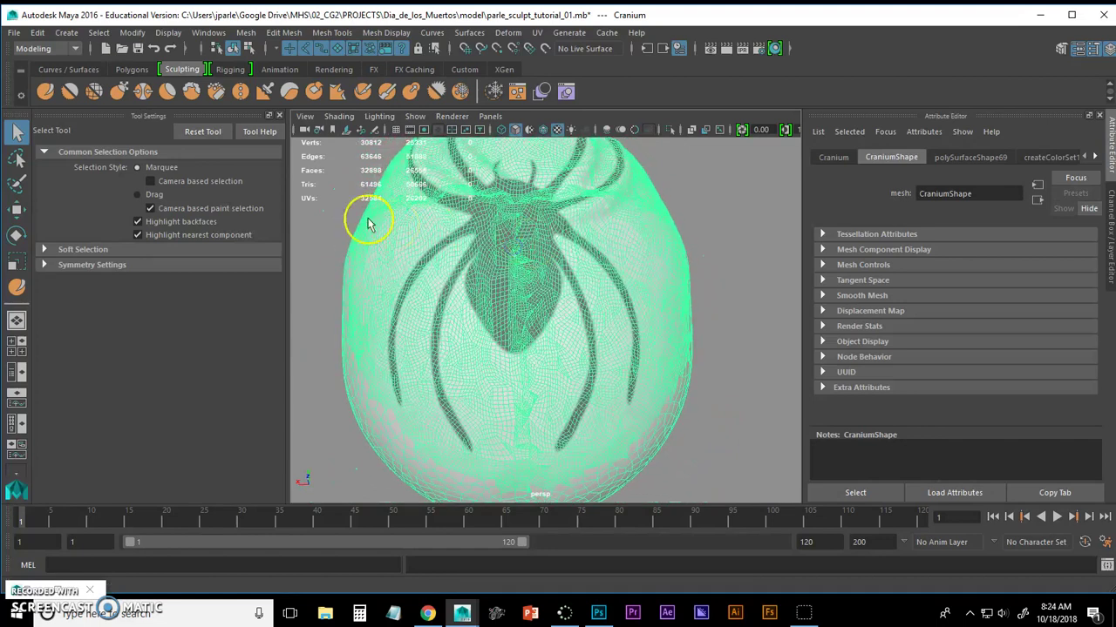
pyautogui.click(17, 287)
pyautogui.moveTo(475, 232); pyautogui.dragTo(445, 252)
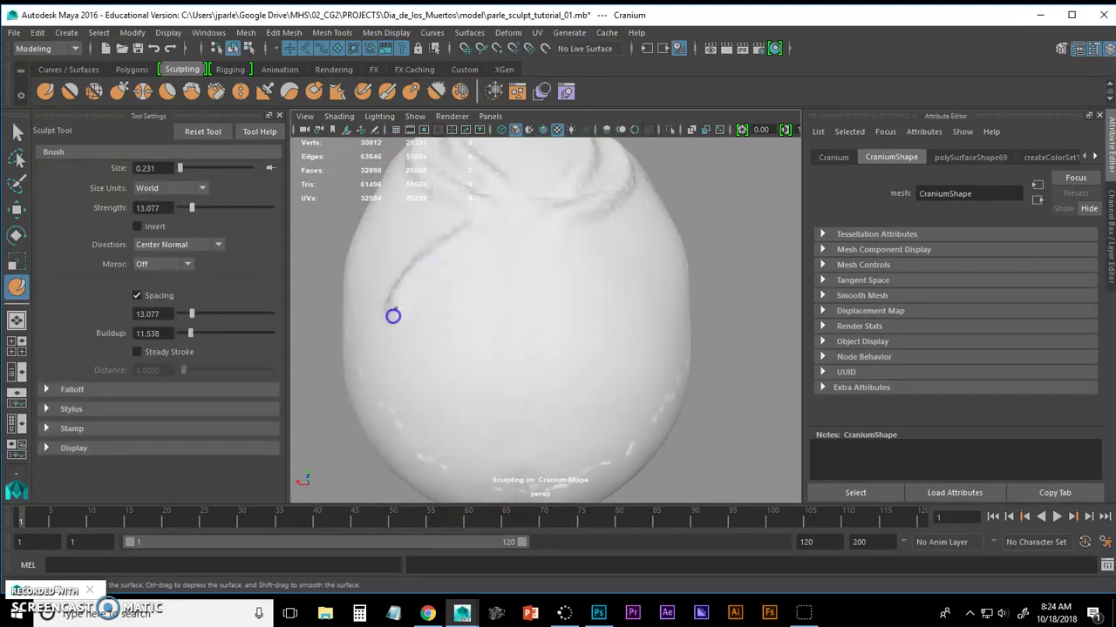
pyautogui.click(19, 133)
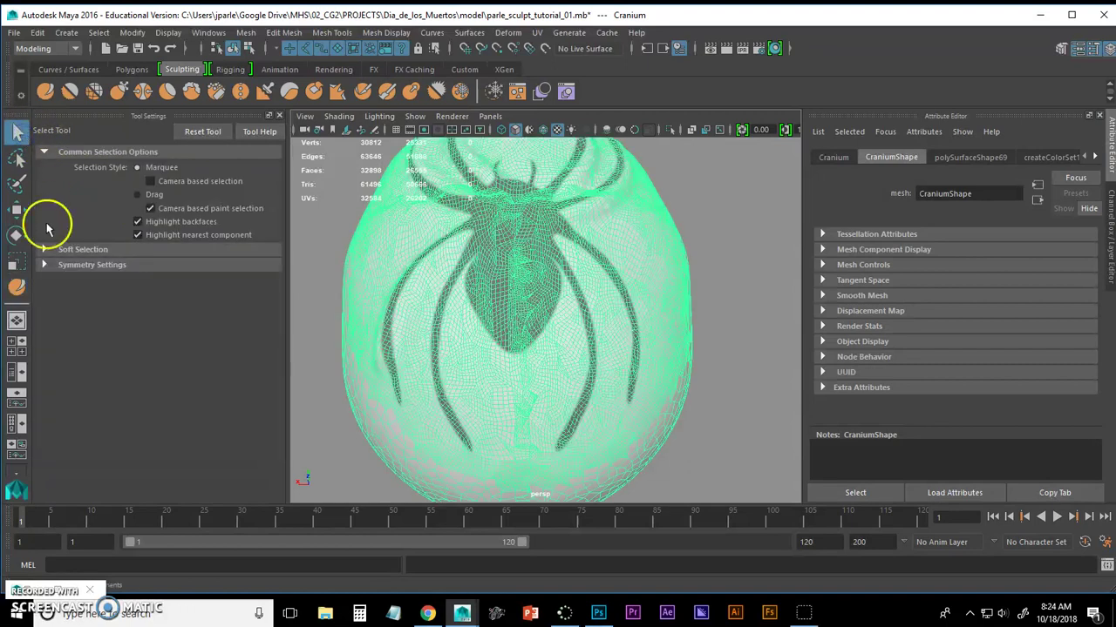
pyautogui.click(16, 287)
pyautogui.moveTo(475, 252)
pyautogui.mouseDown()
pyautogui.moveTo(436, 376)
pyautogui.moveTo(446, 428)
pyautogui.mouseUp()
pyautogui.hotkey('ctrl', 'z')
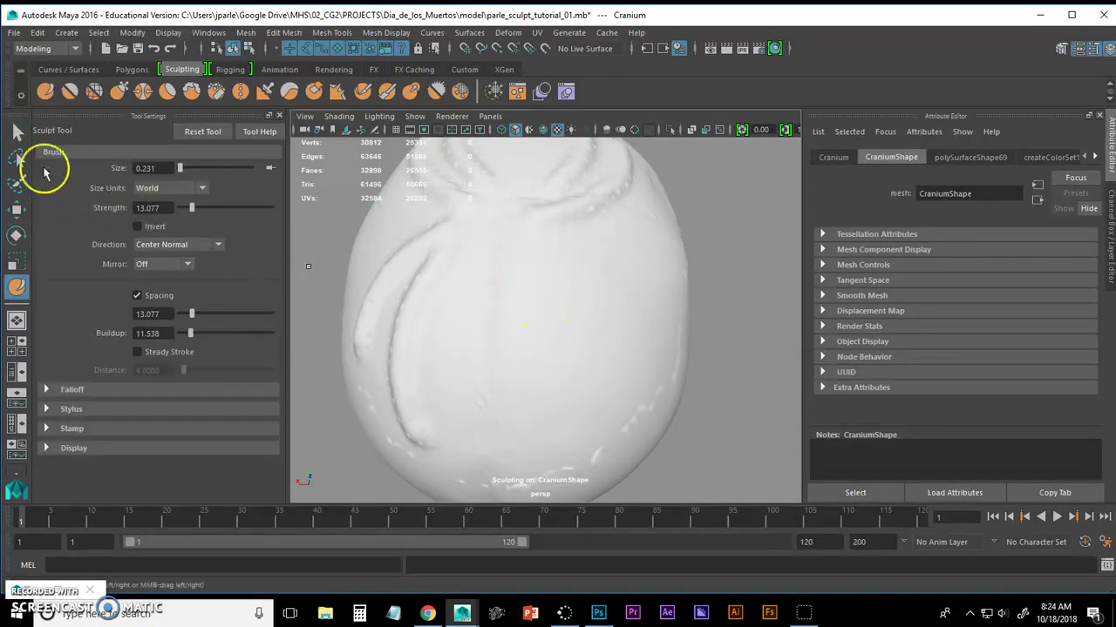
# Sculpt another curved leg following the spider reference on the cranium
pyautogui.click(17, 133)
pyautogui.click(25, 288)
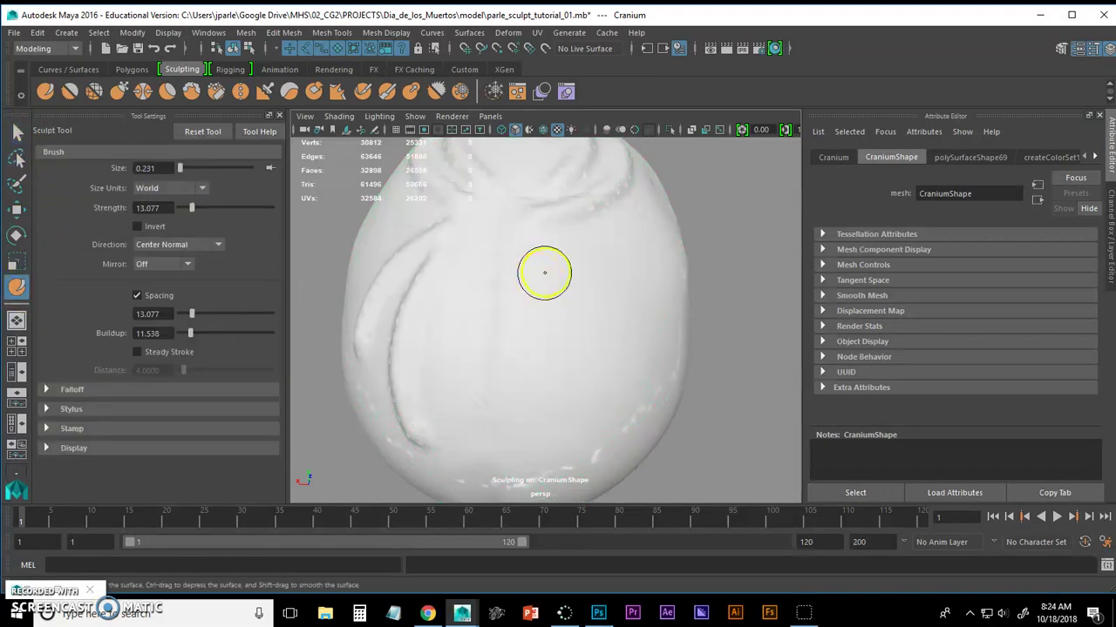
pyautogui.moveTo(528, 253)
pyautogui.mouseDown()
pyautogui.moveTo(552, 339)
pyautogui.moveTo(525, 424)
pyautogui.mouseUp()
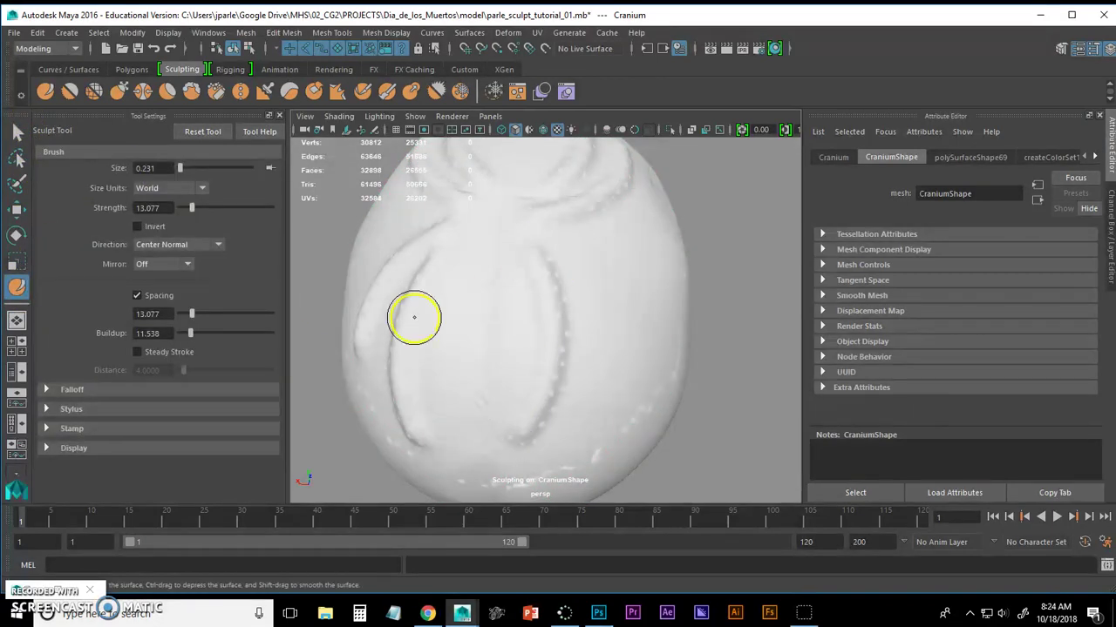
pyautogui.click(17, 132)
pyautogui.click(15, 288)
# Sculpt one more spider leg and compare it against the spider reference
pyautogui.moveTo(602, 306)
pyautogui.mouseDown()
pyautogui.moveTo(603, 387)
pyautogui.moveTo(622, 361)
pyautogui.moveTo(600, 366)
pyautogui.moveTo(601, 353)
pyautogui.mouseUp()
pyautogui.click(18, 131)
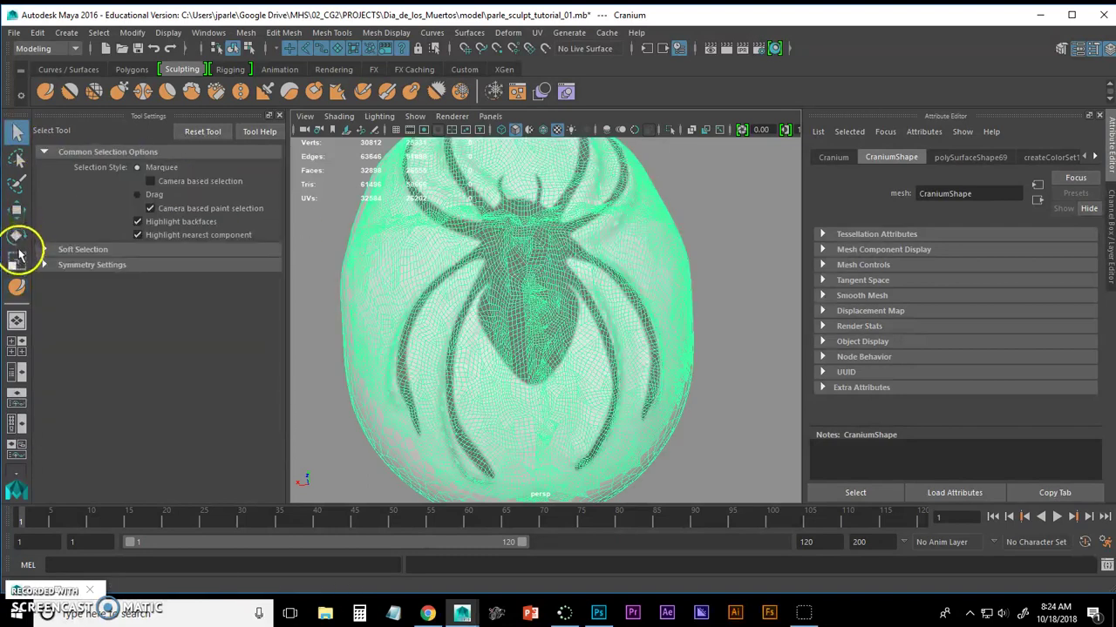
pyautogui.click(17, 288)
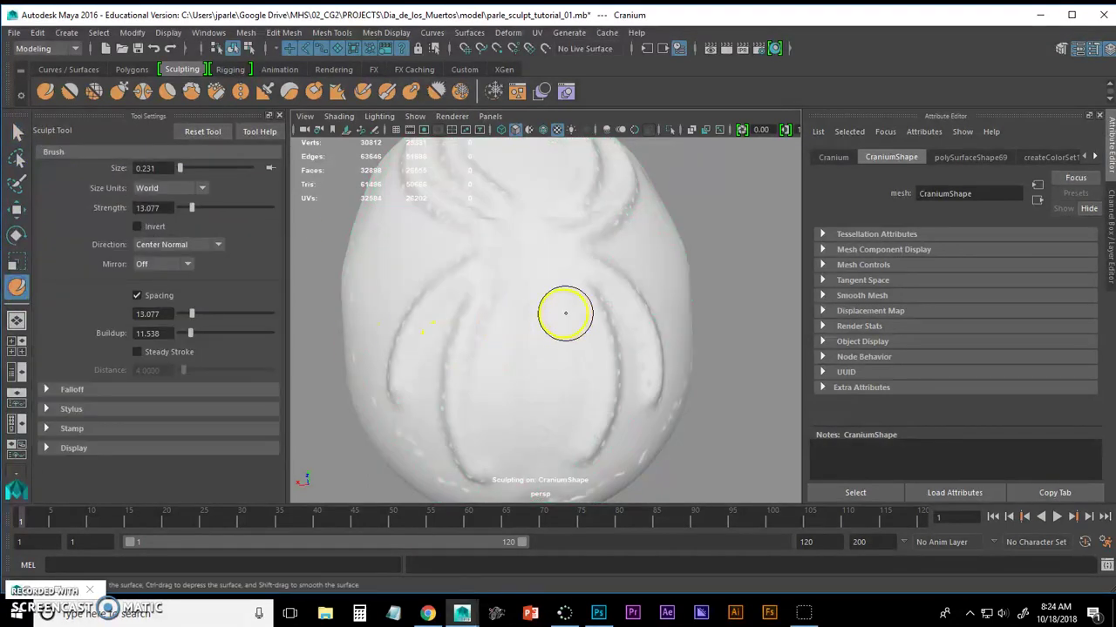
# Carve a spiral ring around the spider's abdomen, reshaping its inner ring
pyautogui.moveTo(494, 354)
pyautogui.mouseDown()
pyautogui.moveTo(516, 374)
pyautogui.moveTo(560, 366)
pyautogui.moveTo(560, 316)
pyautogui.moveTo(533, 314)
pyautogui.moveTo(525, 342)
pyautogui.moveTo(548, 317)
pyautogui.moveTo(517, 312)
pyautogui.moveTo(516, 345)
pyautogui.moveTo(558, 336)
pyautogui.moveTo(560, 296)
pyautogui.moveTo(531, 286)
pyautogui.moveTo(499, 297)
pyautogui.moveTo(498, 348)
pyautogui.moveTo(544, 355)
pyautogui.moveTo(567, 330)
pyautogui.mouseUp()
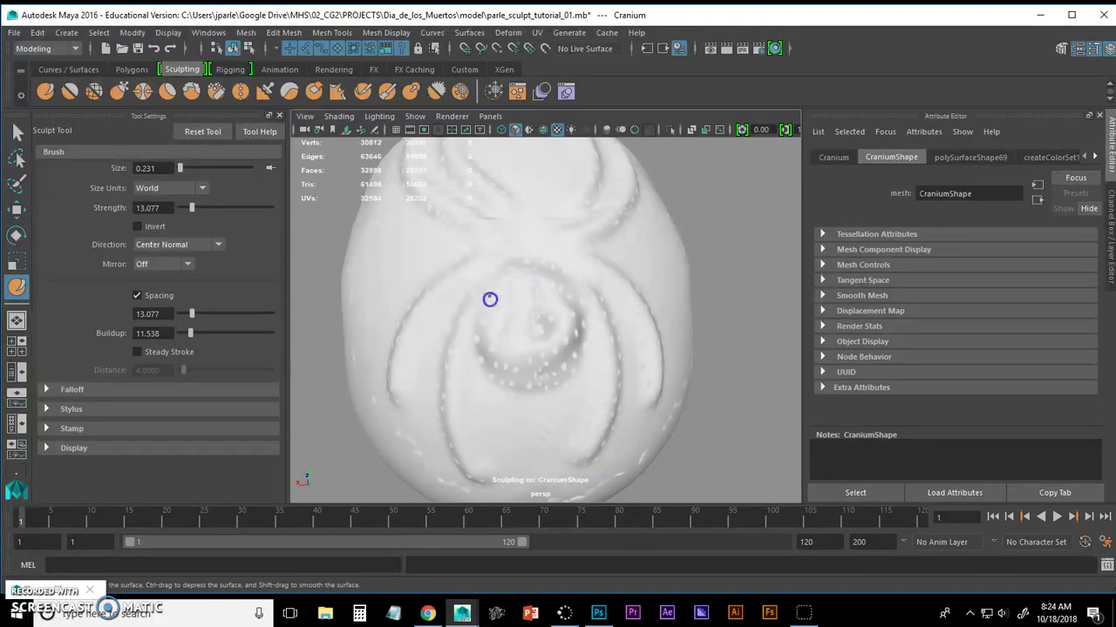
pyautogui.moveTo(489, 306)
pyautogui.mouseDown()
pyautogui.moveTo(516, 334)
pyautogui.moveTo(551, 304)
pyautogui.mouseUp()
pyautogui.moveTo(537, 357)
pyautogui.mouseDown()
pyautogui.moveTo(569, 360)
pyautogui.moveTo(578, 324)
pyautogui.moveTo(565, 295)
pyautogui.moveTo(531, 320)
pyautogui.moveTo(581, 273)
pyautogui.mouseUp()
pyautogui.keyDown('alt'); pyautogui.moveTo(581, 273); pyautogui.dragTo(616, 259, button='right'); pyautogui.keyUp('alt')
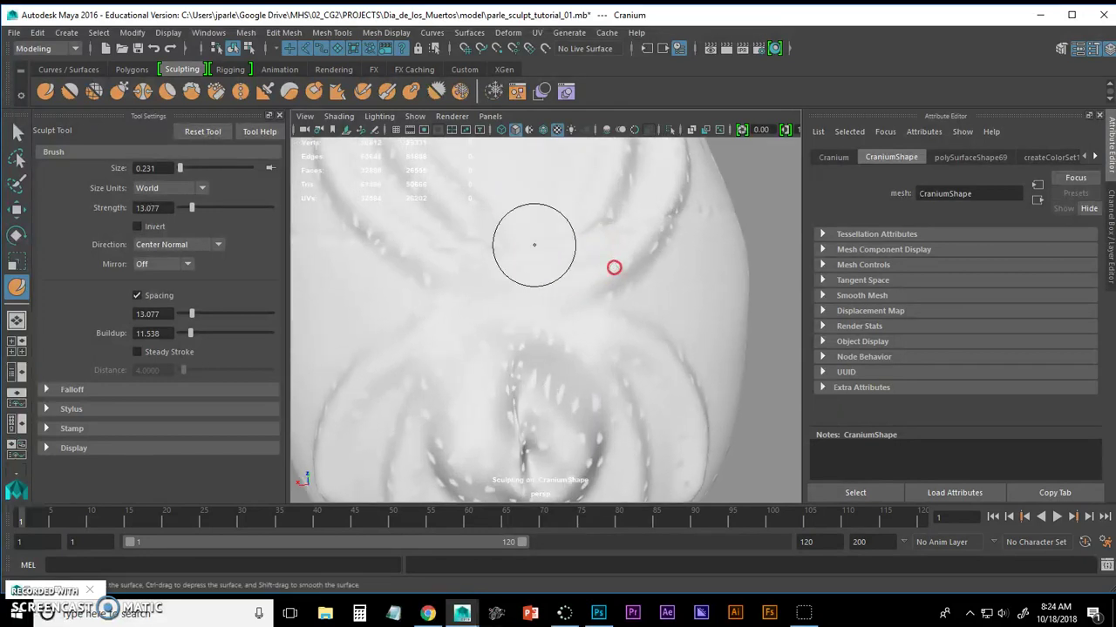
pyautogui.keyDown('alt'); pyautogui.moveTo(594, 219); pyautogui.dragTo(424, 294); pyautogui.keyUp('alt')
pyautogui.click(17, 131)
pyautogui.click(16, 281)
pyautogui.moveTo(449, 299)
pyautogui.keyDown('shift'); pyautogui.mouseDown()
pyautogui.moveTo(408, 319)
pyautogui.moveTo(433, 349)
pyautogui.moveTo(423, 386)
pyautogui.moveTo(426, 269)
pyautogui.moveTo(479, 269)
pyautogui.moveTo(450, 238)
pyautogui.moveTo(548, 249)
pyautogui.moveTo(510, 244)
pyautogui.moveTo(563, 264)
pyautogui.mouseUp(); pyautogui.keyUp('shift')
# Smooth and relax the creased abdomen ring and leg ends on the cranium top
pyautogui.click(16, 133)
pyautogui.keyDown('alt'); pyautogui.moveTo(356, 212); pyautogui.dragTo(534, 294); pyautogui.keyUp('alt')
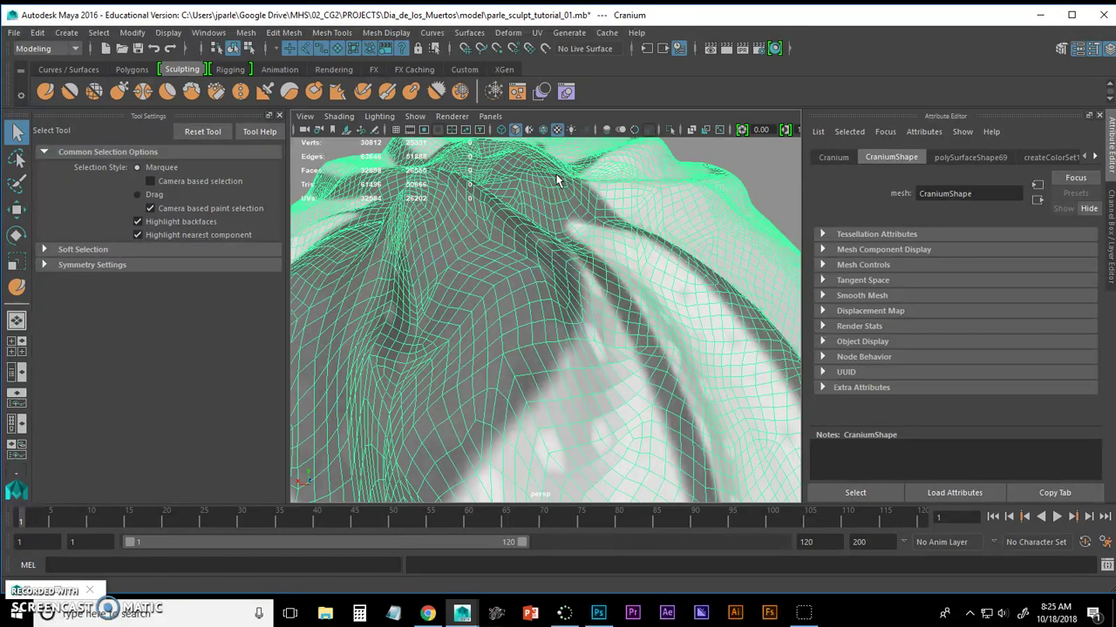
pyautogui.moveTo(448, 194)
pyautogui.keyDown('alt'); pyautogui.mouseDown()
pyautogui.moveTo(608, 211)
pyautogui.moveTo(505, 236)
pyautogui.mouseUp(); pyautogui.keyUp('alt')
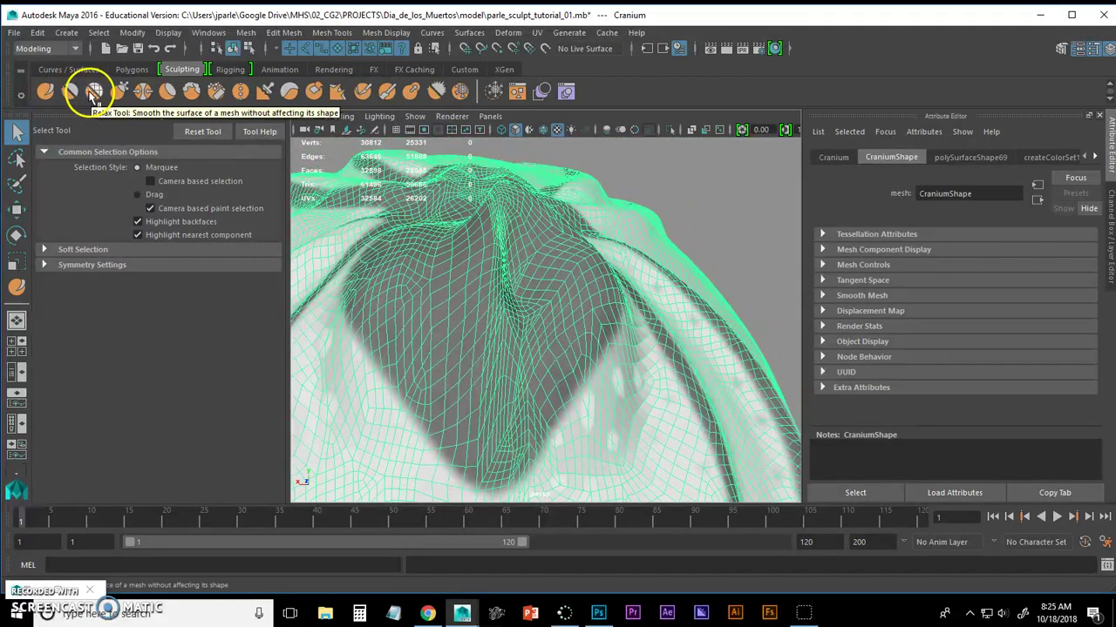
pyautogui.click(70, 92)
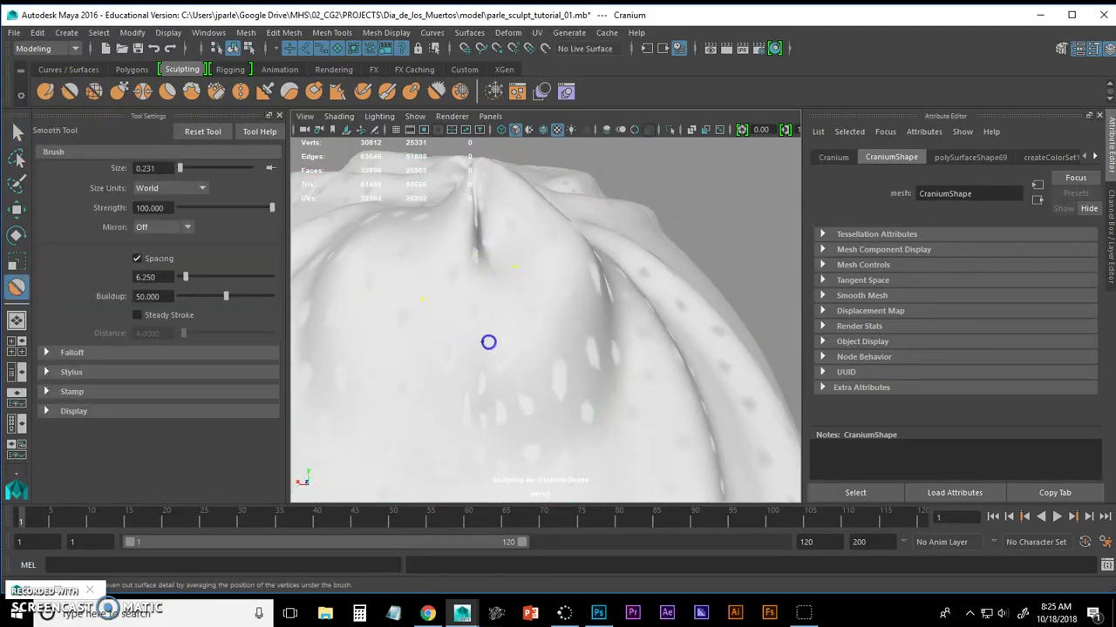
pyautogui.keyDown('alt'); pyautogui.moveTo(476, 267); pyautogui.dragTo(508, 278); pyautogui.keyUp('alt')
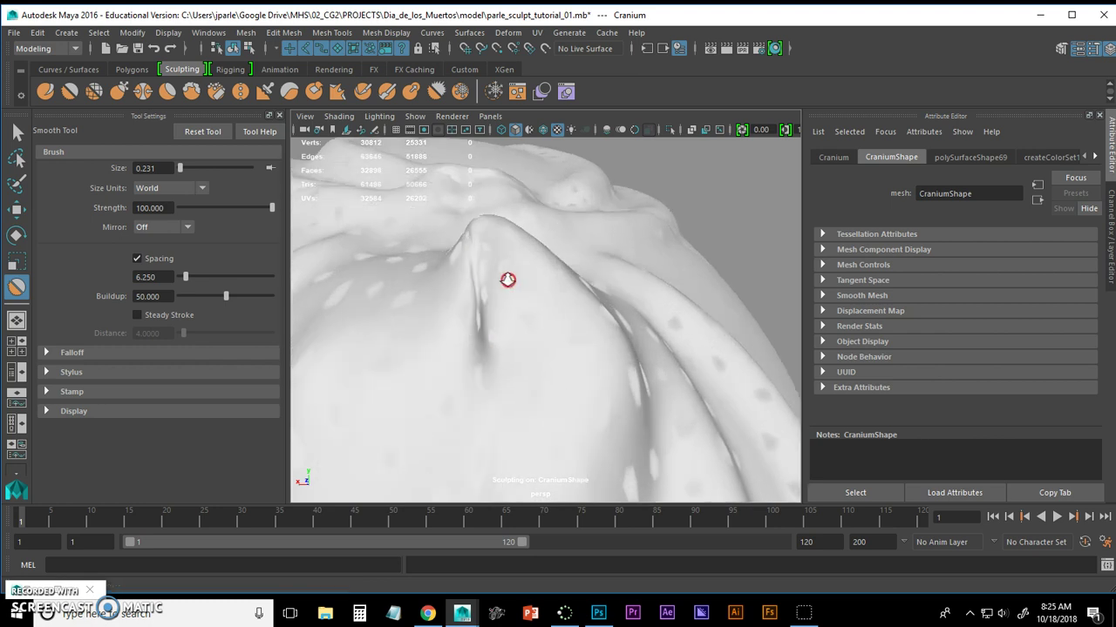
pyautogui.click(94, 90)
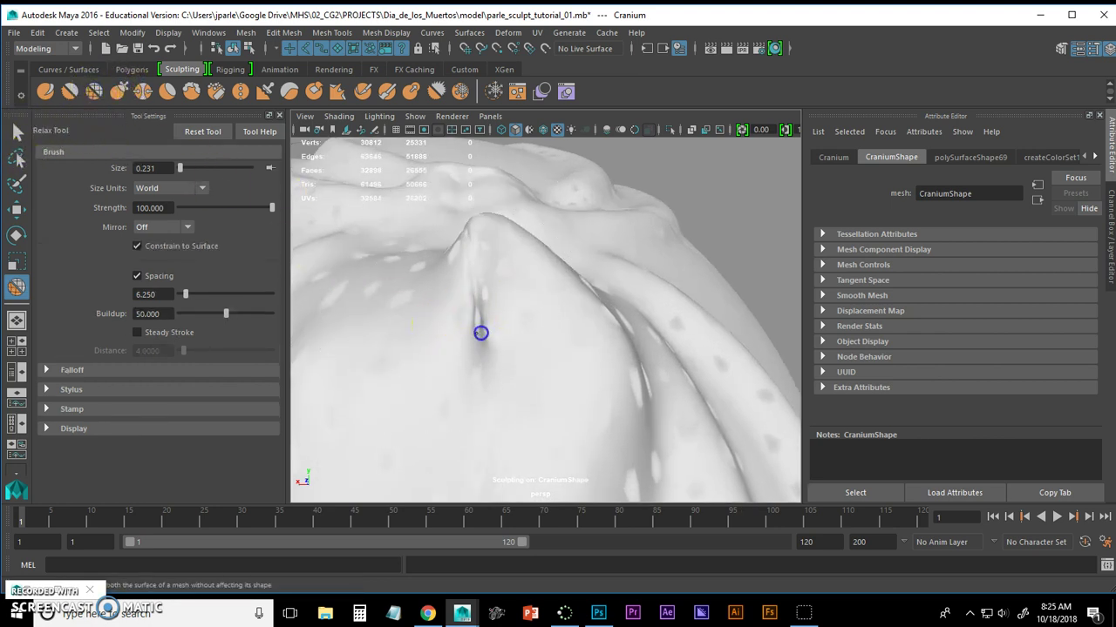
pyautogui.keyDown('alt'); pyautogui.moveTo(491, 339); pyautogui.dragTo(581, 277); pyautogui.keyUp('alt')
pyautogui.click(70, 91)
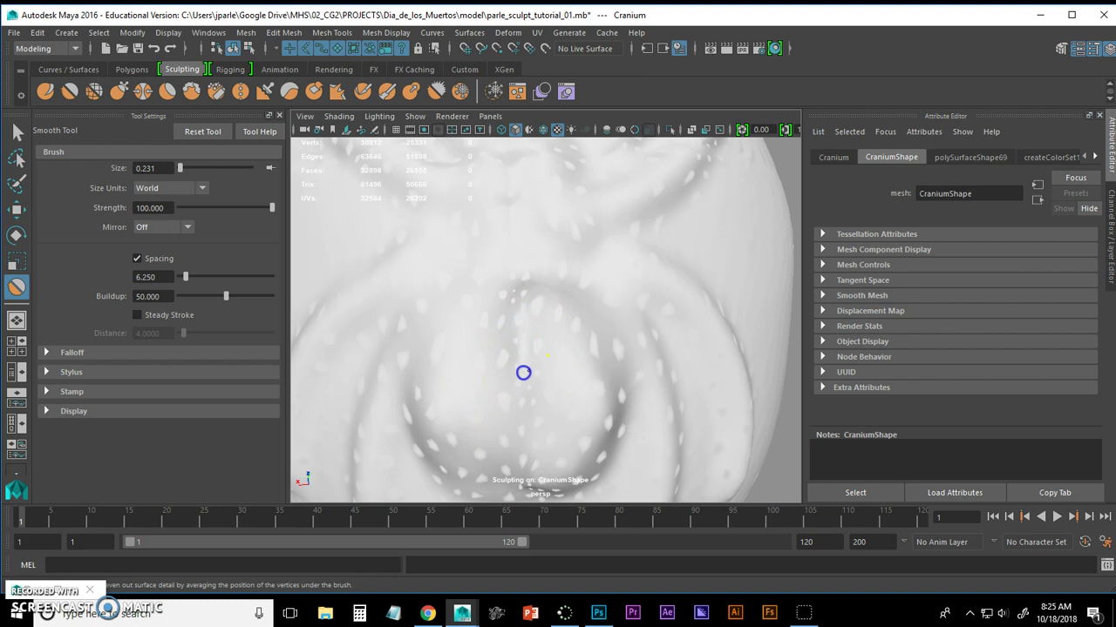
# Shrink the sculpt brush Size to 0.138 over the cranium top
pyautogui.moveTo(522, 373)
pyautogui.keyDown('alt'); pyautogui.mouseDown()
pyautogui.moveTo(520, 332)
pyautogui.moveTo(558, 253)
pyautogui.moveTo(575, 384)
pyautogui.moveTo(529, 363)
pyautogui.moveTo(458, 289)
pyautogui.mouseUp(); pyautogui.keyUp('alt')
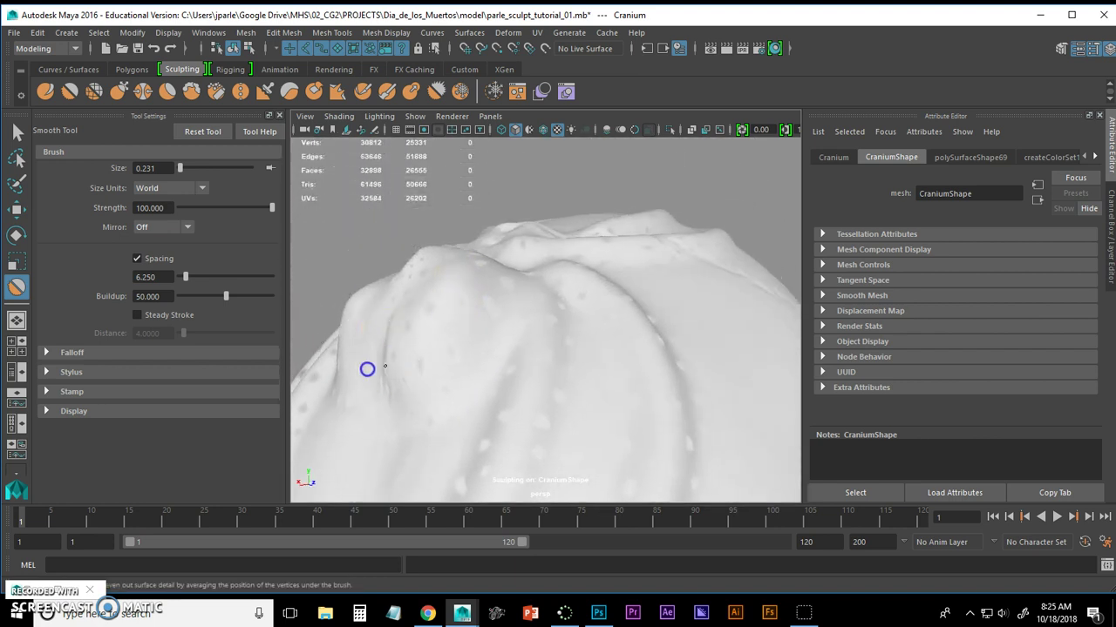
pyautogui.moveTo(396, 364)
pyautogui.keyDown('alt'); pyautogui.mouseDown()
pyautogui.moveTo(525, 369)
pyautogui.moveTo(506, 362)
pyautogui.mouseUp(); pyautogui.keyUp('alt')
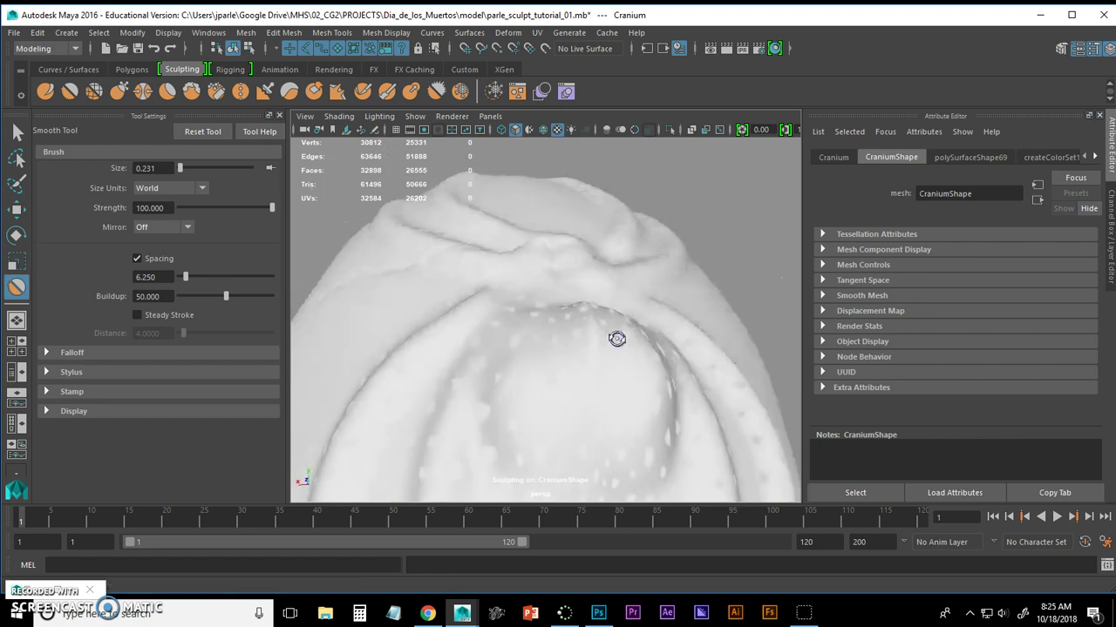
pyautogui.moveTo(612, 340)
pyautogui.keyDown('alt'); pyautogui.mouseDown()
pyautogui.moveTo(577, 366)
pyautogui.moveTo(492, 352)
pyautogui.moveTo(630, 323)
pyautogui.moveTo(662, 332)
pyautogui.moveTo(600, 292)
pyautogui.moveTo(622, 301)
pyautogui.moveTo(538, 282)
pyautogui.moveTo(672, 258)
pyautogui.moveTo(582, 275)
pyautogui.moveTo(685, 241)
pyautogui.moveTo(648, 269)
pyautogui.moveTo(694, 297)
pyautogui.mouseUp(); pyautogui.keyUp('alt')
pyautogui.keyDown('alt'); pyautogui.moveTo(604, 297); pyautogui.dragTo(698, 308); pyautogui.keyUp('alt')
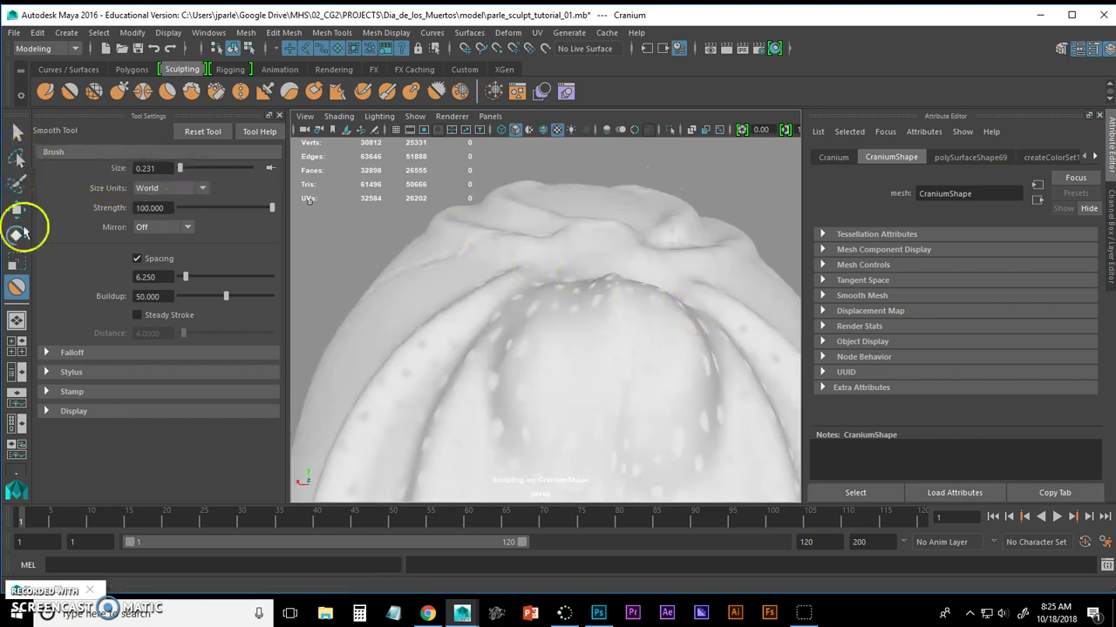
pyautogui.click(44, 92)
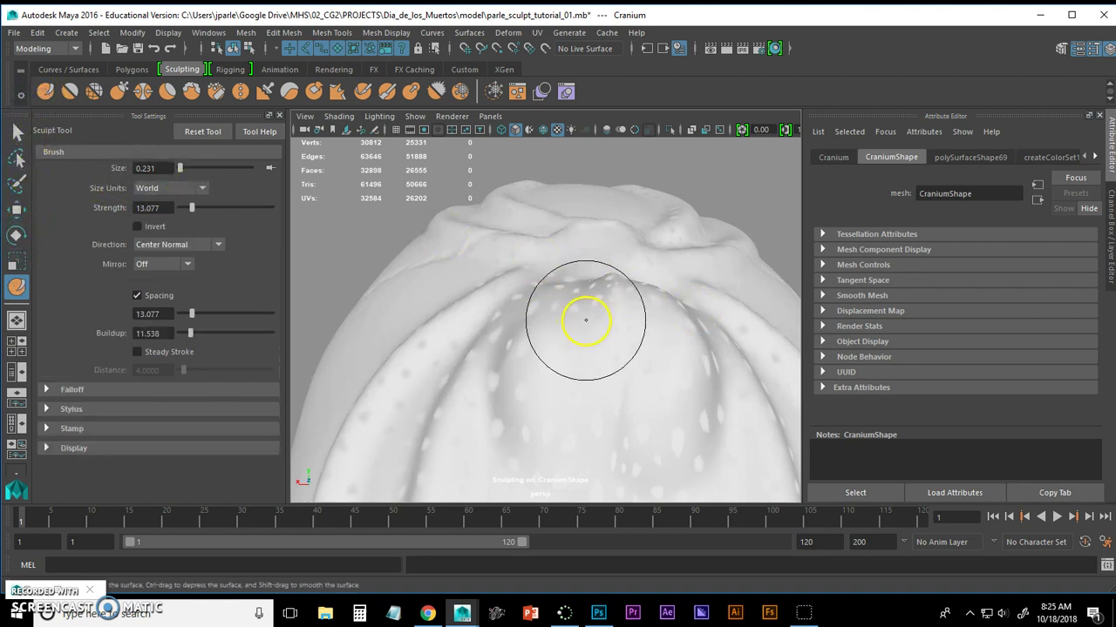
pyautogui.moveTo(586, 325); pyautogui.dragTo(563, 324)
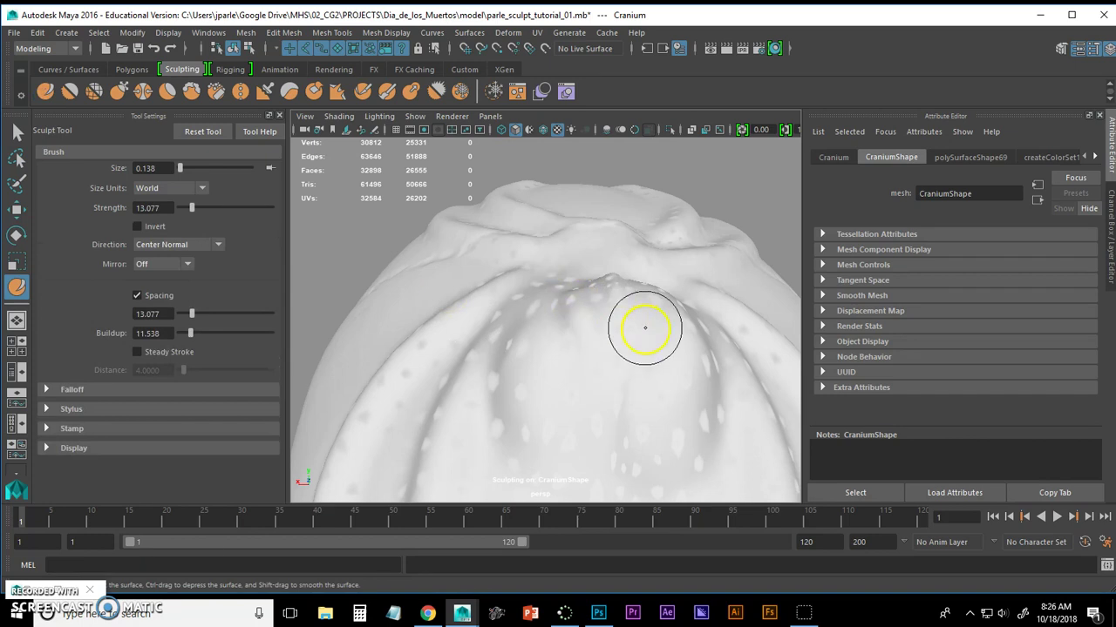
# Alternate smoothing and pressing in the abdomen surface, then return to the Select Tool
pyautogui.click(70, 92)
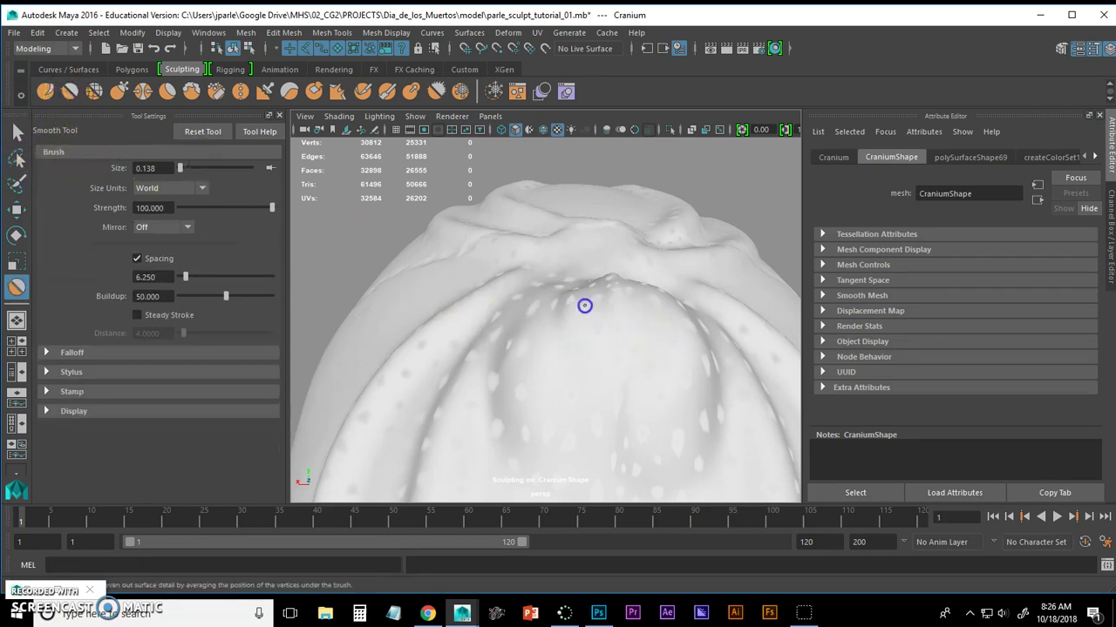
pyautogui.keyDown('alt'); pyautogui.moveTo(620, 286); pyautogui.dragTo(551, 397); pyautogui.keyUp('alt')
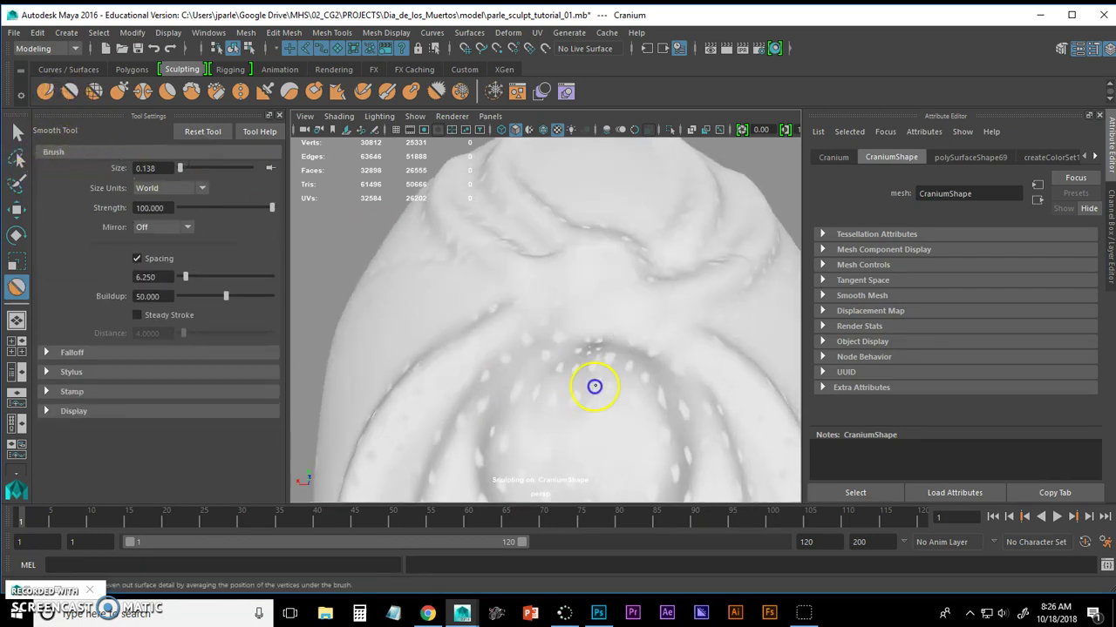
pyautogui.moveTo(600, 372)
pyautogui.keyDown('alt'); pyautogui.mouseDown()
pyautogui.moveTo(598, 346)
pyautogui.moveTo(613, 341)
pyautogui.moveTo(298, 227)
pyautogui.mouseUp(); pyautogui.keyUp('alt')
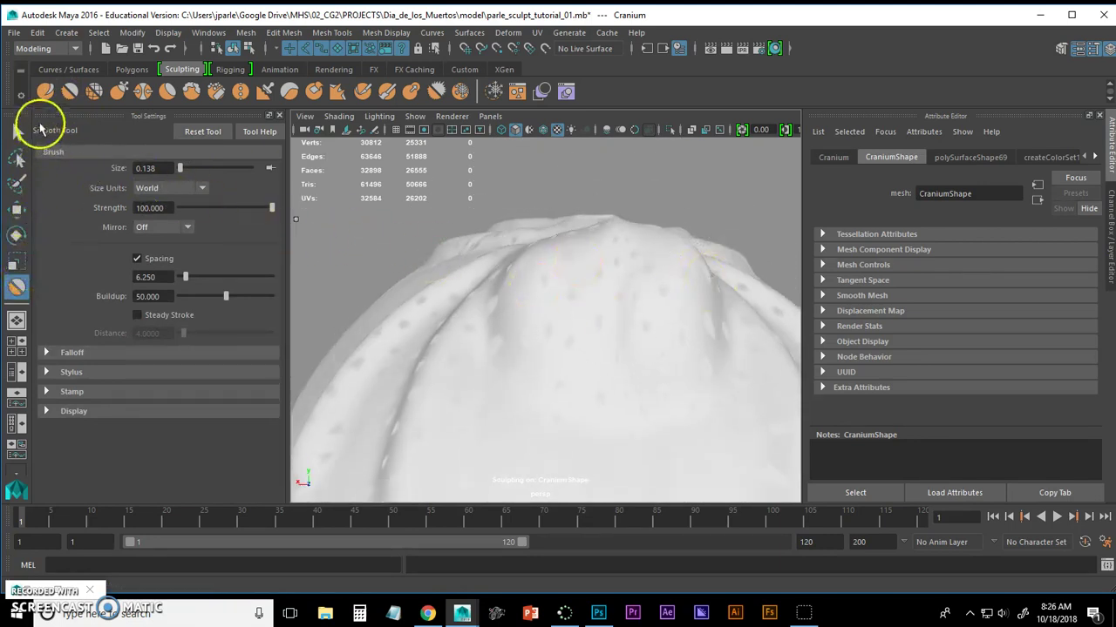
pyautogui.click(47, 91)
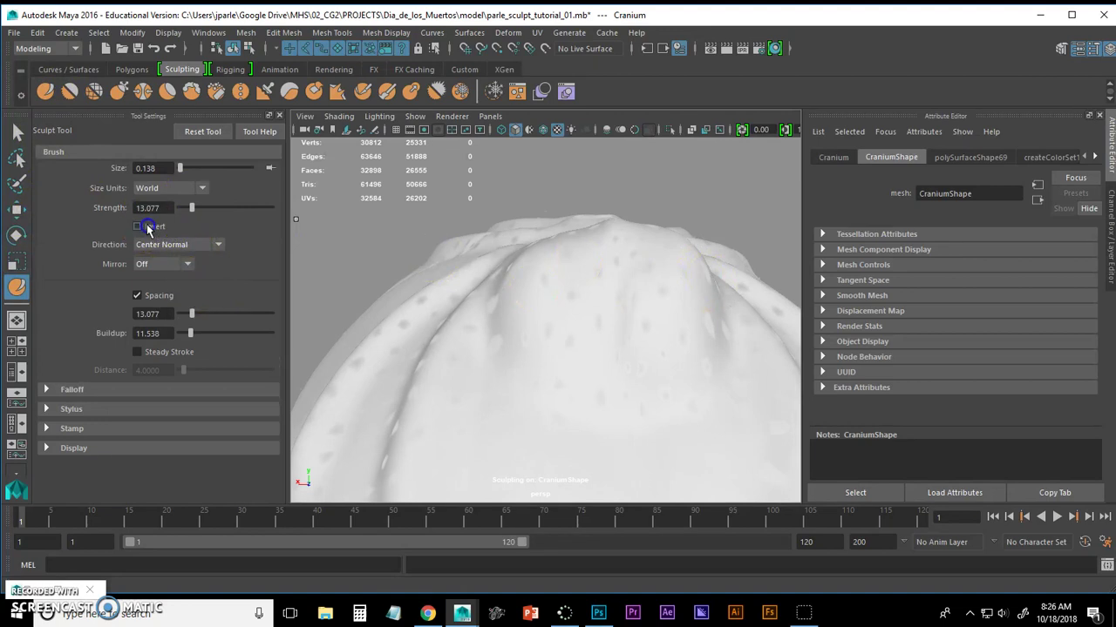
pyautogui.keyDown('alt'); pyautogui.moveTo(613, 305); pyautogui.dragTo(608, 335); pyautogui.keyUp('alt')
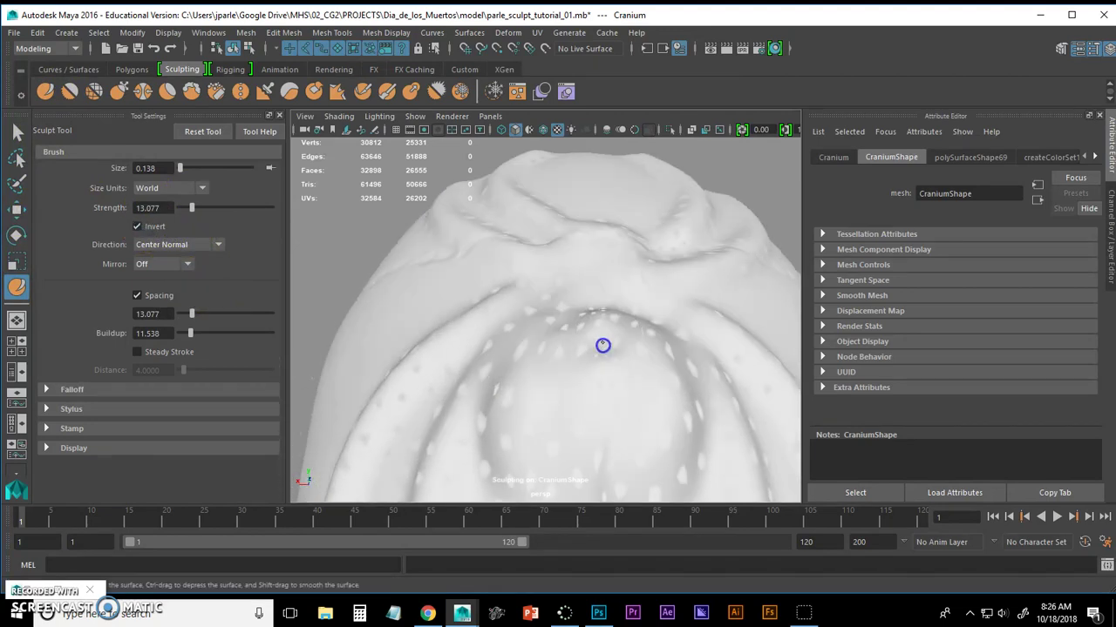
pyautogui.keyDown('alt'); pyautogui.moveTo(599, 392); pyautogui.dragTo(655, 354); pyautogui.keyUp('alt')
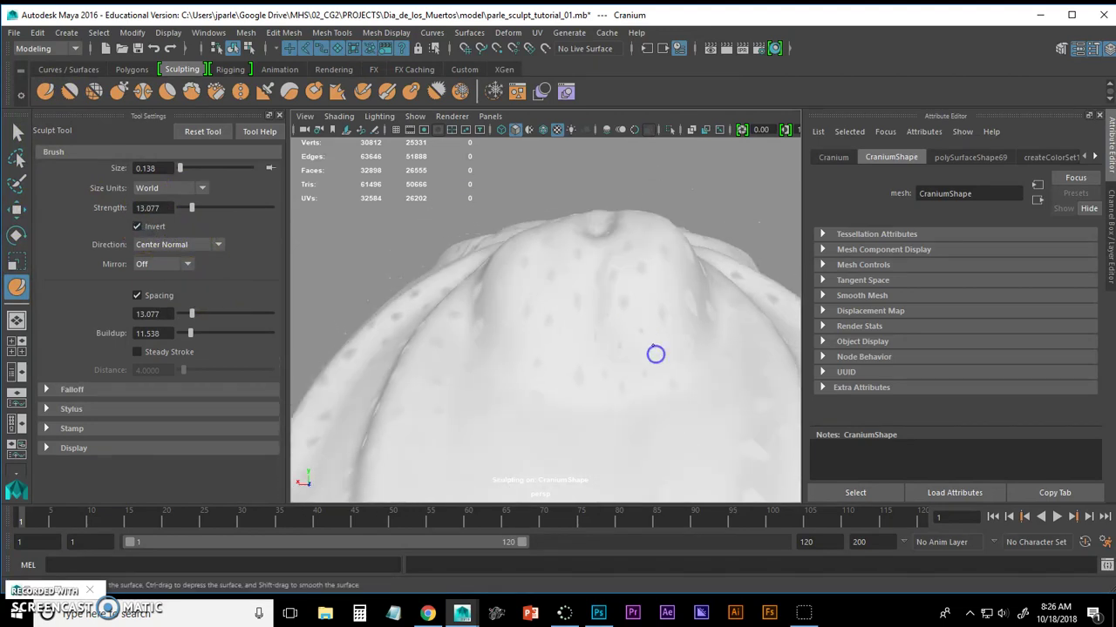
pyautogui.click(71, 94)
pyautogui.moveTo(549, 332)
pyautogui.keyDown('alt'); pyautogui.mouseDown()
pyautogui.moveTo(610, 296)
pyautogui.moveTo(632, 351)
pyautogui.moveTo(593, 362)
pyautogui.moveTo(628, 358)
pyautogui.moveTo(610, 339)
pyautogui.moveTo(548, 339)
pyautogui.moveTo(566, 320)
pyautogui.mouseUp(); pyautogui.keyUp('alt')
pyautogui.click(17, 134)
pyautogui.click(411, 242)
# Select the cranium and assign it the WHITE material in Hypershade
pyautogui.keyDown('alt'); pyautogui.moveTo(410, 241); pyautogui.dragTo(637, 298); pyautogui.keyUp('alt')
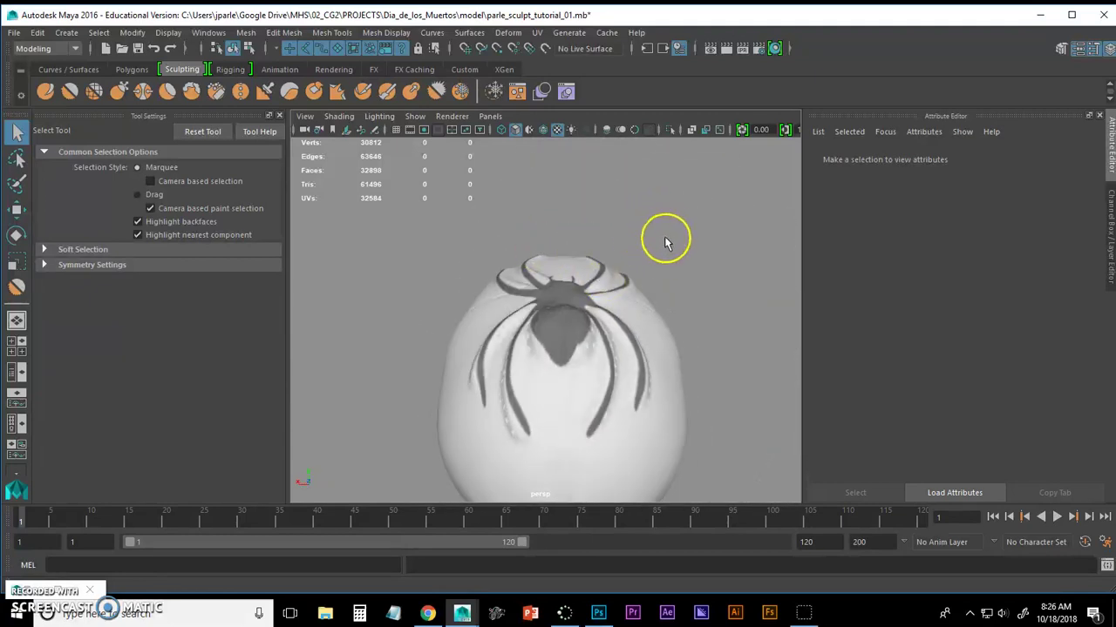
pyautogui.keyDown('alt'); pyautogui.moveTo(659, 230); pyautogui.dragTo(621, 190); pyautogui.keyUp('alt')
pyautogui.click(587, 277)
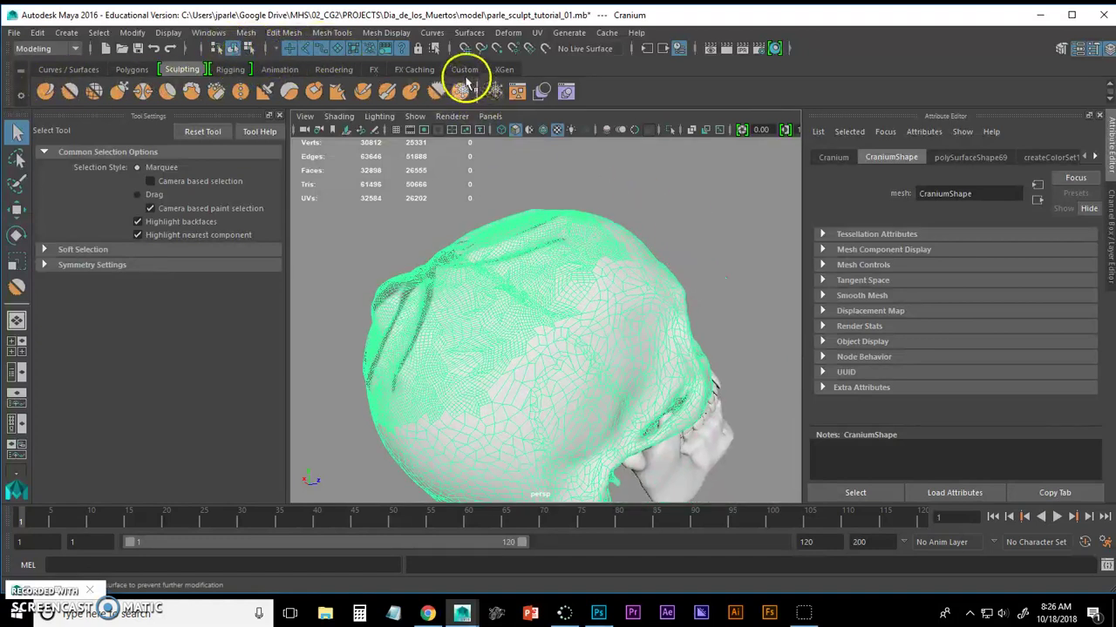
pyautogui.click(464, 69)
pyautogui.click(91, 91)
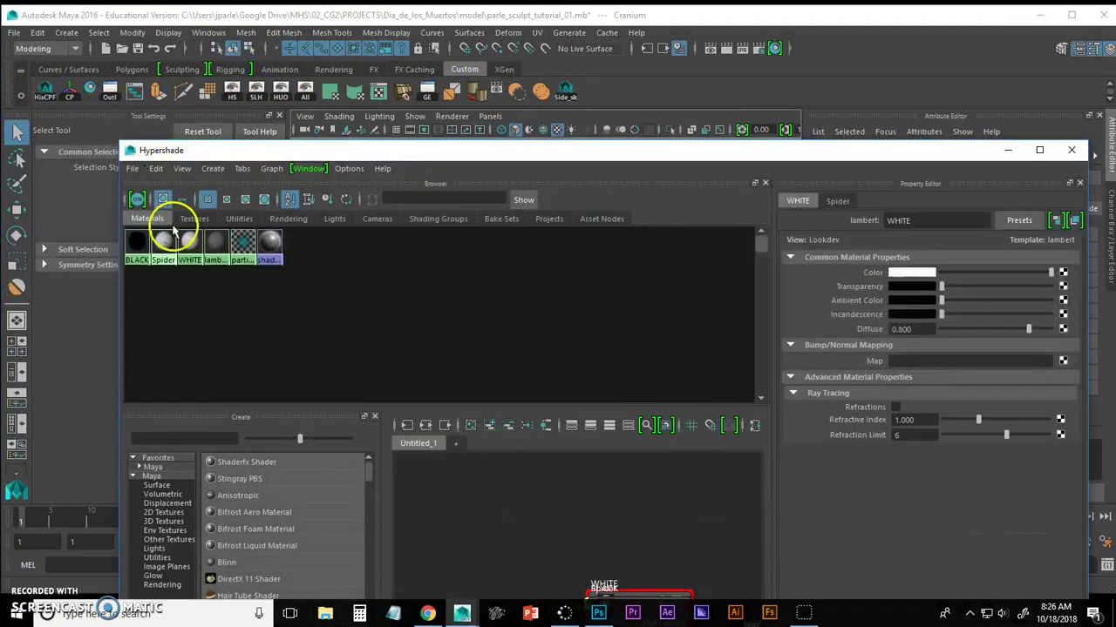
pyautogui.moveTo(183, 241); pyautogui.dragTo(181, 204, button='right')
pyautogui.click(1009, 150)
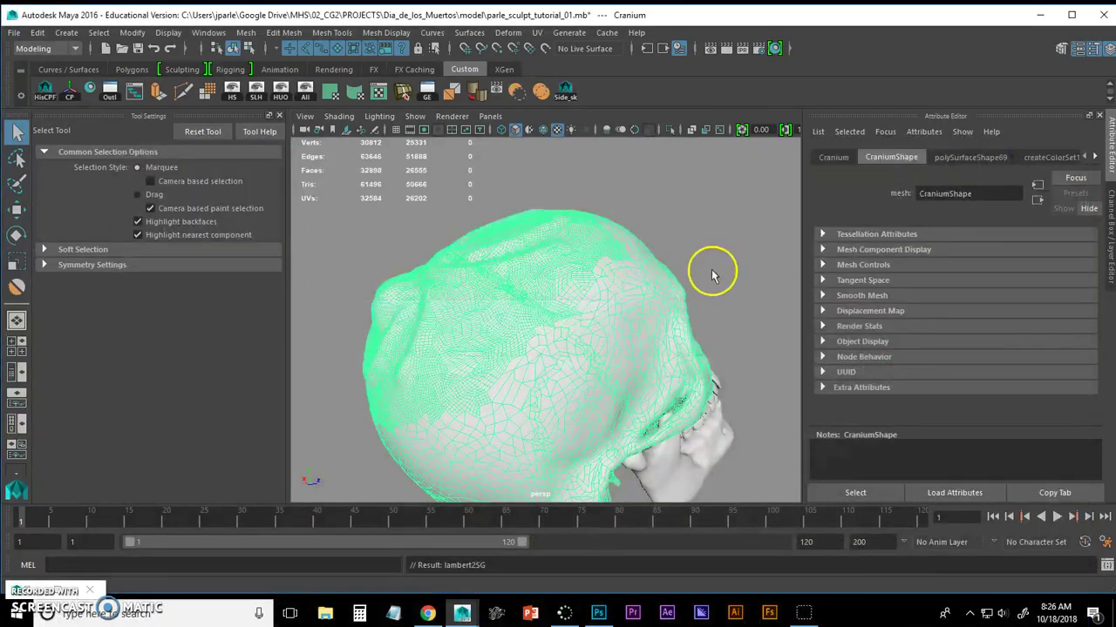
# Inspect the sculpted spider relief on the skull's back from several angles
pyautogui.click(708, 268)
pyautogui.moveTo(708, 268)
pyautogui.keyDown('alt'); pyautogui.mouseDown()
pyautogui.moveTo(622, 288)
pyautogui.moveTo(712, 276)
pyautogui.moveTo(546, 265)
pyautogui.moveTo(563, 319)
pyautogui.moveTo(592, 311)
pyautogui.mouseUp(); pyautogui.keyUp('alt')
pyautogui.moveTo(593, 311)
pyautogui.keyDown('alt'); pyautogui.mouseDown(button='right')
pyautogui.moveTo(700, 274)
pyautogui.moveTo(631, 255)
pyautogui.mouseUp(button='right'); pyautogui.keyUp('alt')
pyautogui.moveTo(631, 254)
pyautogui.keyDown('alt'); pyautogui.mouseDown()
pyautogui.moveTo(633, 241)
pyautogui.moveTo(567, 249)
pyautogui.mouseUp(); pyautogui.keyUp('alt')
pyautogui.moveTo(567, 249)
pyautogui.keyDown('alt'); pyautogui.mouseDown(button='right')
pyautogui.moveTo(636, 246)
pyautogui.moveTo(526, 254)
pyautogui.mouseUp(button='right'); pyautogui.keyUp('alt')
pyautogui.keyDown('alt'); pyautogui.moveTo(511, 275); pyautogui.dragTo(534, 274); pyautogui.keyUp('alt')
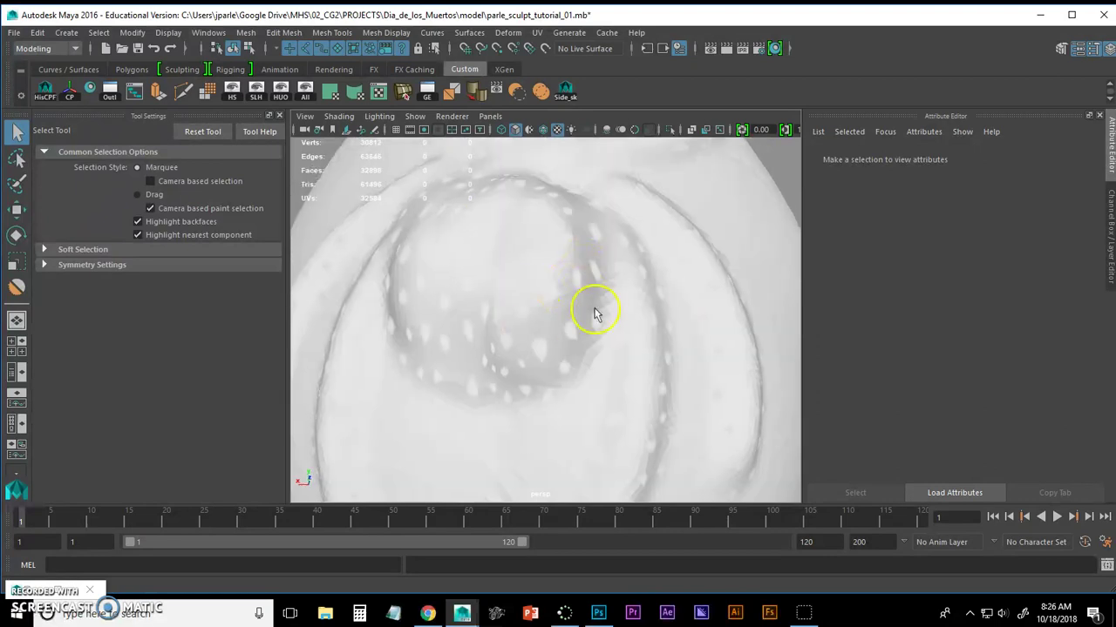
pyautogui.keyDown('alt'); pyautogui.moveTo(643, 306); pyautogui.dragTo(528, 288, button='right'); pyautogui.keyUp('alt')
pyautogui.keyDown('alt'); pyautogui.moveTo(528, 288); pyautogui.dragTo(590, 278); pyautogui.keyUp('alt')
pyautogui.click(591, 281)
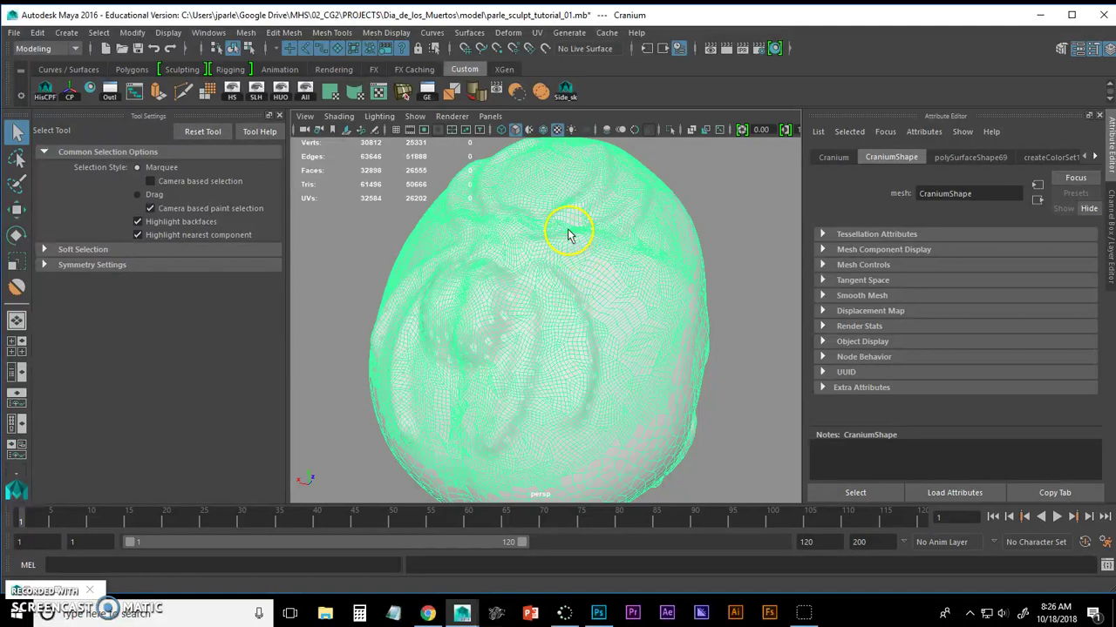
# Set the cranium's normals to Face with Mesh Display > Set to Face
pyautogui.click(394, 33)
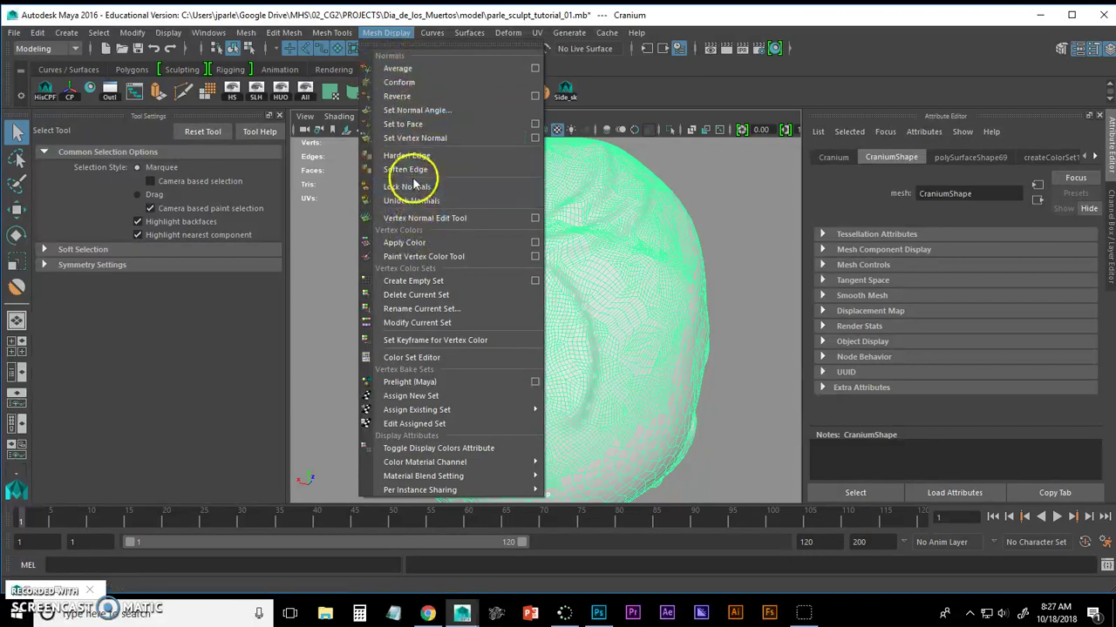
pyautogui.click(418, 127)
pyautogui.click(626, 168)
pyautogui.keyDown('alt'); pyautogui.moveTo(626, 168); pyautogui.dragTo(631, 294); pyautogui.keyUp('alt')
# Reselect the cranium and apply Mesh Display > Soften Edge for smooth shading
pyautogui.click(537, 167)
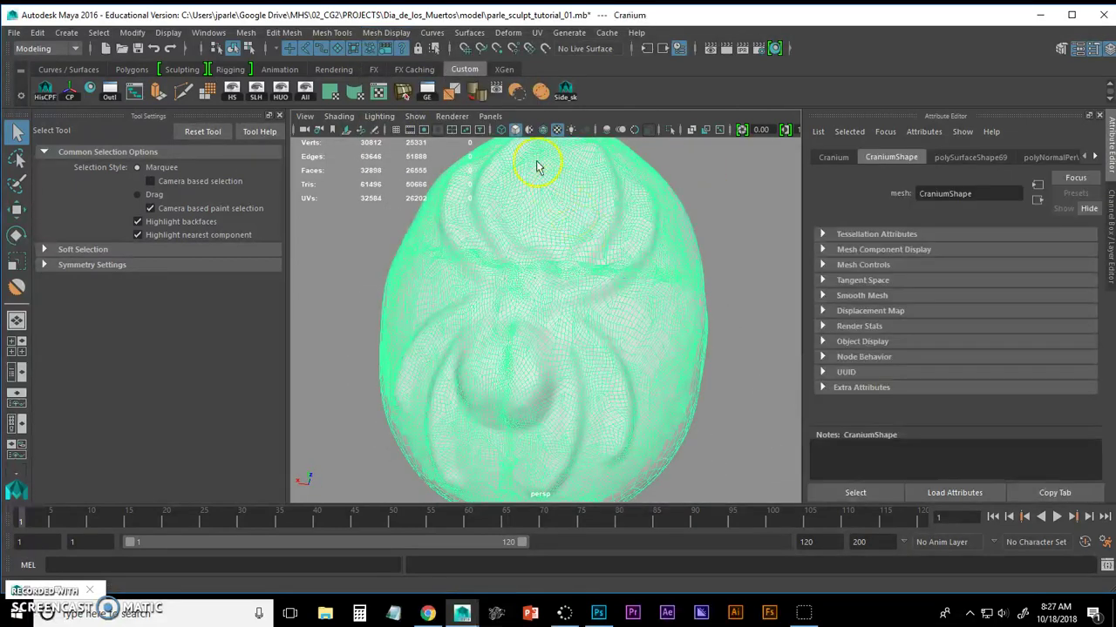
pyautogui.click(386, 32)
pyautogui.click(411, 168)
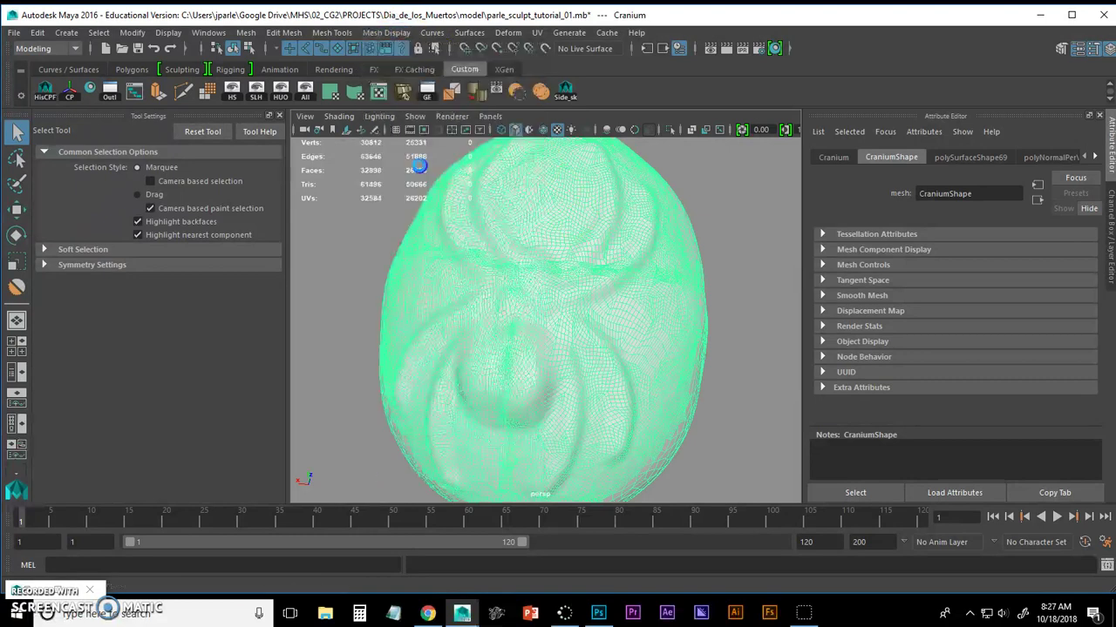
pyautogui.click(699, 217)
pyautogui.keyDown('alt'); pyautogui.moveTo(699, 218); pyautogui.dragTo(628, 234); pyautogui.keyUp('alt')
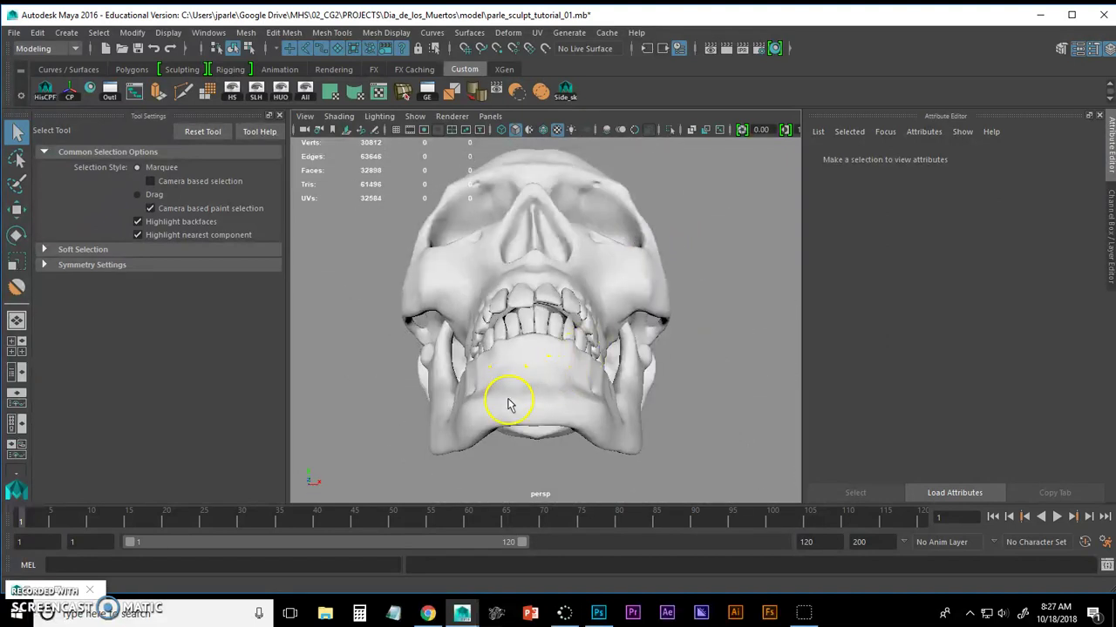
pyautogui.keyDown('alt'); pyautogui.moveTo(560, 387); pyautogui.dragTo(594, 282); pyautogui.keyUp('alt')
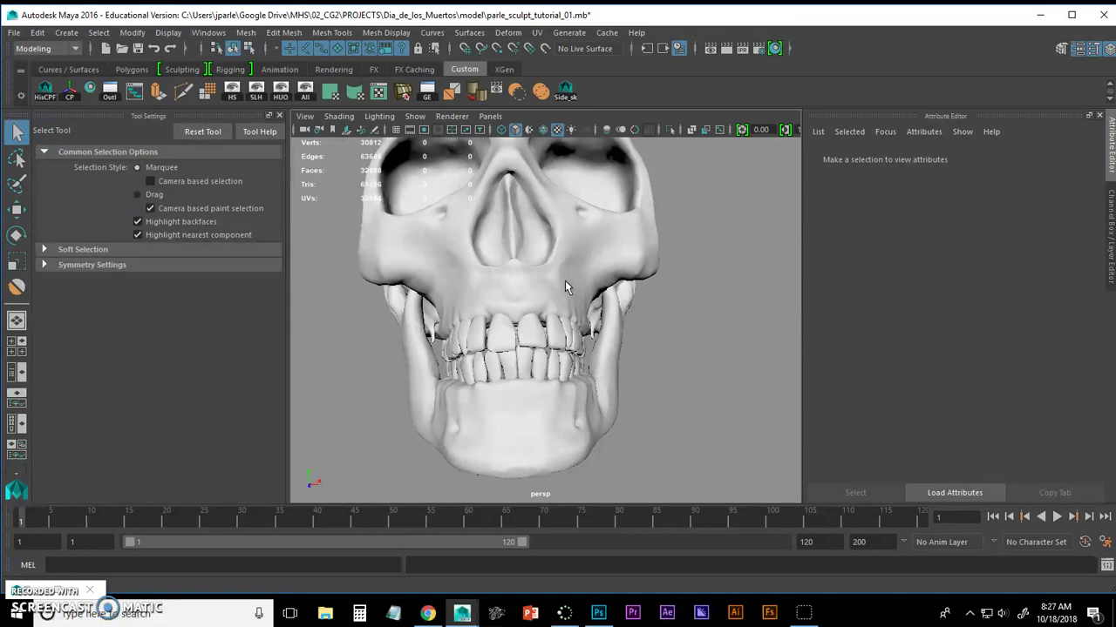
pyautogui.keyDown('alt'); pyautogui.moveTo(564, 280); pyautogui.dragTo(599, 336); pyautogui.keyUp('alt')
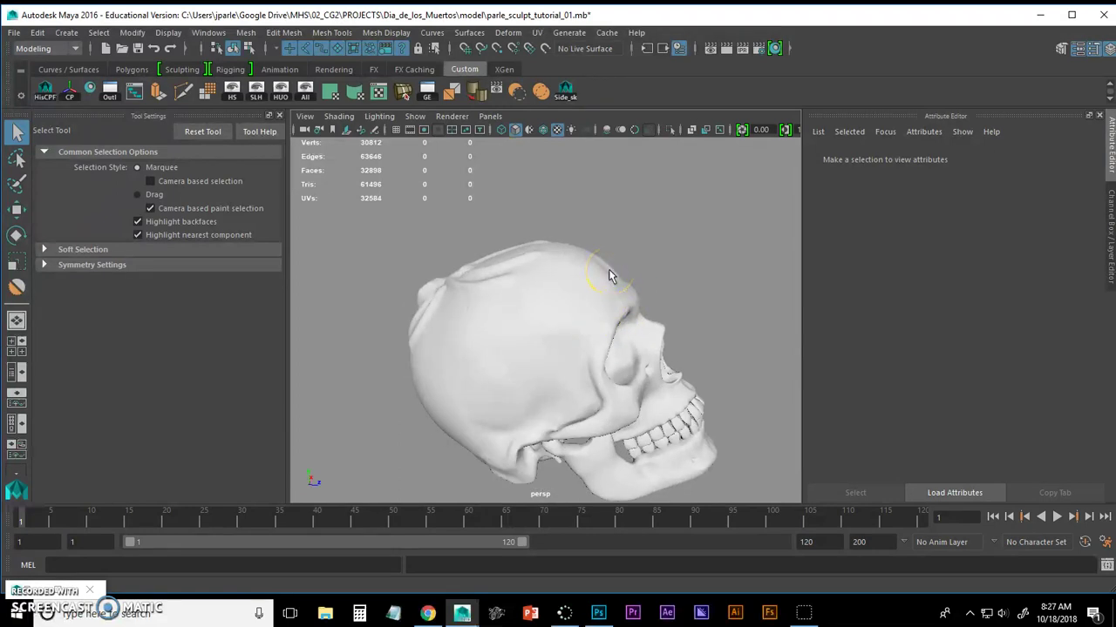
pyautogui.keyDown('alt'); pyautogui.moveTo(593, 299); pyautogui.dragTo(595, 368); pyautogui.keyUp('alt')
# Select the cranium and switch to the Sculpt Tool on the Sculpting shelf
pyautogui.scroll(5, 602, 291)
pyautogui.keyDown('alt'); pyautogui.moveTo(591, 265); pyautogui.dragTo(560, 263); pyautogui.keyUp('alt')
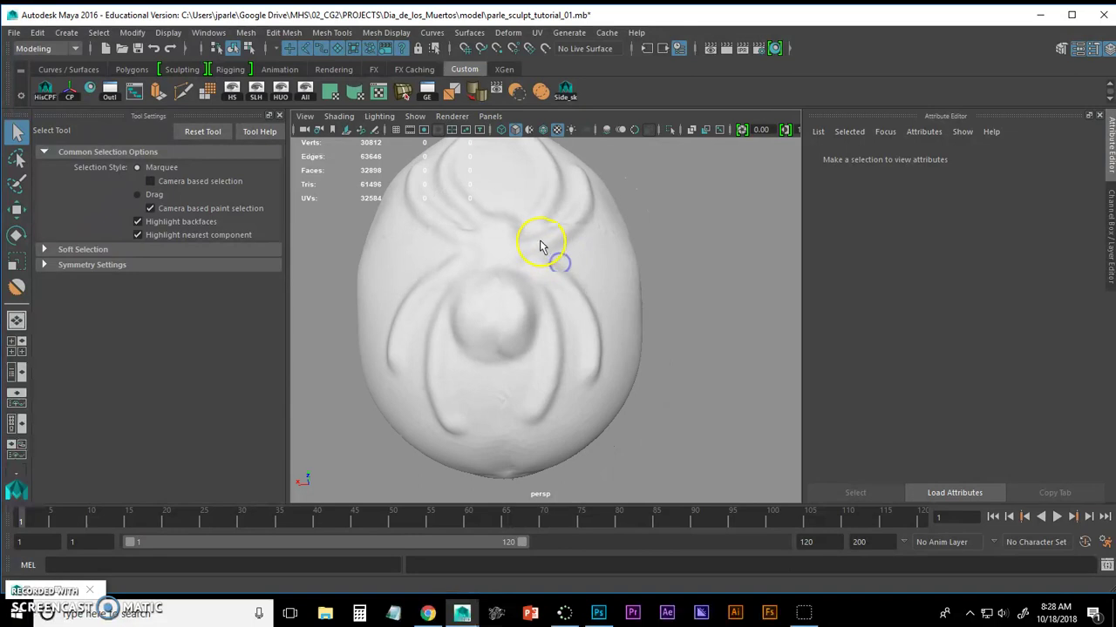
pyautogui.click(485, 275)
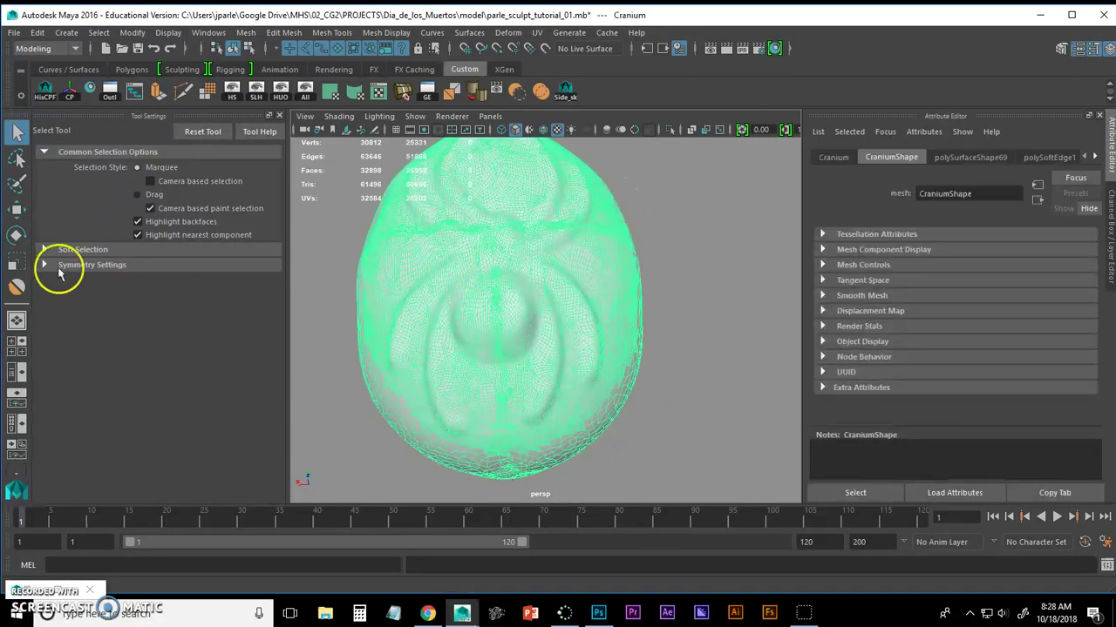
pyautogui.click(17, 287)
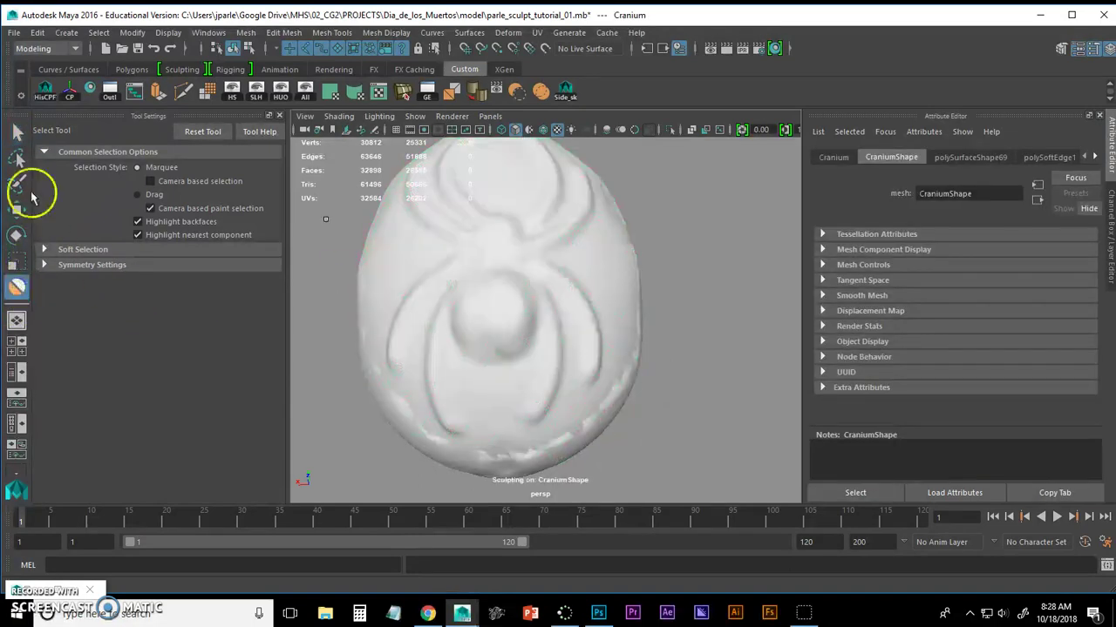
pyautogui.click(182, 69)
pyautogui.click(46, 91)
# Undo the last sculpt stroke and adjust the Sculpt brush settings, unticking Invert
pyautogui.moveTo(568, 314)
pyautogui.keyDown('alt'); pyautogui.mouseDown()
pyautogui.moveTo(568, 282)
pyautogui.moveTo(526, 270)
pyautogui.moveTo(550, 309)
pyautogui.mouseUp(); pyautogui.keyUp('alt')
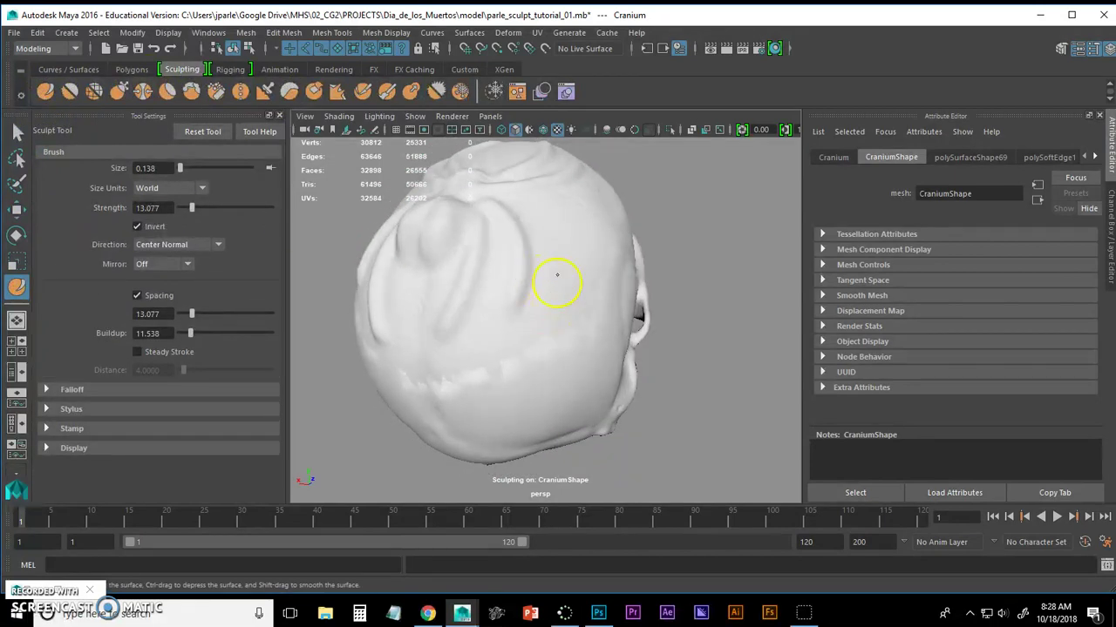
pyautogui.keyDown('alt'); pyautogui.moveTo(577, 269); pyautogui.dragTo(521, 301); pyautogui.keyUp('alt')
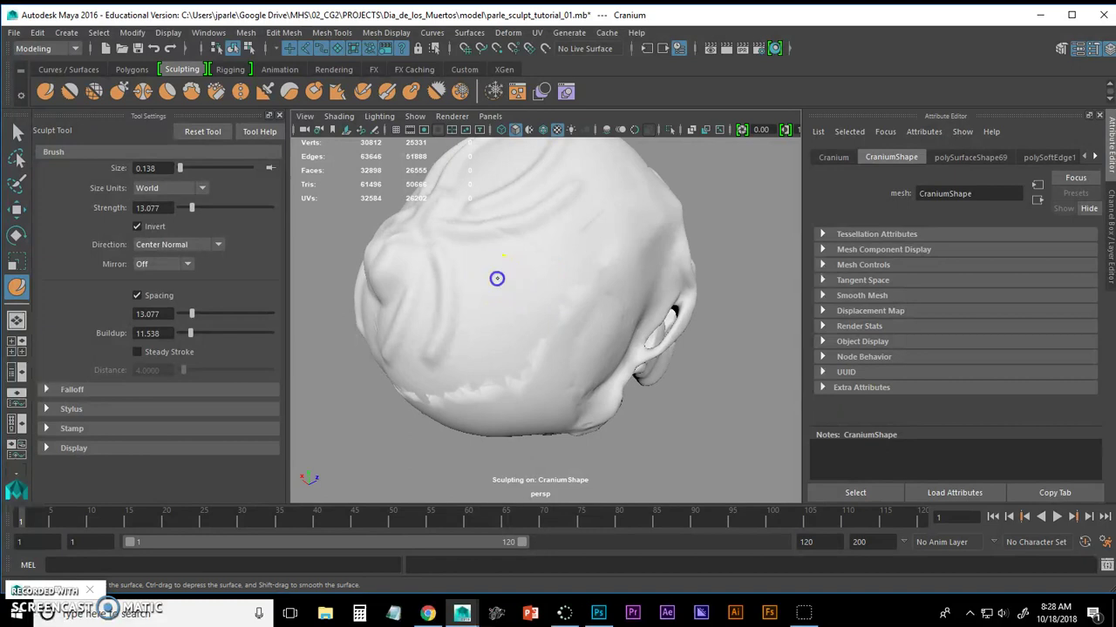
pyautogui.hotkey('ctrl', 'z')
pyautogui.moveTo(503, 320)
pyautogui.keyDown('alt'); pyautogui.mouseDown()
pyautogui.moveTo(552, 316)
pyautogui.moveTo(618, 281)
pyautogui.moveTo(600, 304)
pyautogui.moveTo(538, 278)
pyautogui.moveTo(528, 297)
pyautogui.moveTo(543, 294)
pyautogui.moveTo(513, 270)
pyautogui.mouseUp(); pyautogui.keyUp('alt')
pyautogui.click(172, 203)
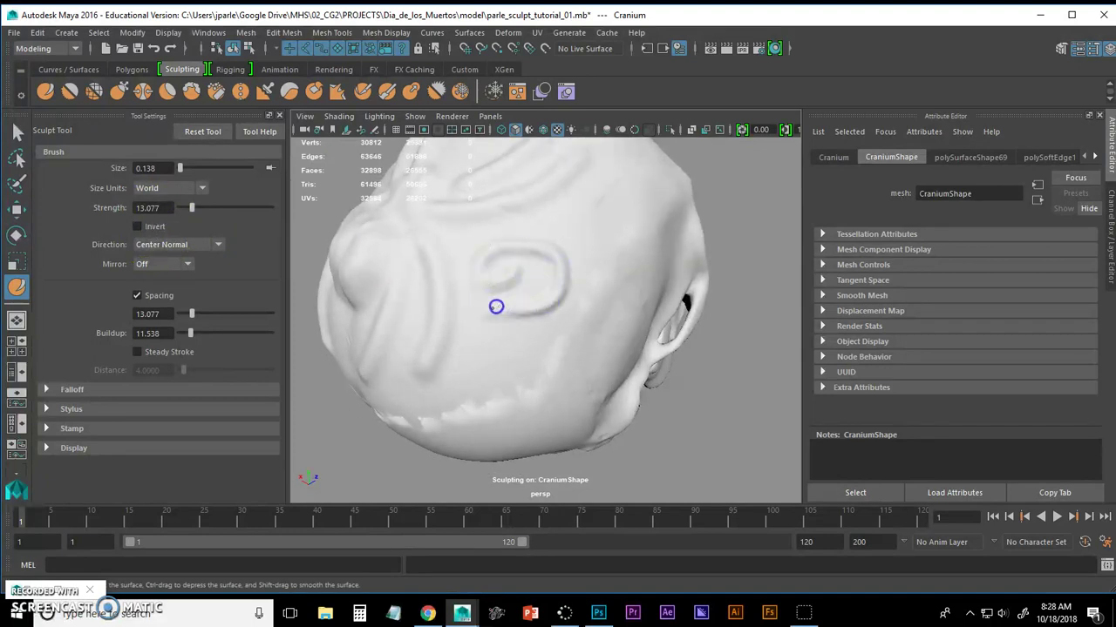
pyautogui.moveTo(508, 334)
pyautogui.keyDown('alt'); pyautogui.mouseDown()
pyautogui.moveTo(593, 317)
pyautogui.moveTo(637, 334)
pyautogui.moveTo(501, 313)
pyautogui.moveTo(543, 270)
pyautogui.moveTo(543, 299)
pyautogui.moveTo(602, 278)
pyautogui.moveTo(575, 277)
pyautogui.moveTo(604, 299)
pyautogui.moveTo(531, 293)
pyautogui.moveTo(574, 269)
pyautogui.moveTo(534, 228)
pyautogui.moveTo(541, 261)
pyautogui.moveTo(583, 288)
pyautogui.moveTo(605, 275)
pyautogui.moveTo(563, 281)
pyautogui.moveTo(589, 253)
pyautogui.mouseUp(); pyautogui.keyUp('alt')
# Zoom and orbit in close to inspect the eye sockets, cheeks, nose and teeth
pyautogui.scroll(3, 573, 281)
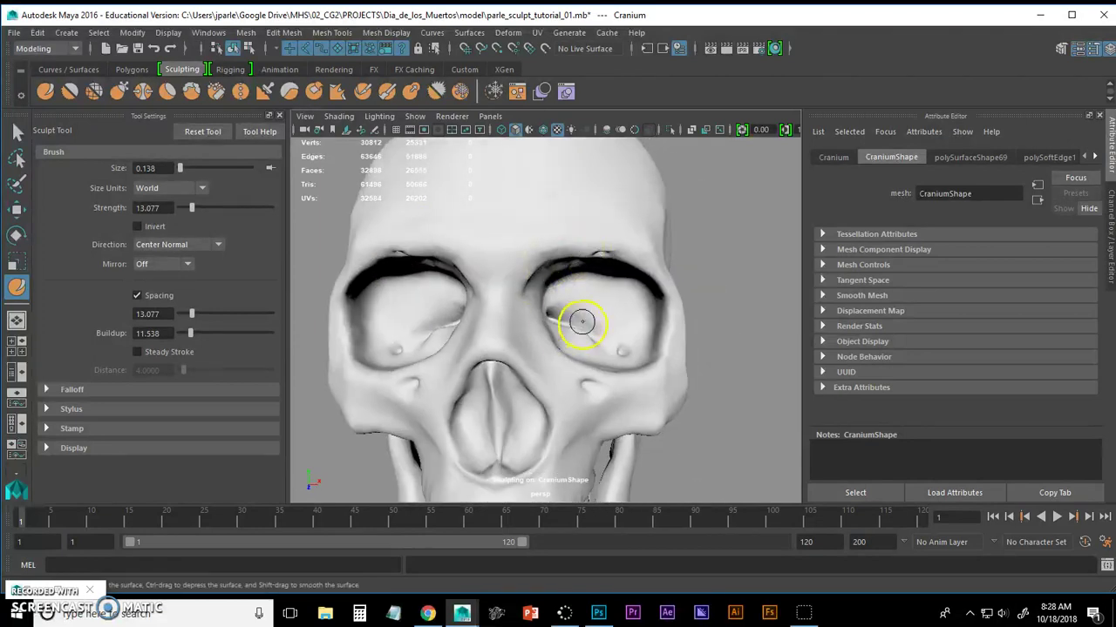
pyautogui.keyDown('alt'); pyautogui.moveTo(582, 314); pyautogui.dragTo(520, 248); pyautogui.keyUp('alt')
pyautogui.scroll(3, 610, 311)
pyautogui.keyDown('alt'); pyautogui.moveTo(550, 309); pyautogui.dragTo(589, 315); pyautogui.keyUp('alt')
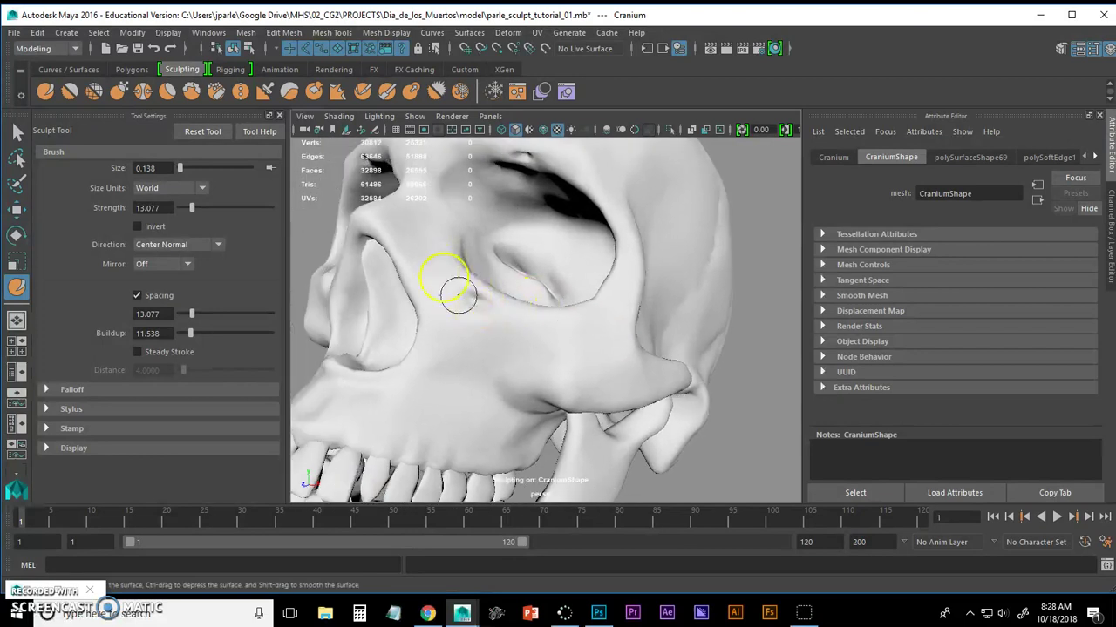
pyautogui.keyDown('alt'); pyautogui.moveTo(473, 312); pyautogui.dragTo(531, 309); pyautogui.keyUp('alt')
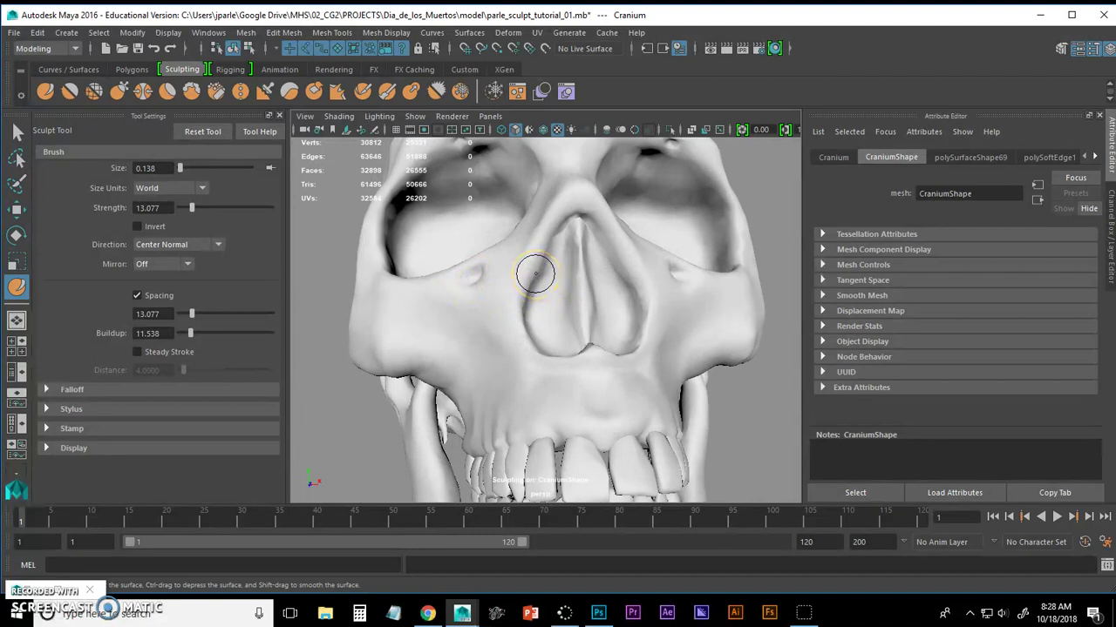
pyautogui.keyDown('alt'); pyautogui.moveTo(580, 300); pyautogui.dragTo(635, 346); pyautogui.keyUp('alt')
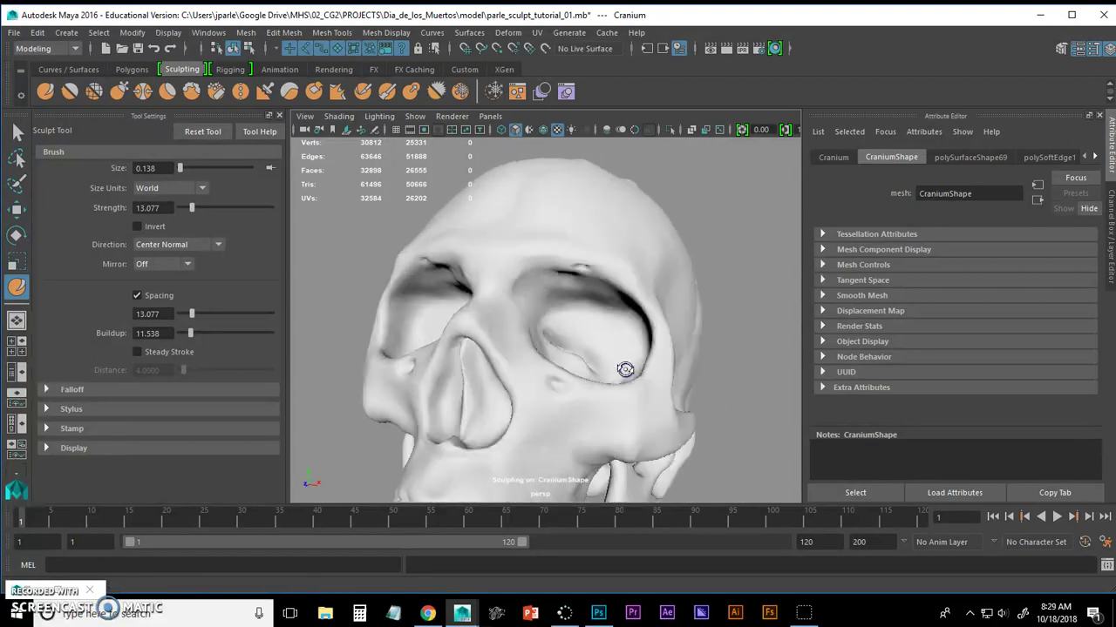
pyautogui.scroll(3, 605, 375)
pyautogui.moveTo(587, 354)
pyautogui.keyDown('alt'); pyautogui.mouseDown()
pyautogui.moveTo(653, 323)
pyautogui.moveTo(373, 174)
pyautogui.mouseUp(); pyautogui.keyUp('alt')
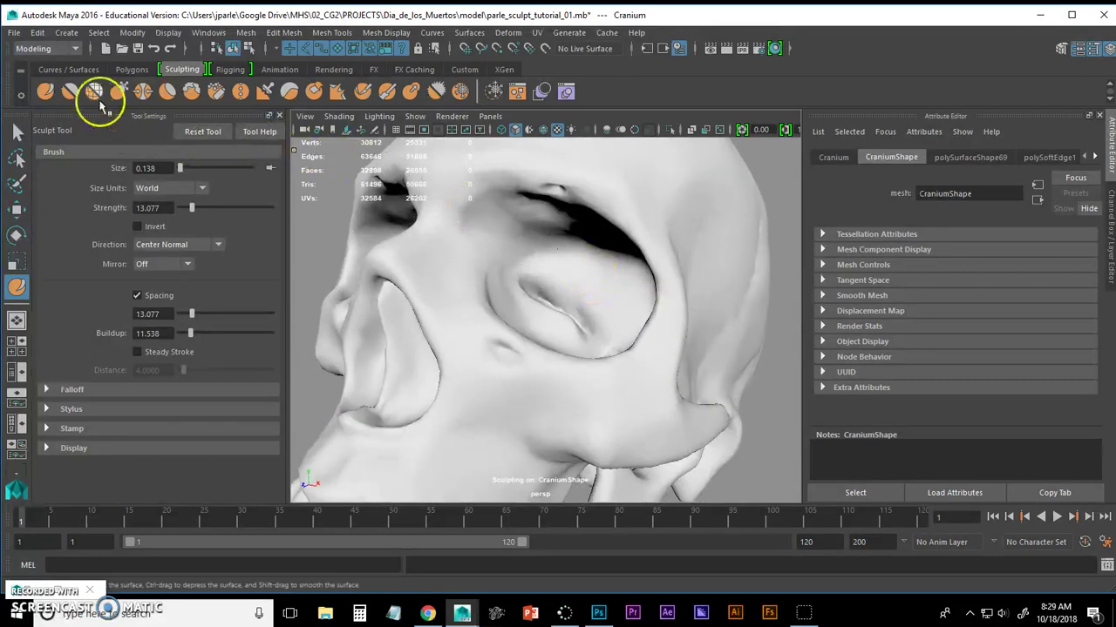
# Switch to the Smooth Tool and enlarge its brush to 0.669 facing the eye sockets
pyautogui.click(71, 90)
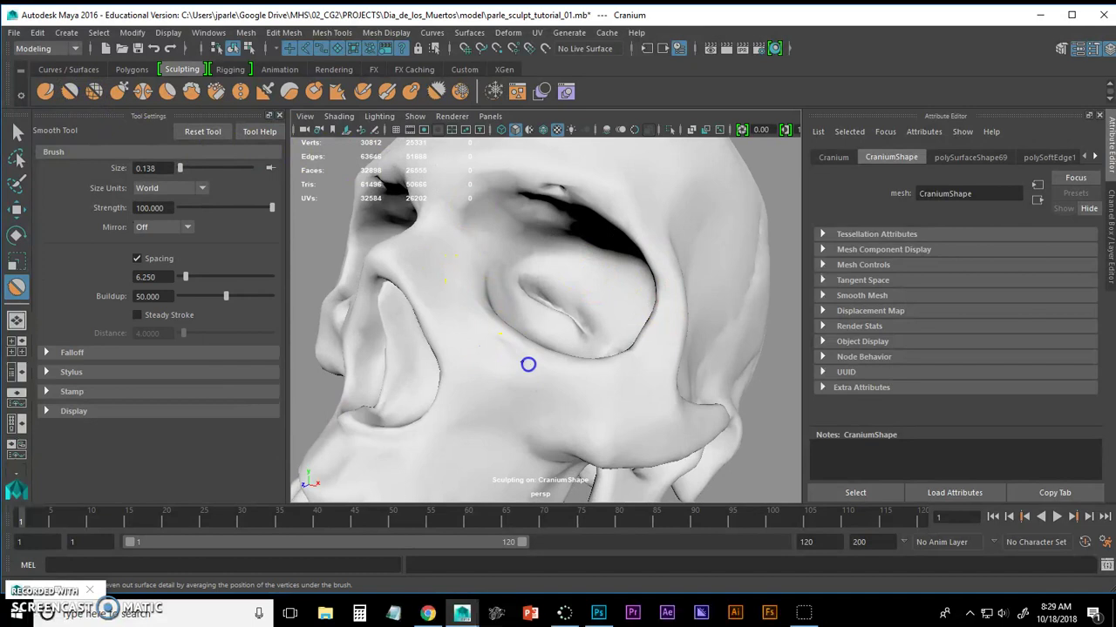
pyautogui.keyDown('alt'); pyautogui.moveTo(511, 363); pyautogui.dragTo(572, 327); pyautogui.keyUp('alt')
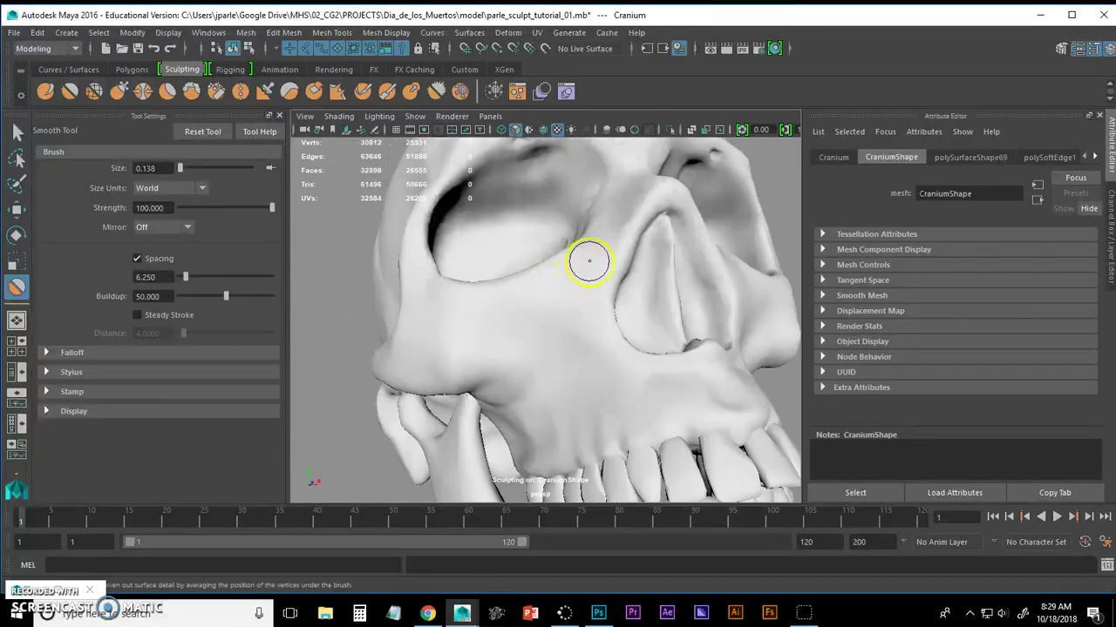
pyautogui.keyDown('alt'); pyautogui.moveTo(596, 254); pyautogui.dragTo(619, 297); pyautogui.keyUp('alt')
pyautogui.keyDown('alt'); pyautogui.moveTo(538, 235); pyautogui.dragTo(527, 299); pyautogui.keyUp('alt')
pyautogui.moveTo(527, 346)
pyautogui.mouseDown()
pyautogui.moveTo(575, 348)
pyautogui.moveTo(578, 332)
pyautogui.moveTo(516, 341)
pyautogui.moveTo(511, 311)
pyautogui.moveTo(605, 331)
pyautogui.moveTo(598, 375)
pyautogui.moveTo(662, 374)
pyautogui.moveTo(548, 273)
pyautogui.moveTo(452, 318)
pyautogui.moveTo(524, 341)
pyautogui.mouseUp()
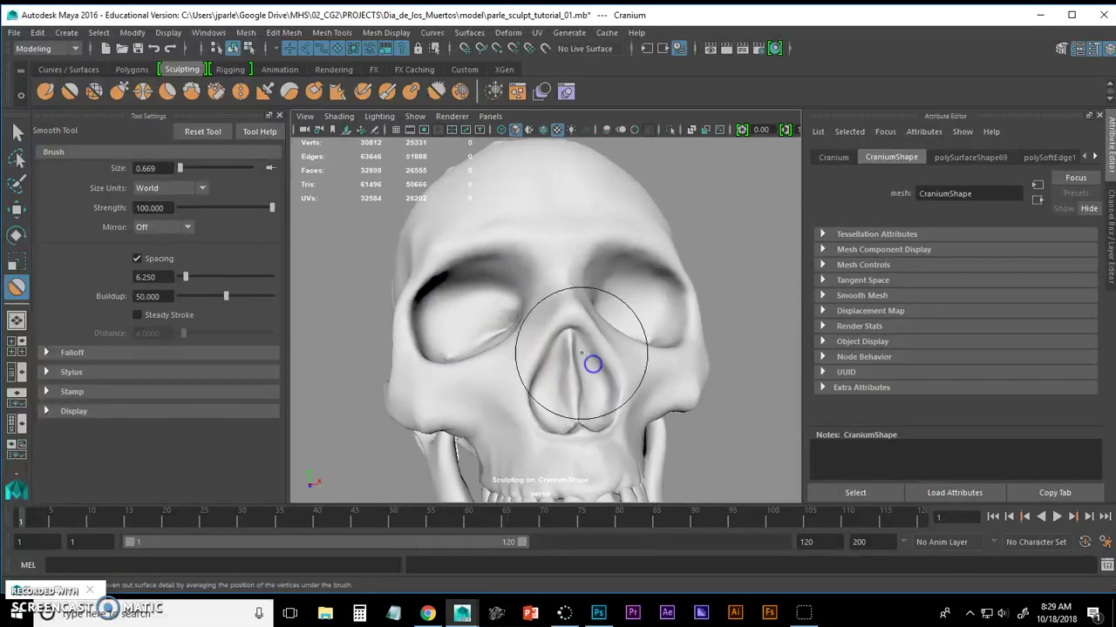